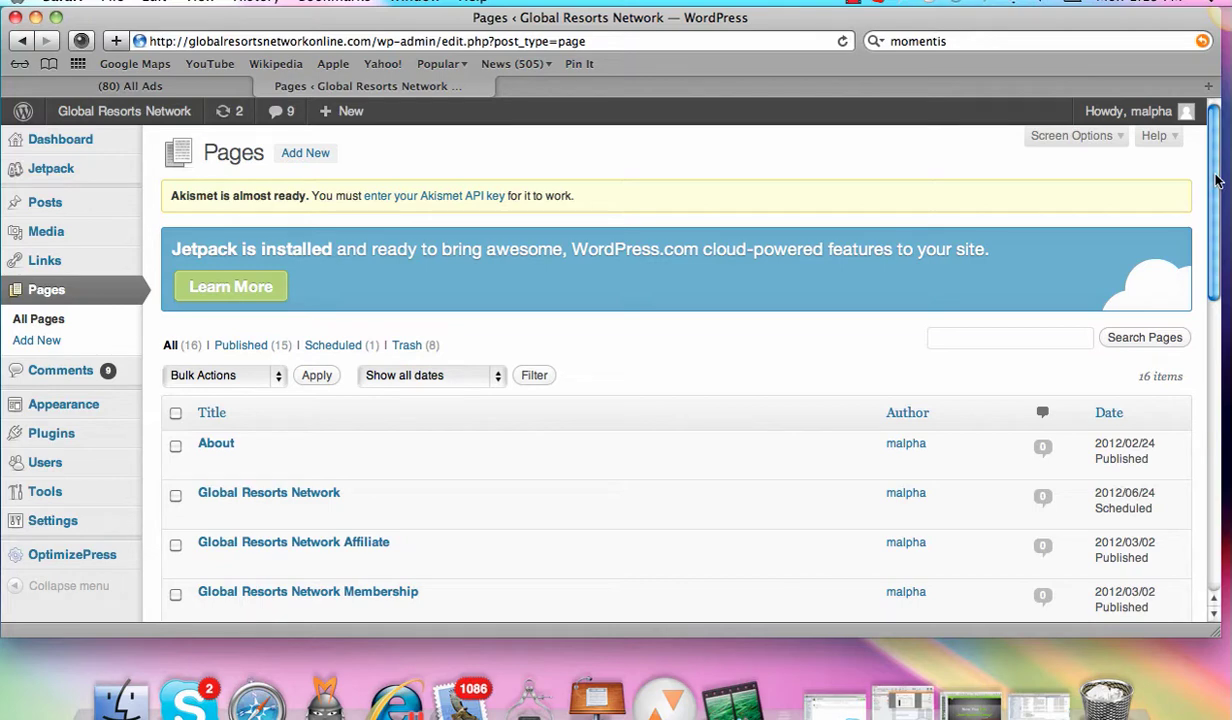
Step: Show the OptimizePress flyout submenu from the admin sidebar on the Pages screen
mouse_move(58, 556)
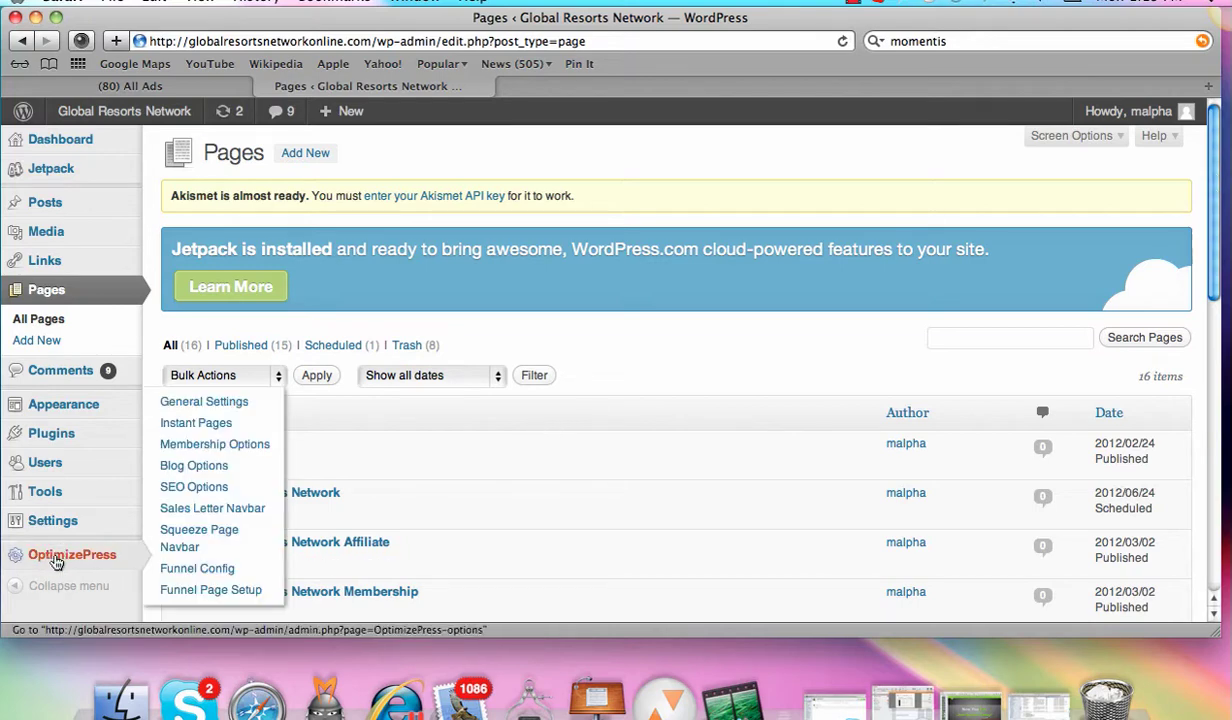
click(138, 85)
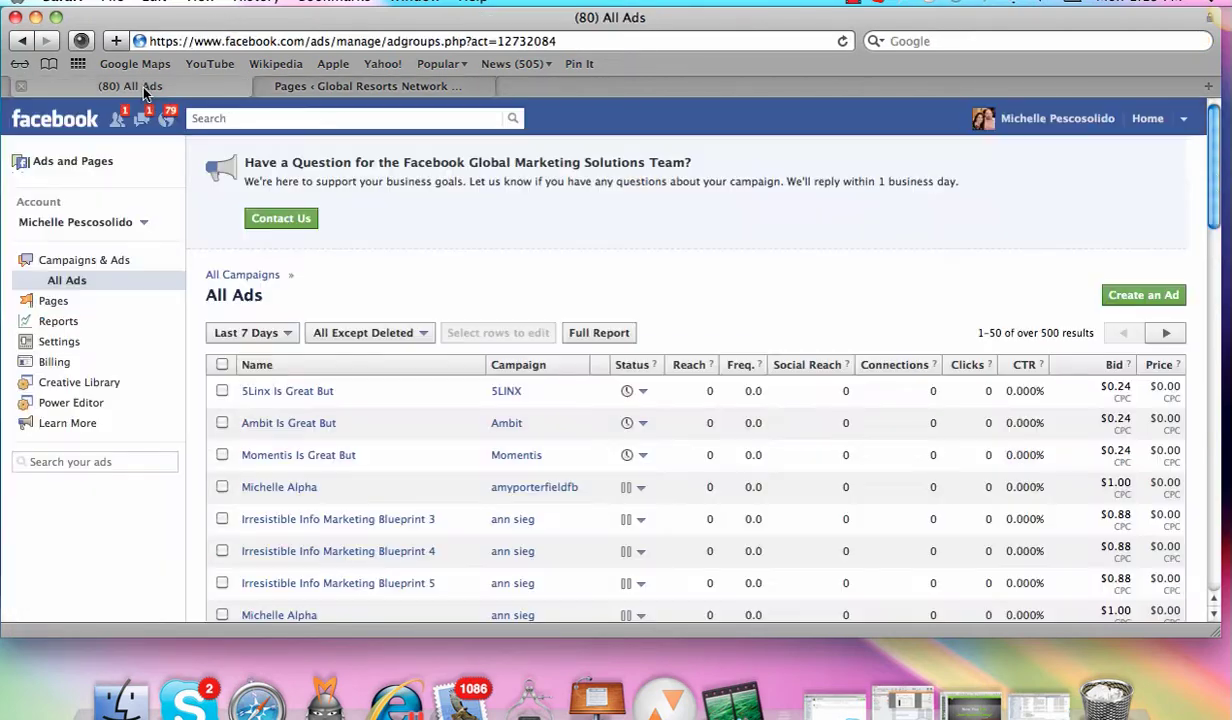
click(323, 88)
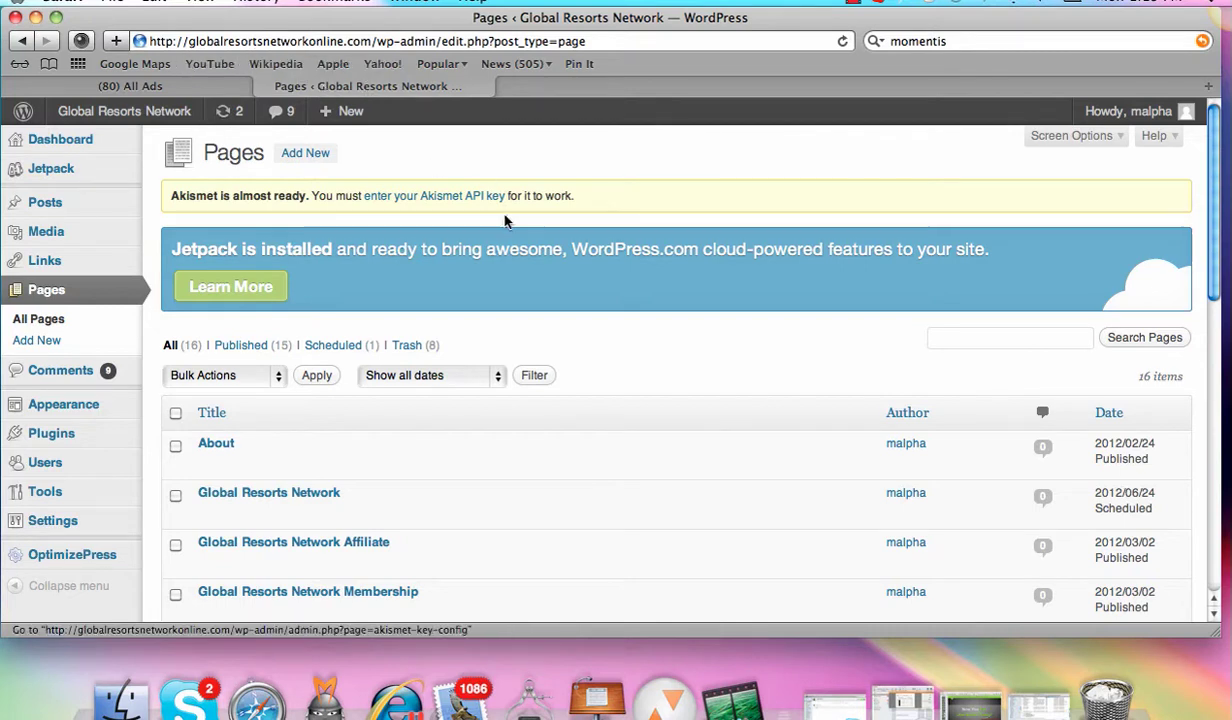
Step: Load the /wp-admin/ Dashboard address, then log out from the Howdy account menu
drag(585, 43, 437, 47)
key(BackSpace)
key(Return)
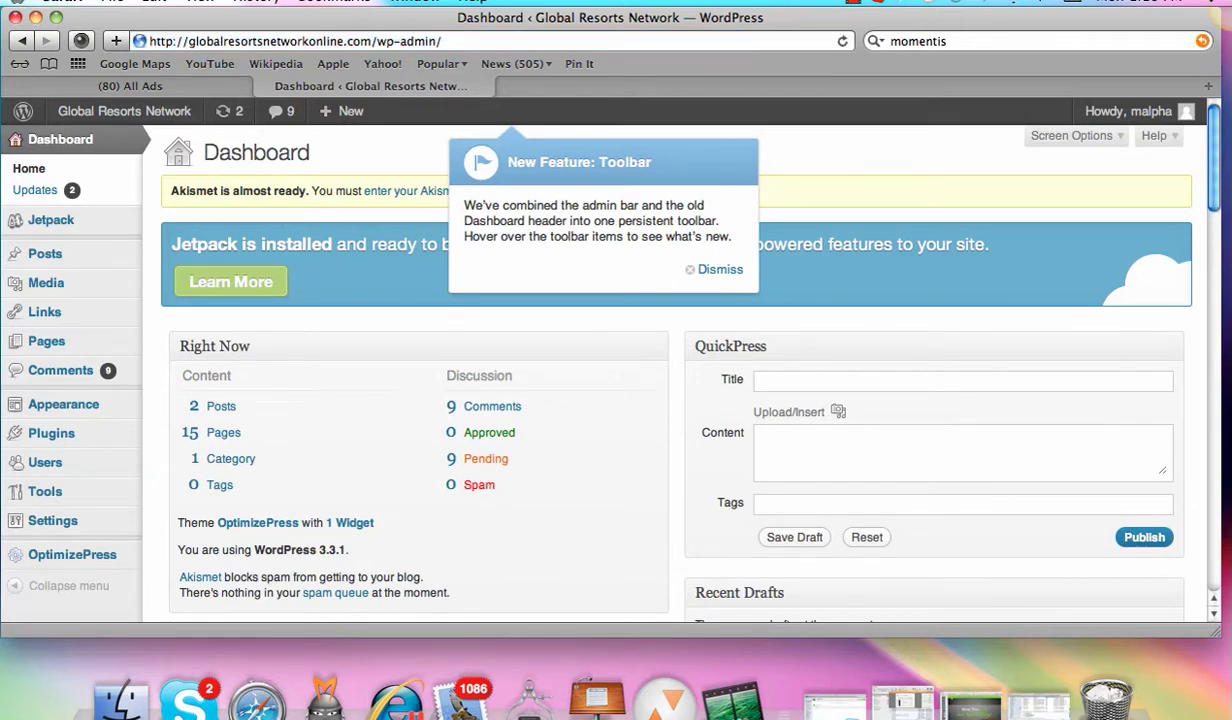
mouse_move(1150, 111)
click(1062, 206)
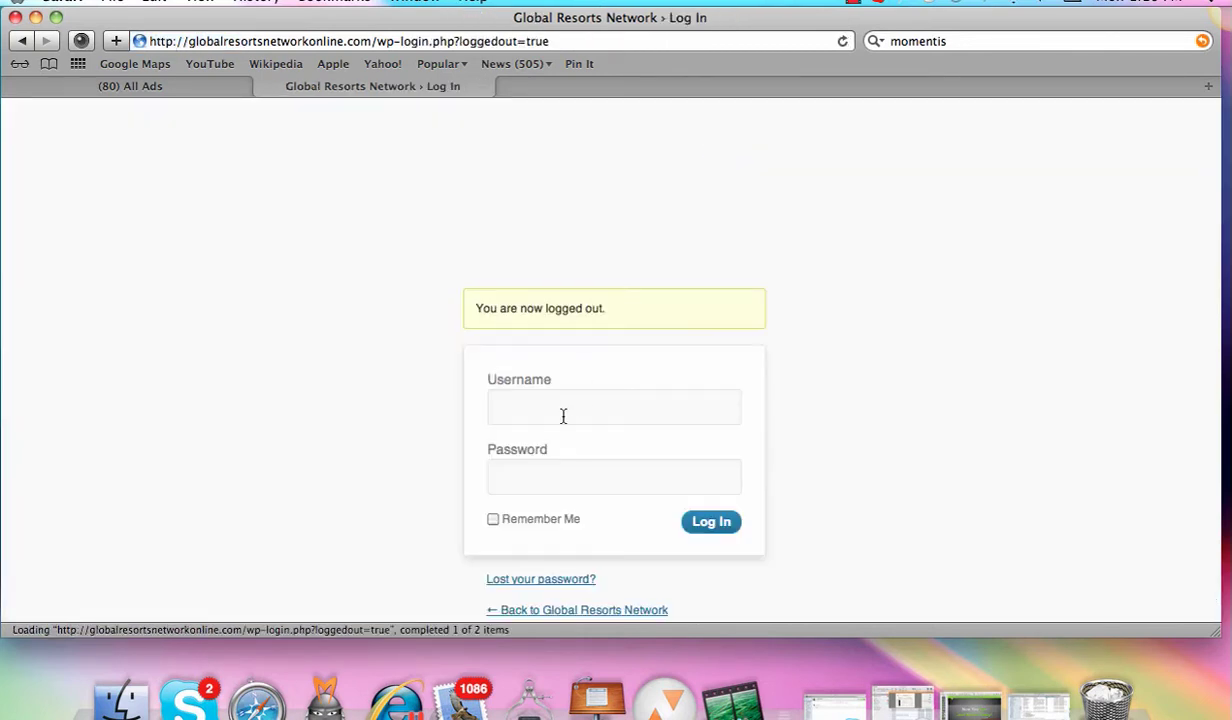
Step: Sign back in with the site's username and account password
click(574, 406)
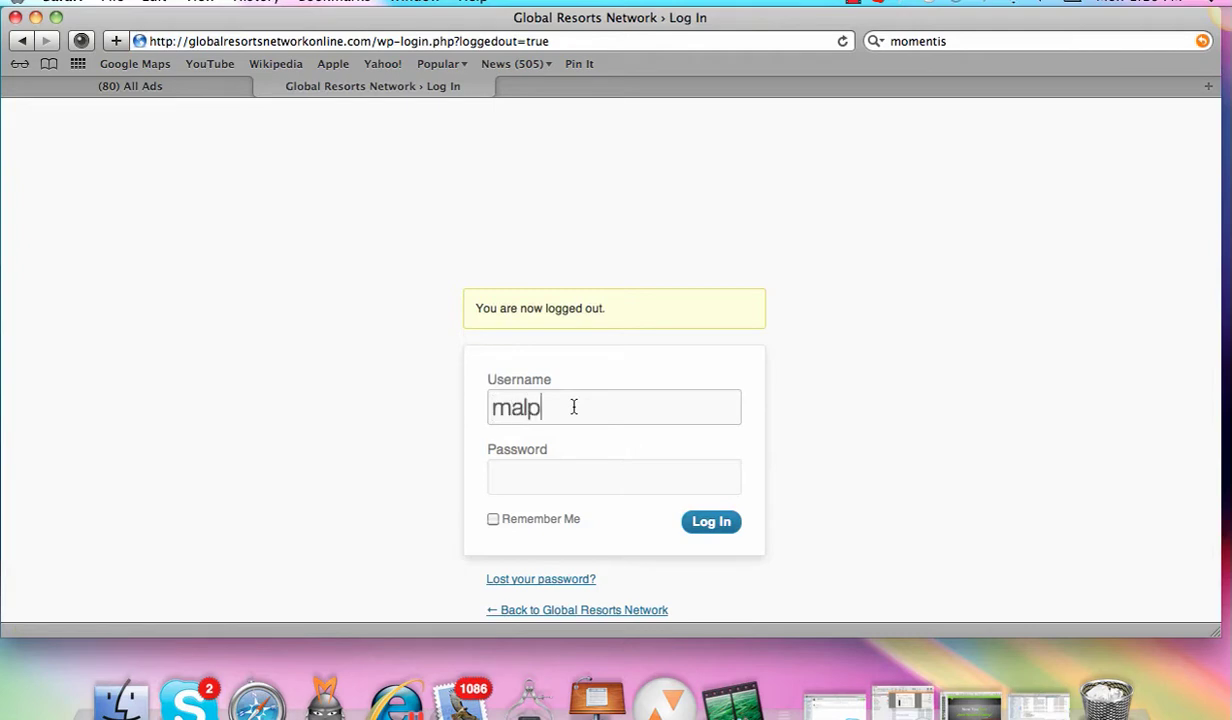
key(Tab)
text(*********)
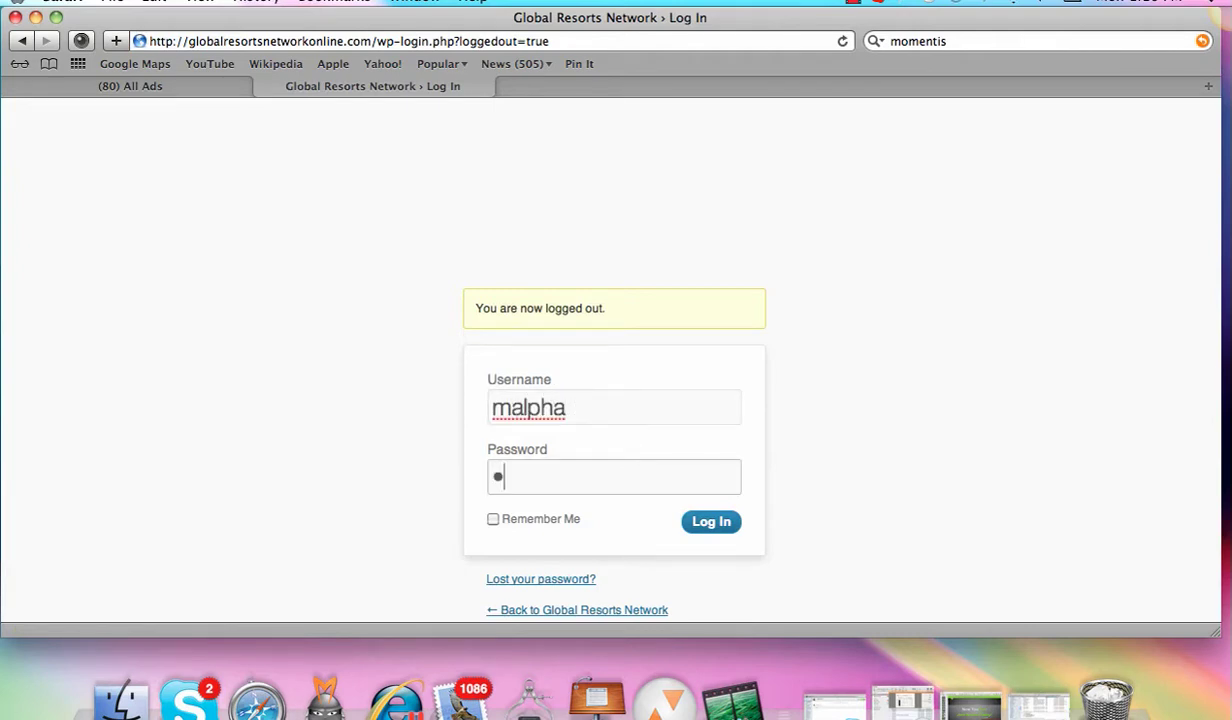
text(*)
key(Return)
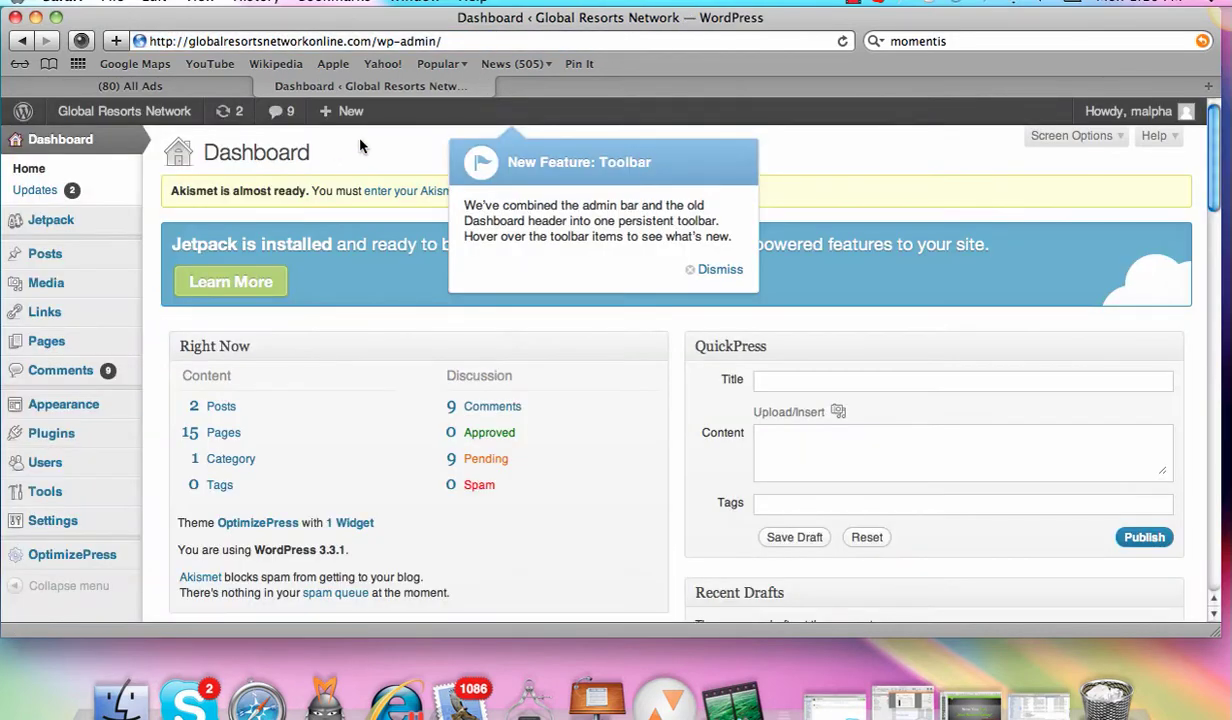
Step: Dismiss the toolbar tip and open Plugins > Add New on the Upload tab for .zip plugins
click(727, 273)
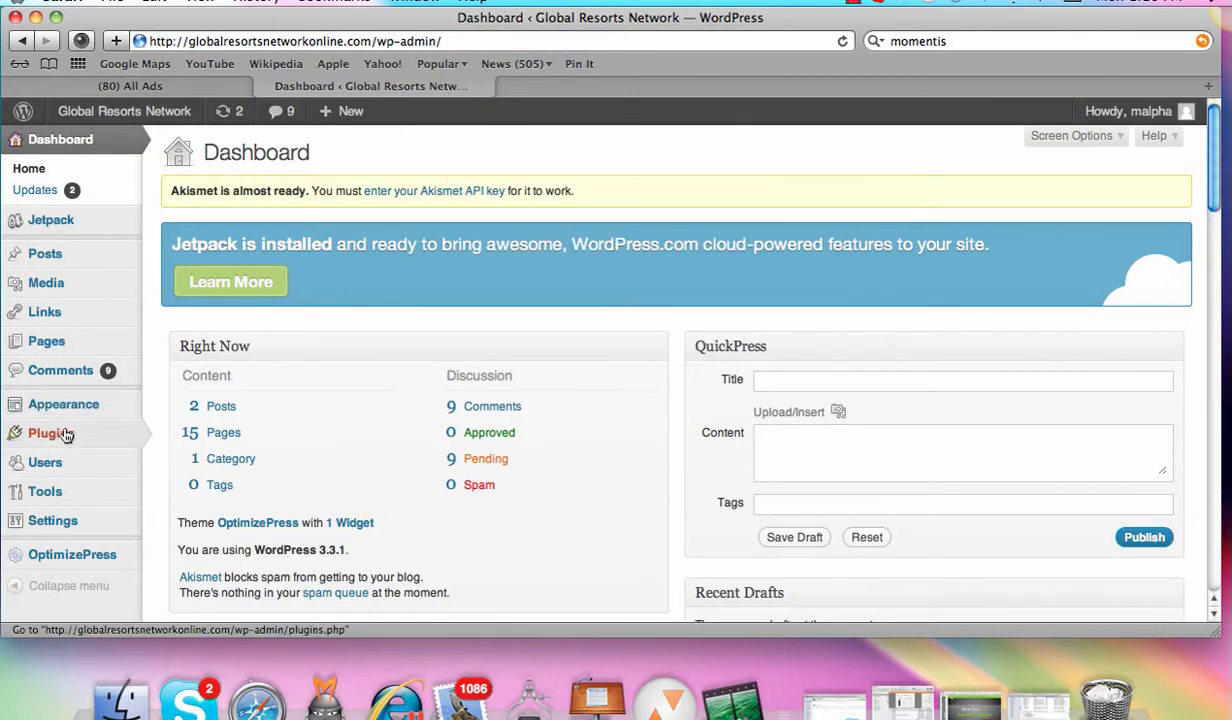
mouse_move(66, 433)
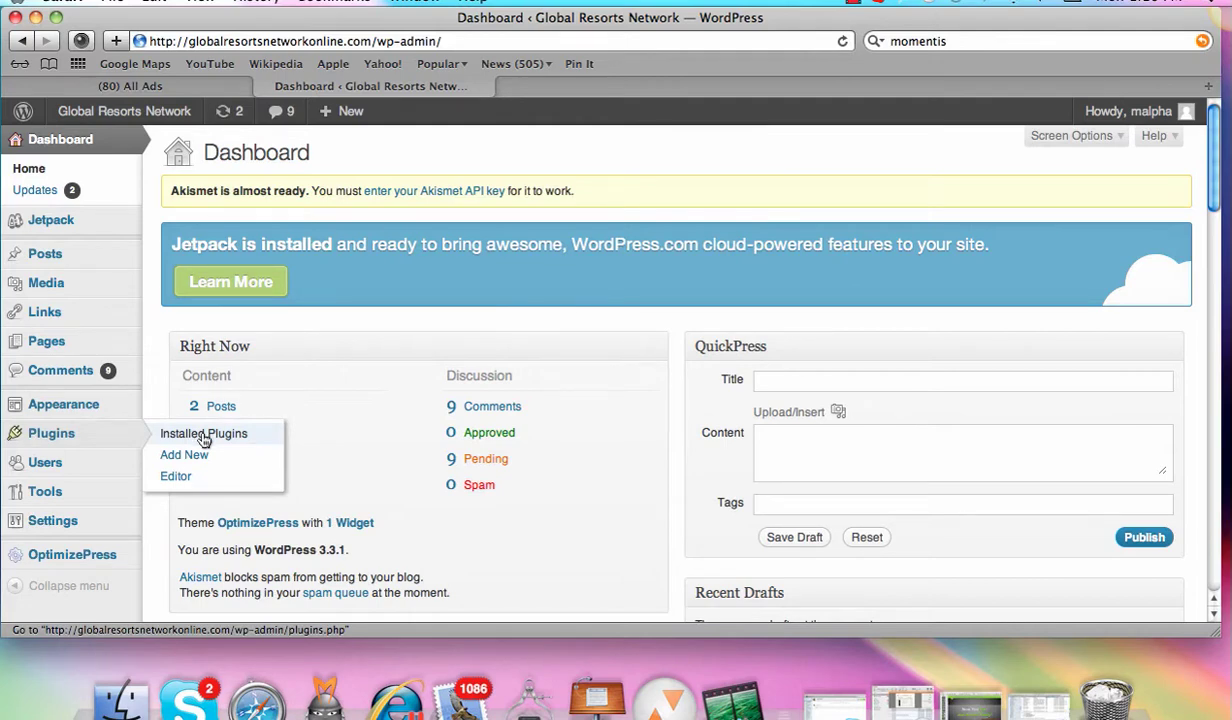
click(195, 461)
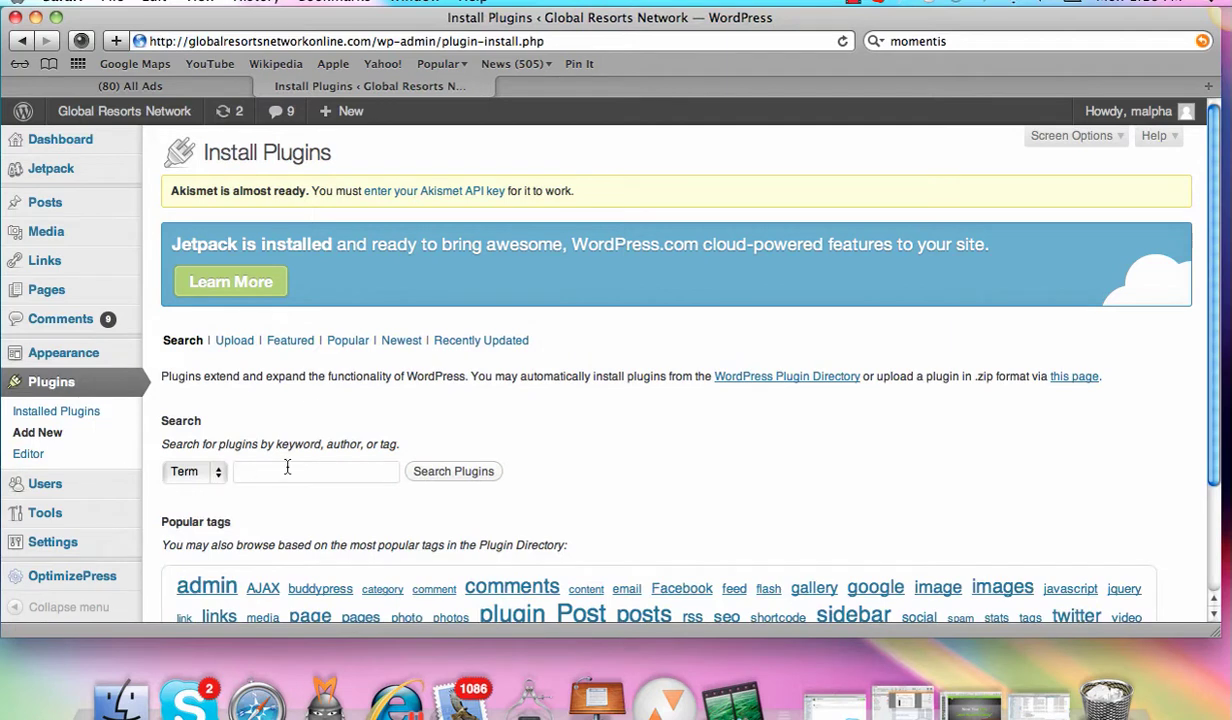
click(236, 344)
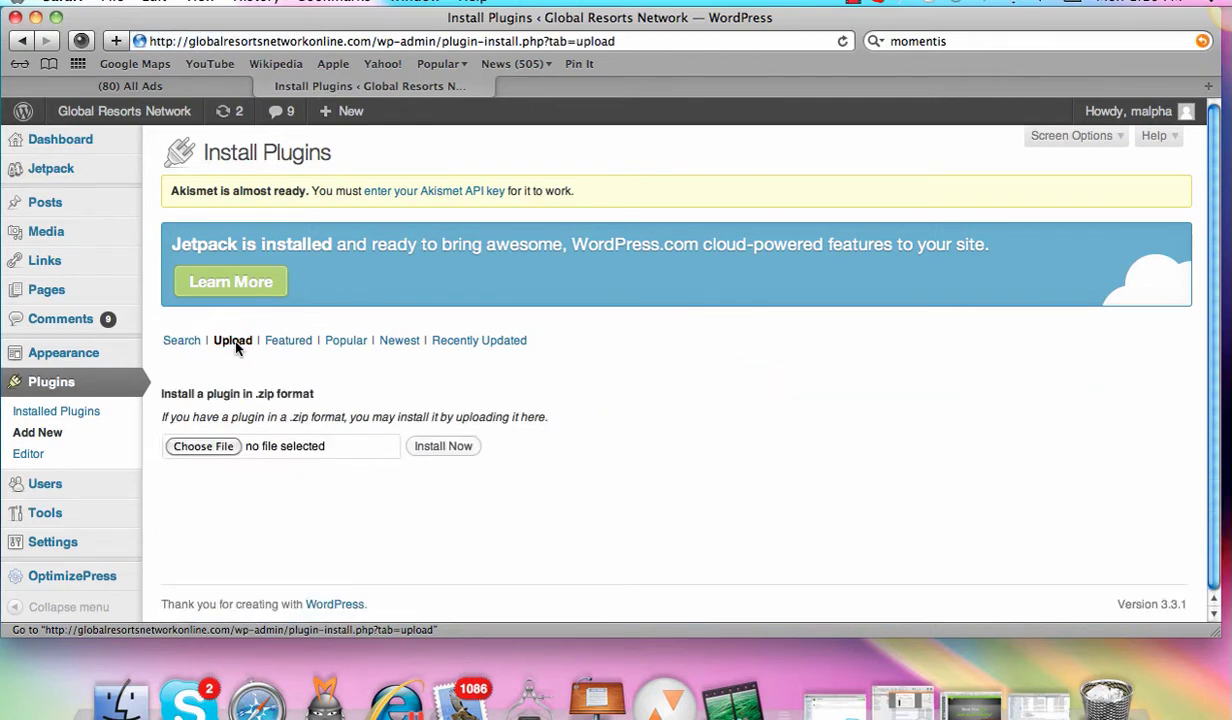
scroll(460, 350, down, 1)
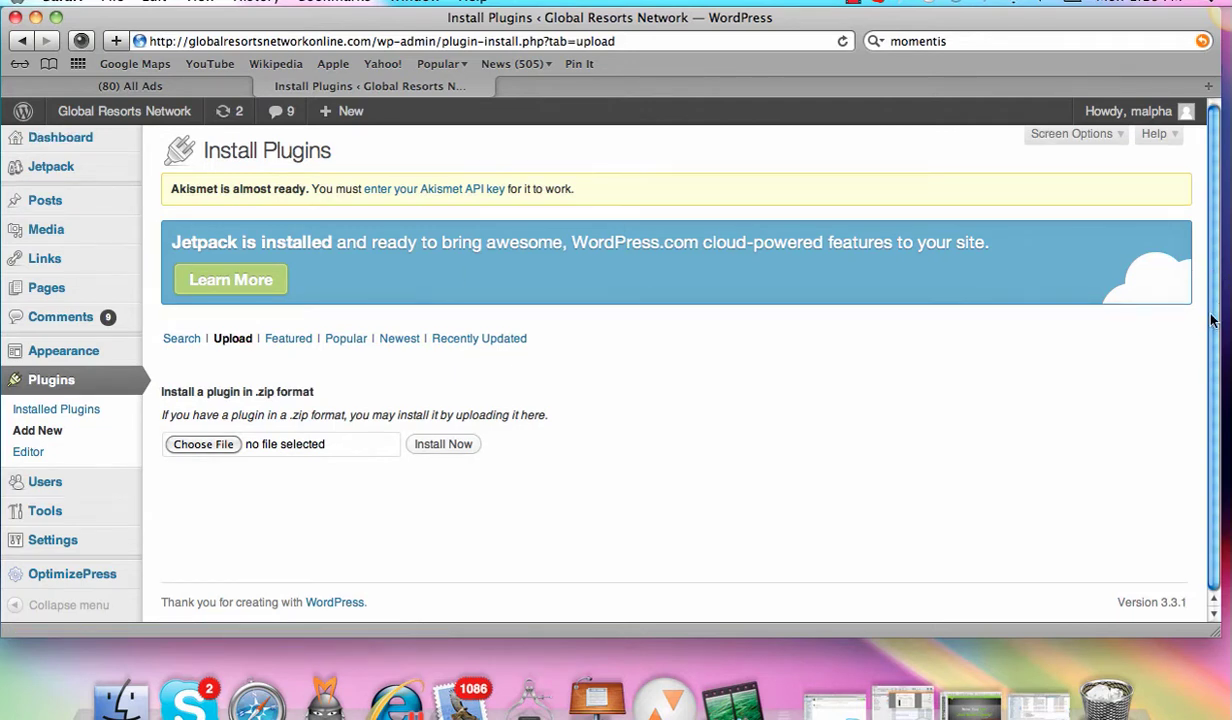
click(205, 445)
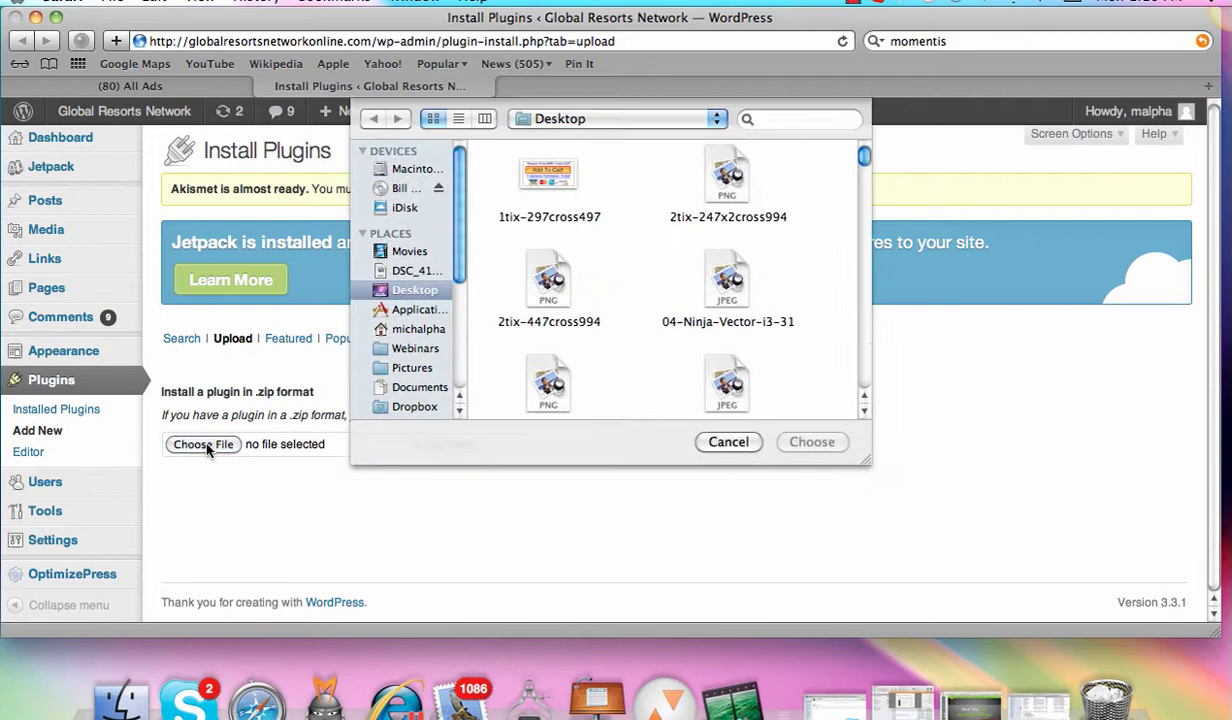
click(421, 310)
click(430, 330)
double_click(727, 300)
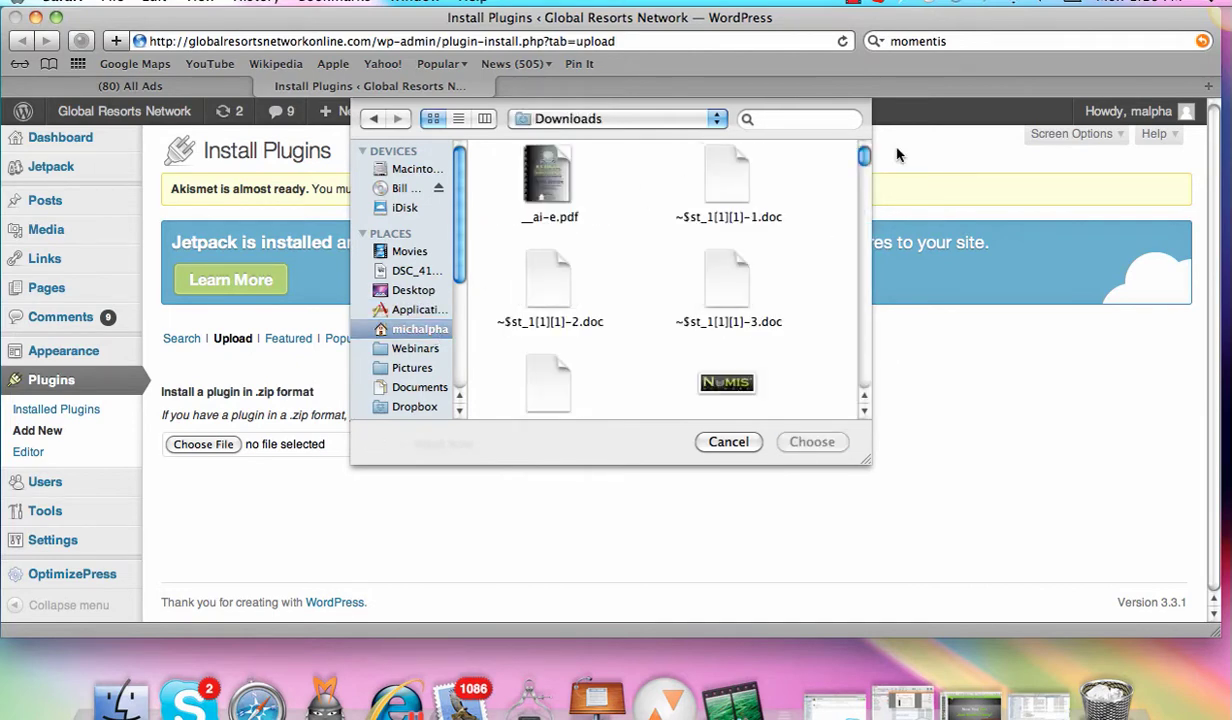
click(458, 118)
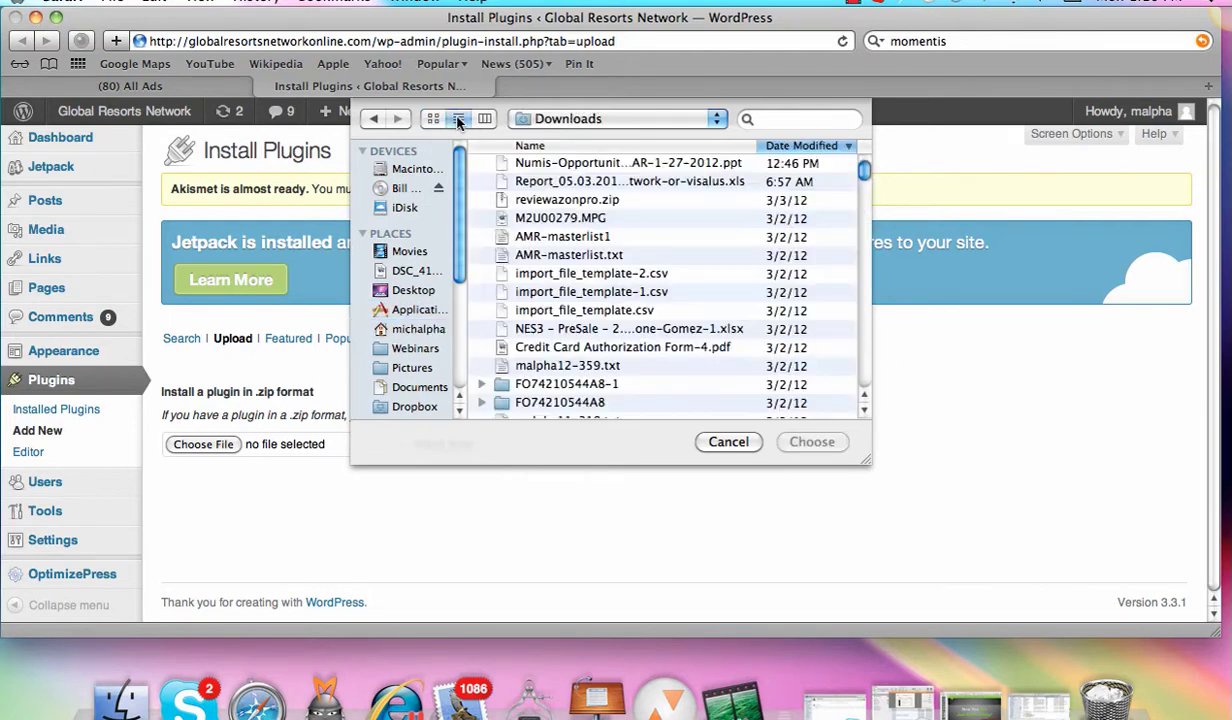
drag(864, 168, 620, 142)
click(642, 147)
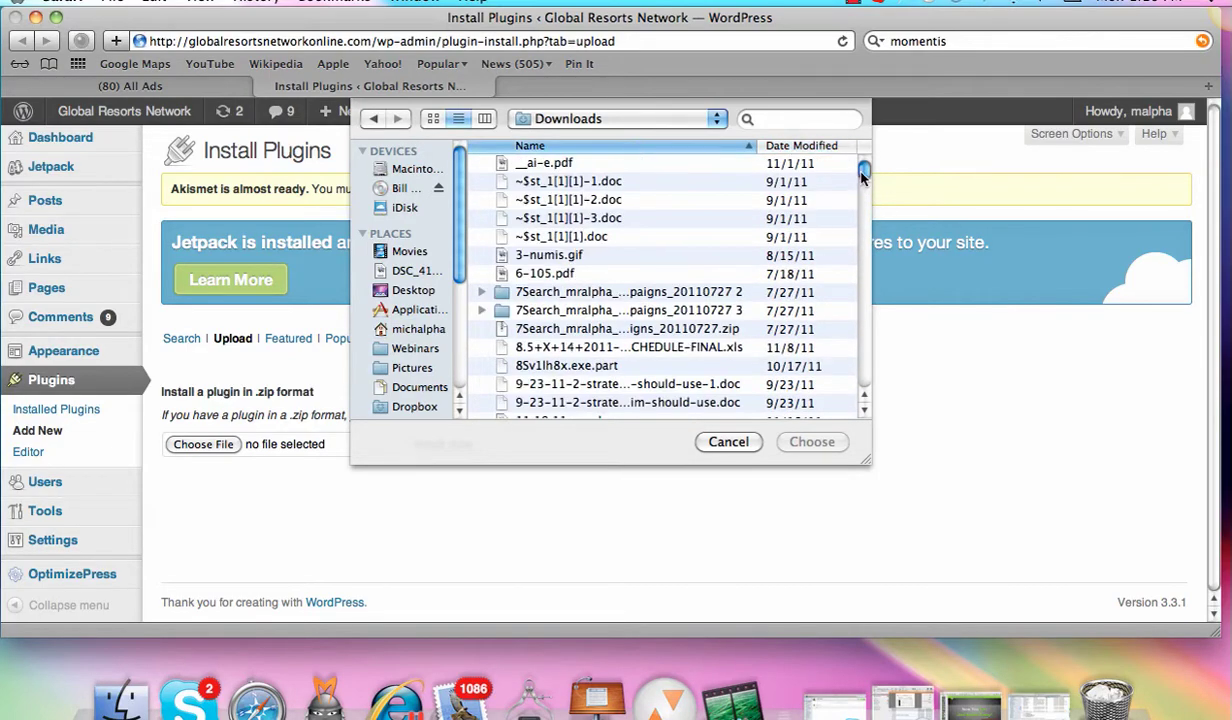
drag(861, 170, 857, 320)
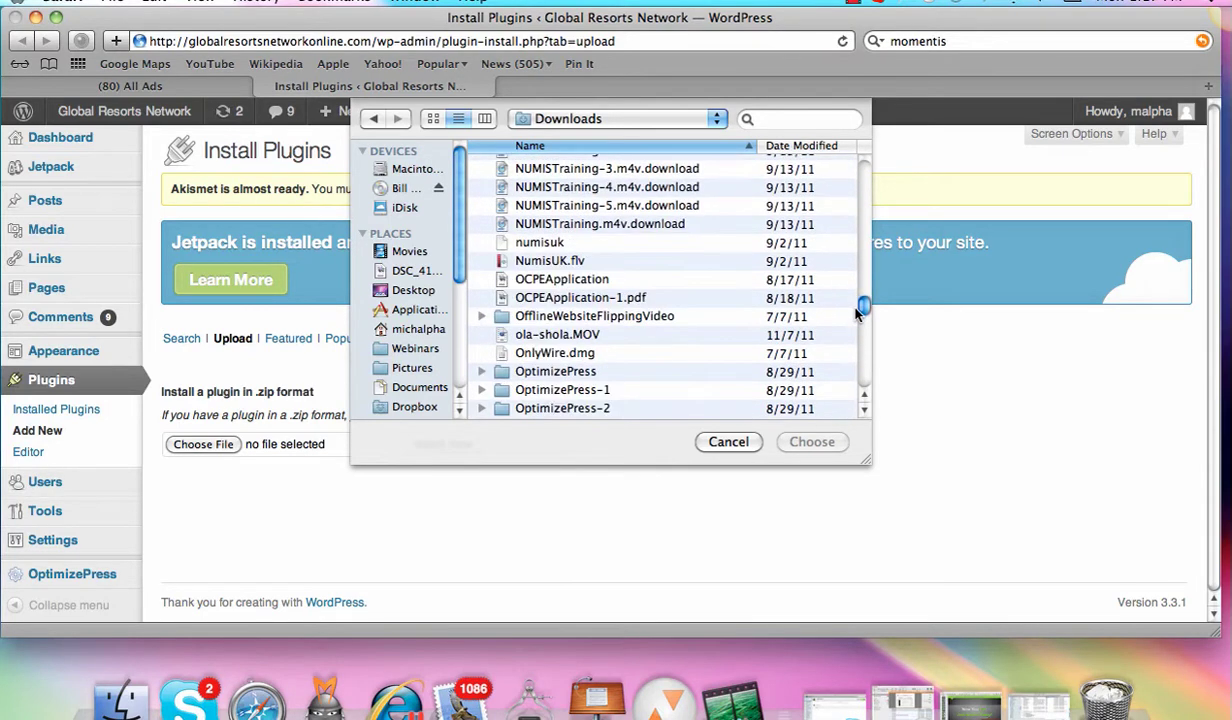
click(862, 414)
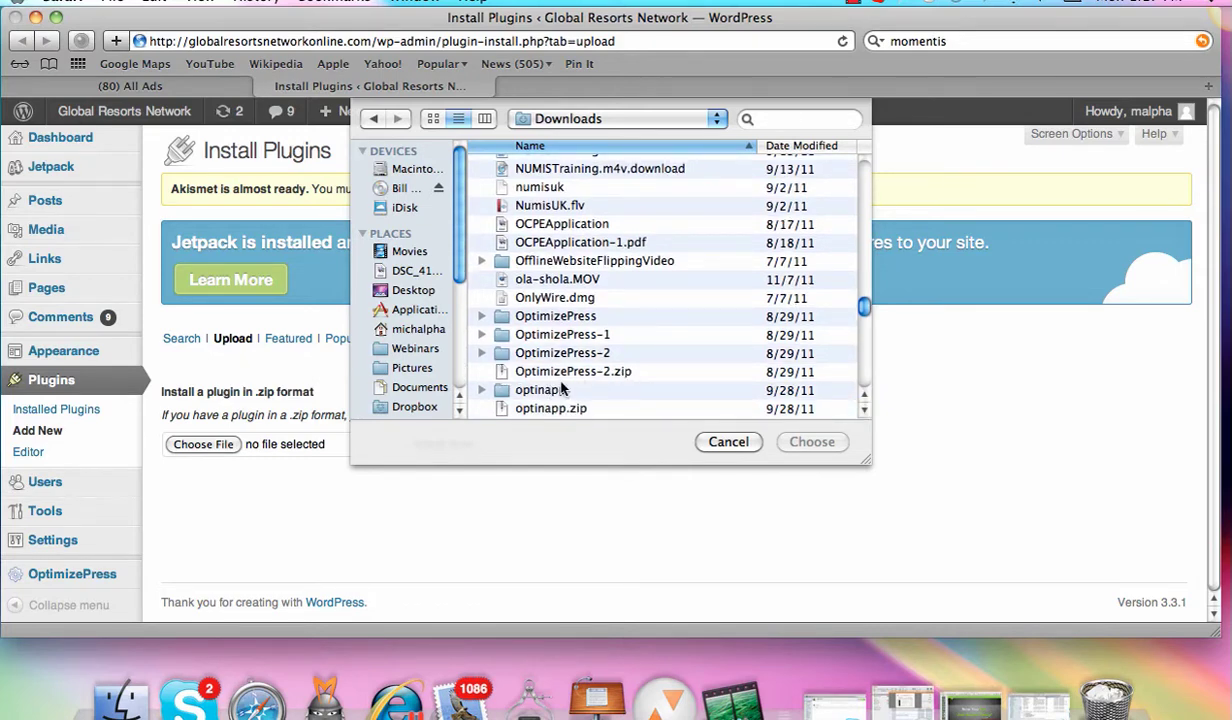
click(720, 441)
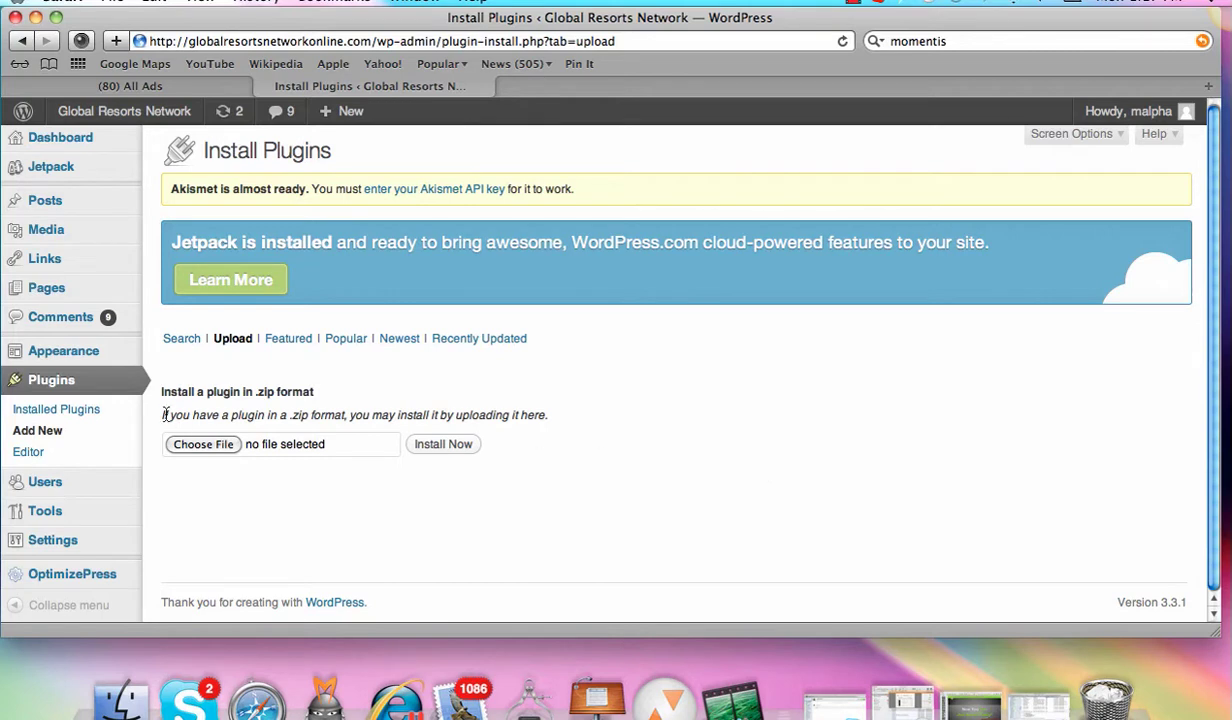
Step: Browse Appearance > Themes, noting the OptimizePress 1.36 Current Theme, then return to the Pages list
mouse_move(67, 355)
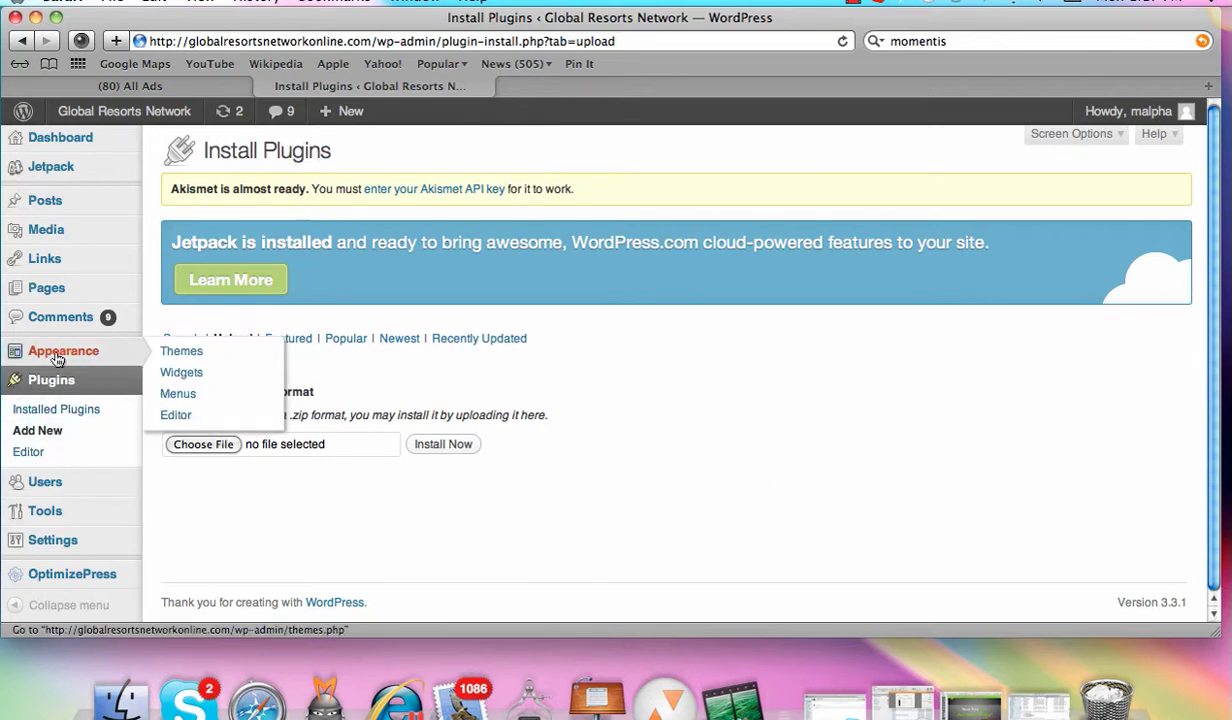
click(181, 353)
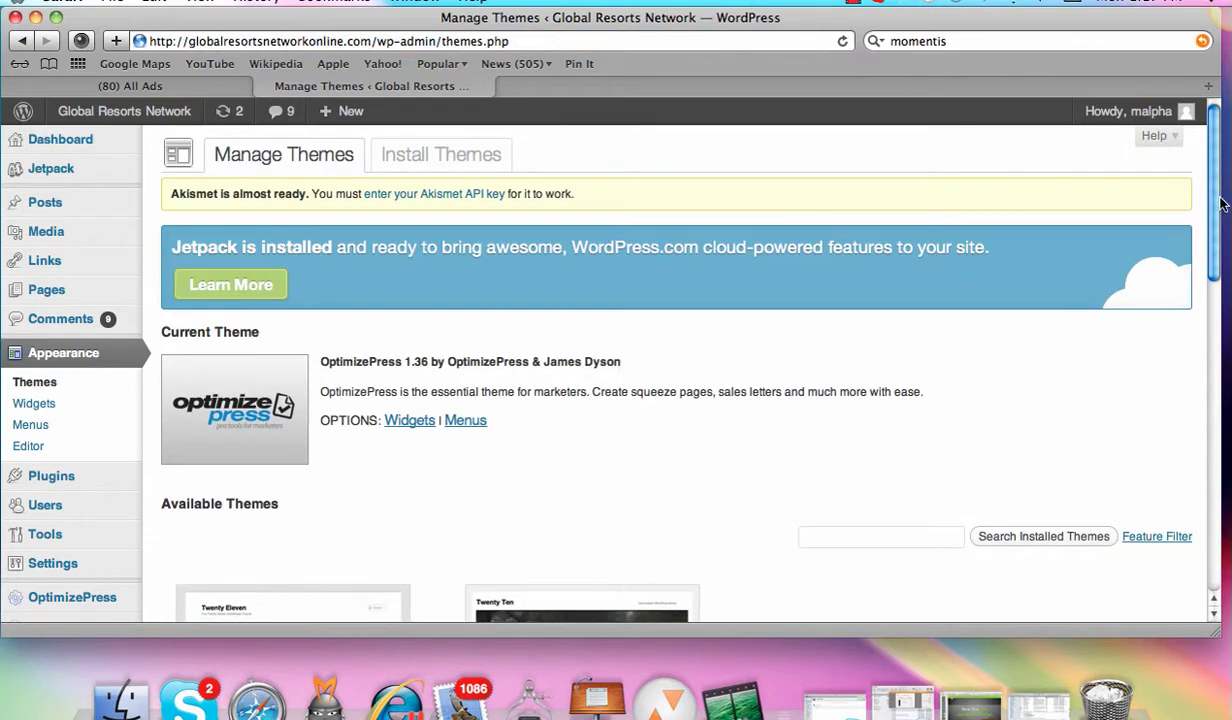
scroll(600, 300, down, 10)
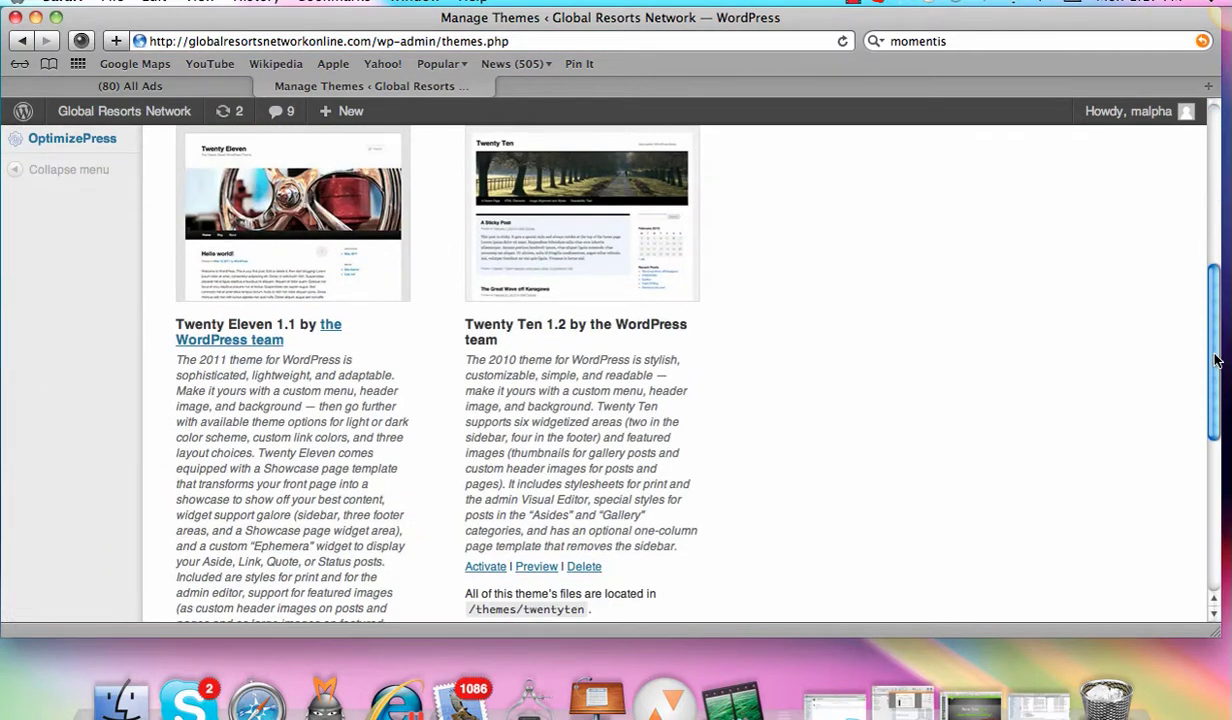
drag(1216, 355, 1205, 418)
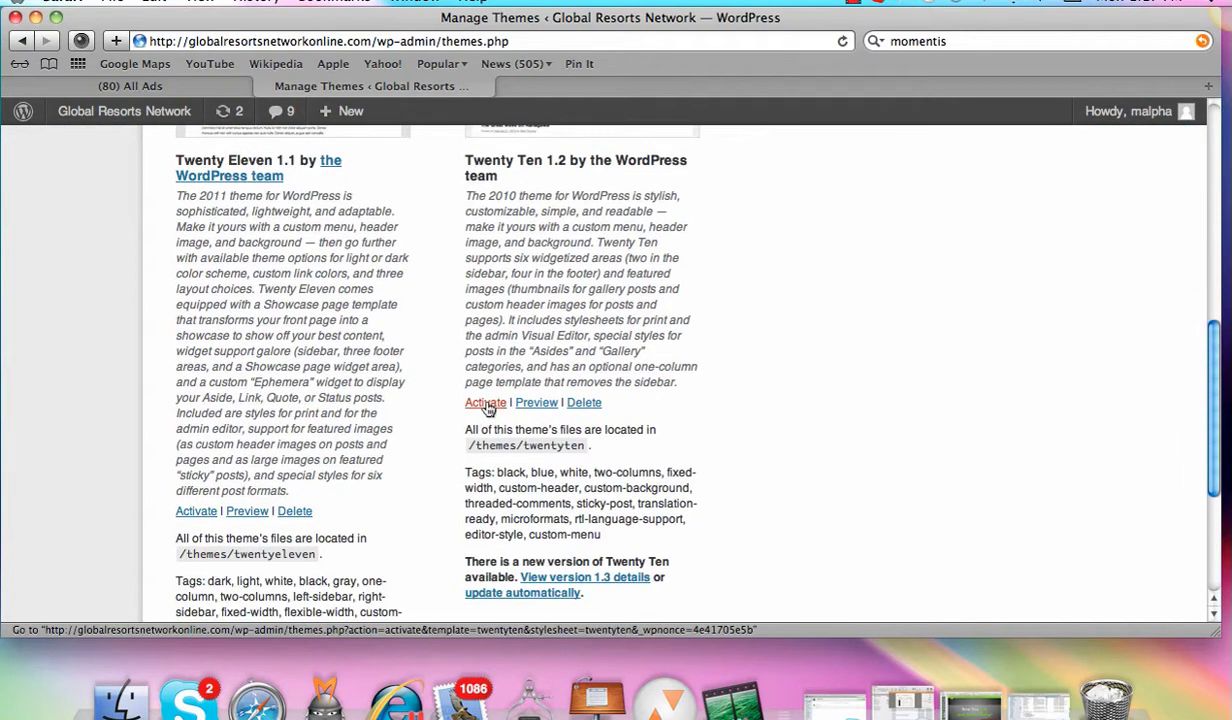
scroll(1170, 400, up, 5)
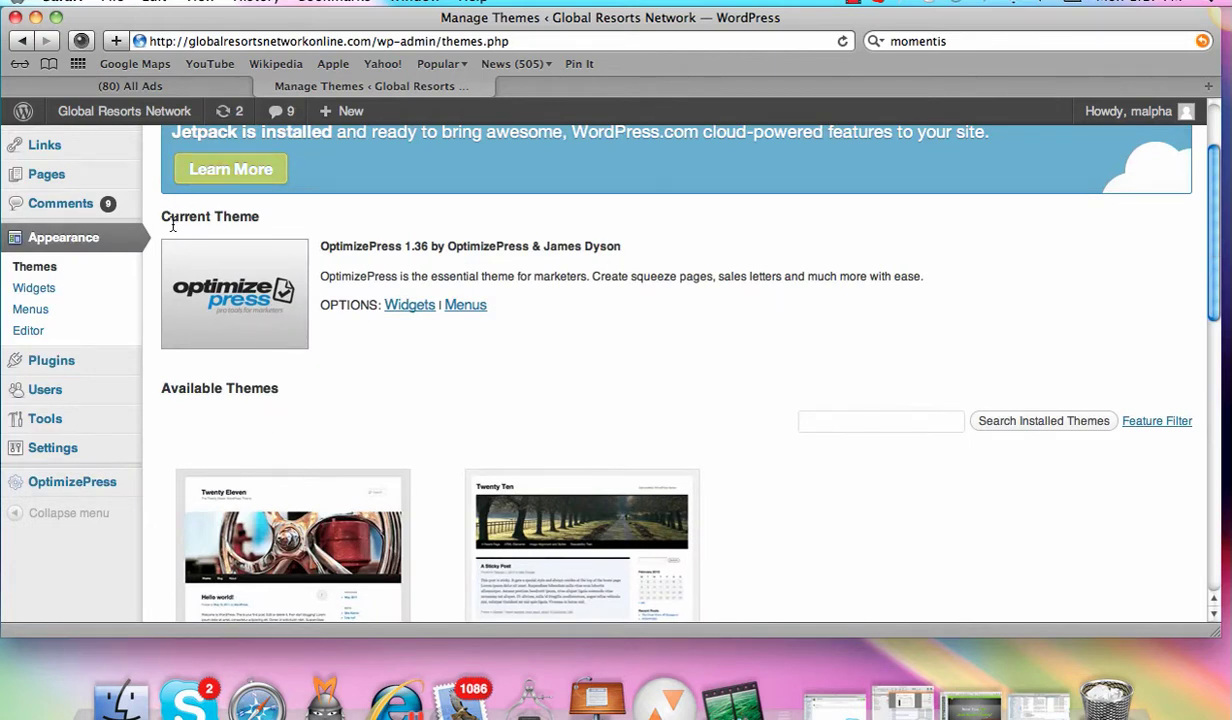
drag(158, 216, 339, 217)
drag(1214, 308, 1216, 273)
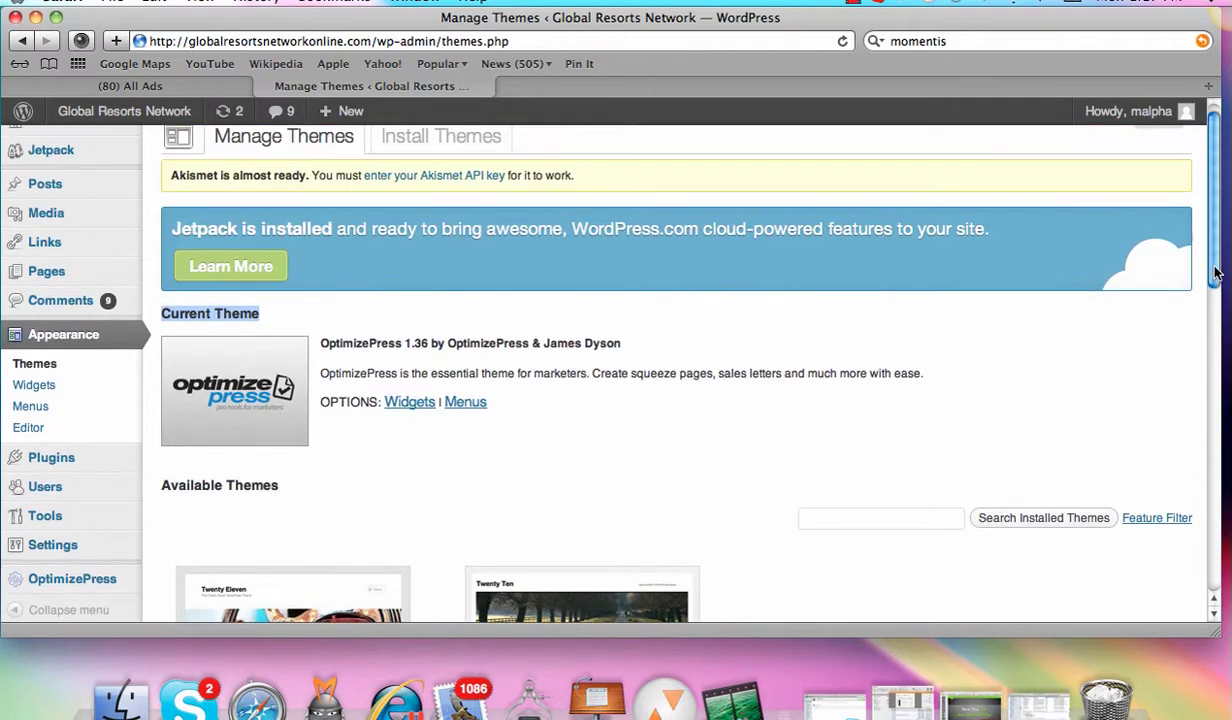
click(40, 269)
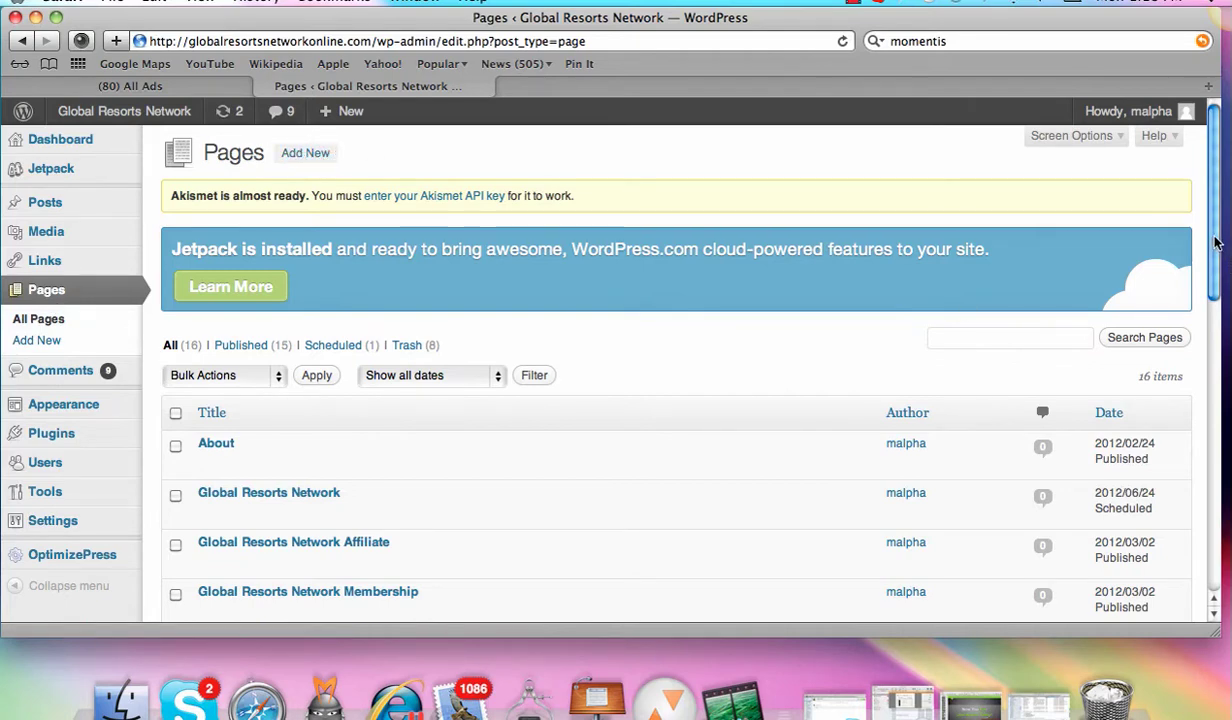
Step: Add a new page and scroll to its OptimizePress squeeze, launch, membership and SEO panels
drag(1213, 236, 1210, 307)
scroll(1210, 307, up, 5)
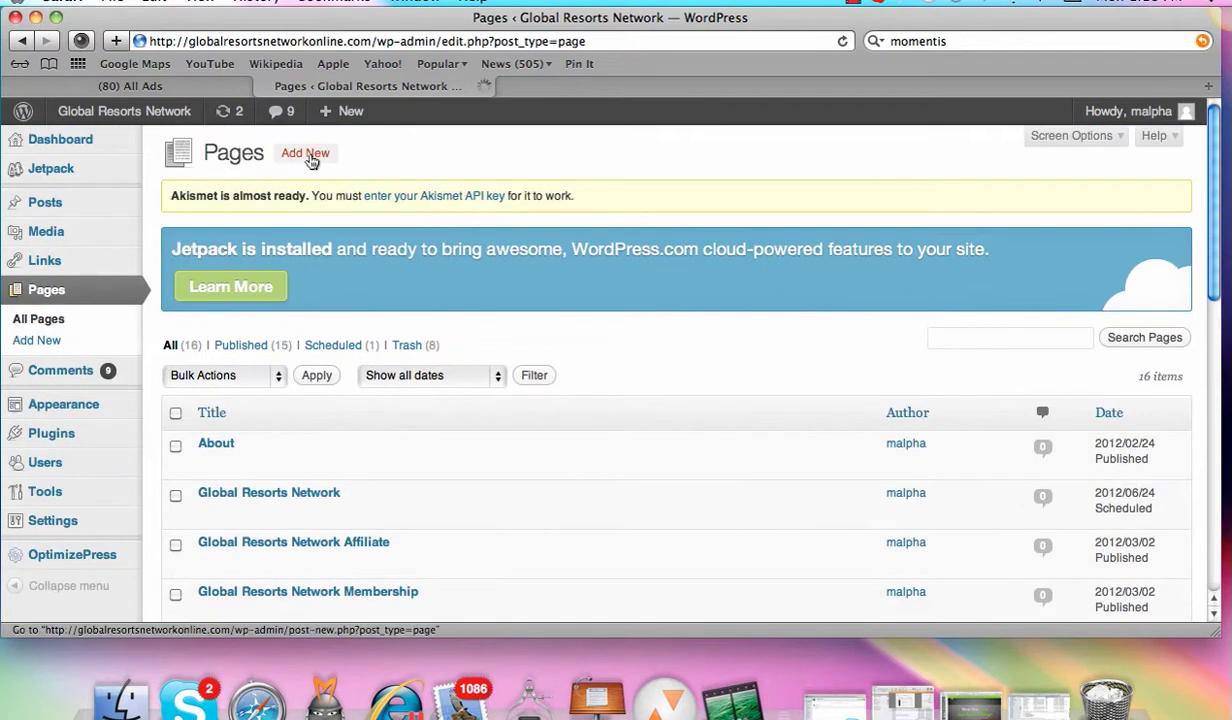
click(305, 153)
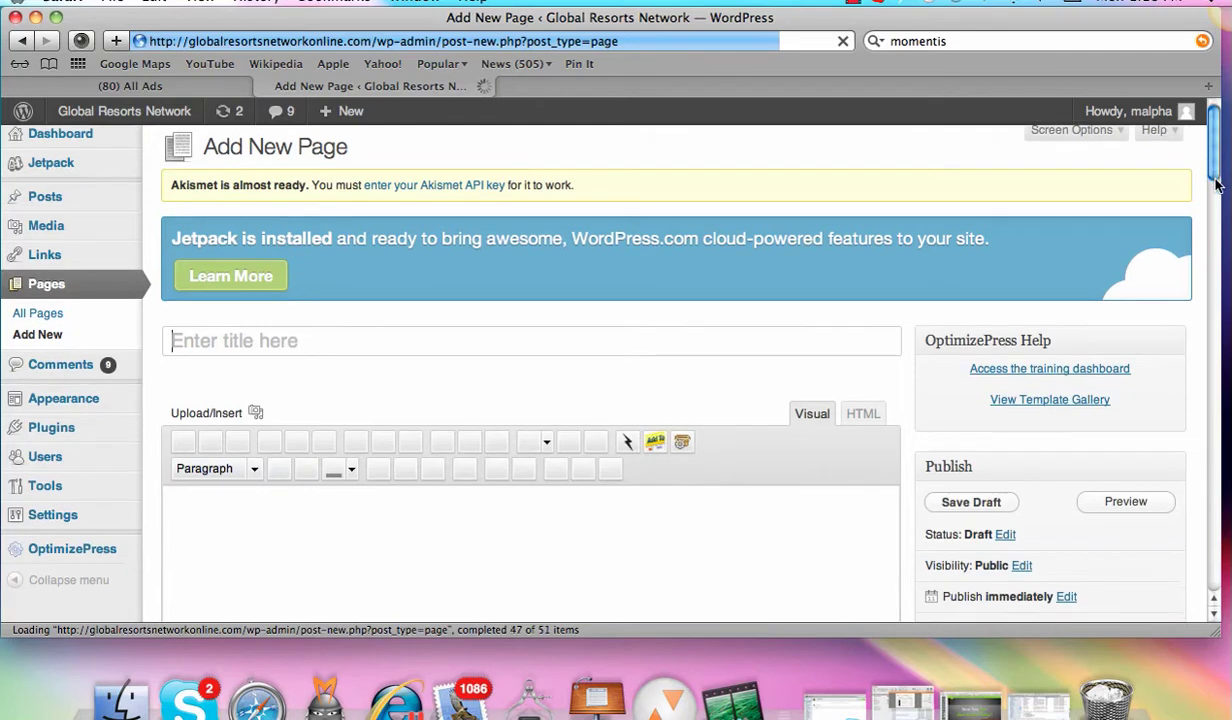
scroll(1211, 230, down, 5)
scroll(1209, 230, down, 4)
scroll(1208, 229, up, 4)
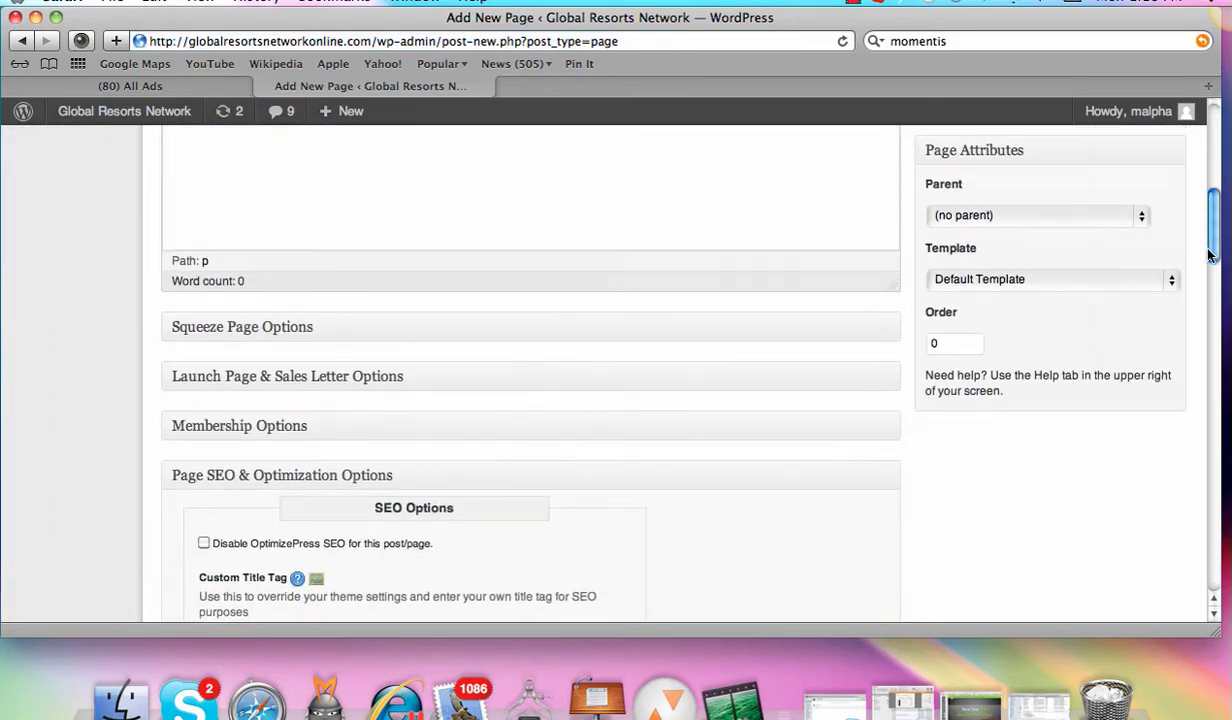
scroll(1208, 229, down, 4)
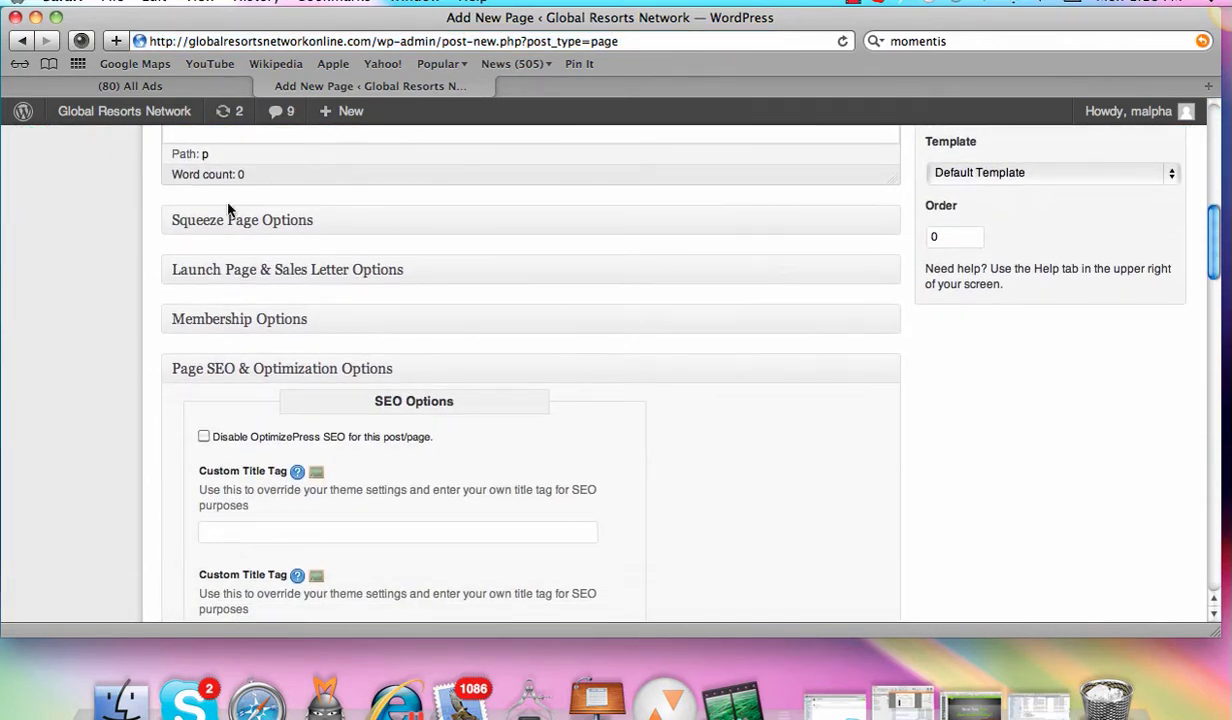
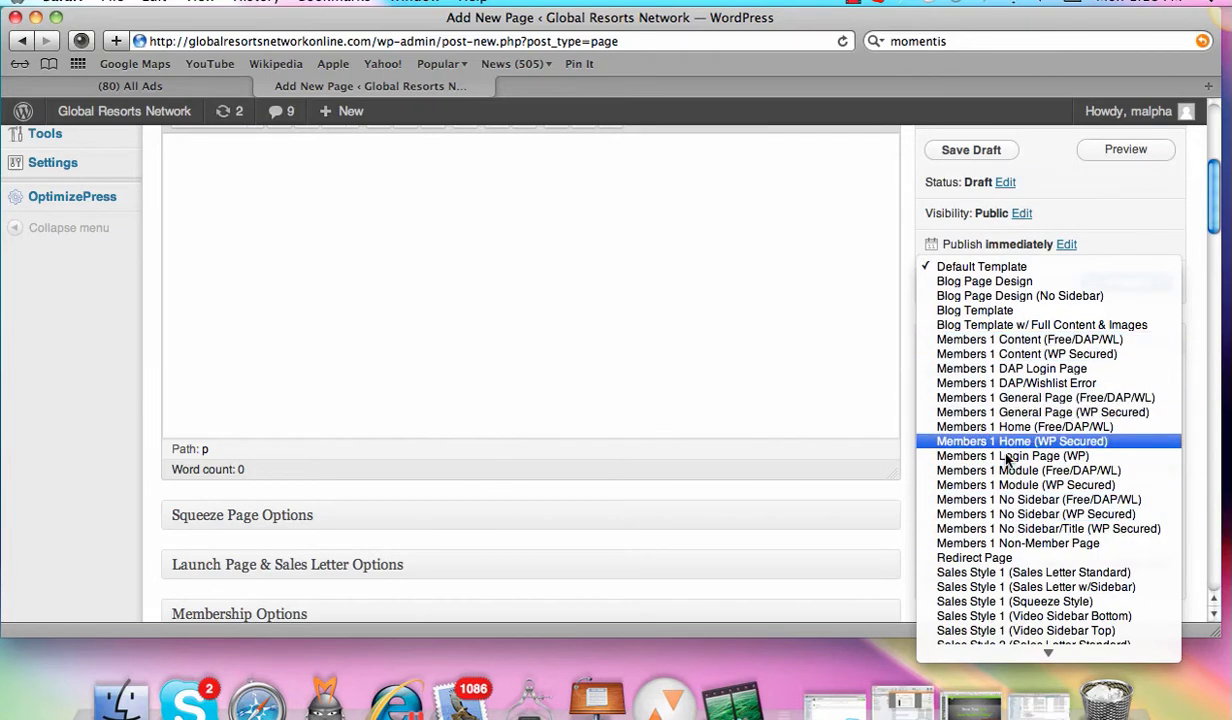
Step: Close the Template dropdown without picking a template, then scroll back to the top
mouse_move(1050, 651)
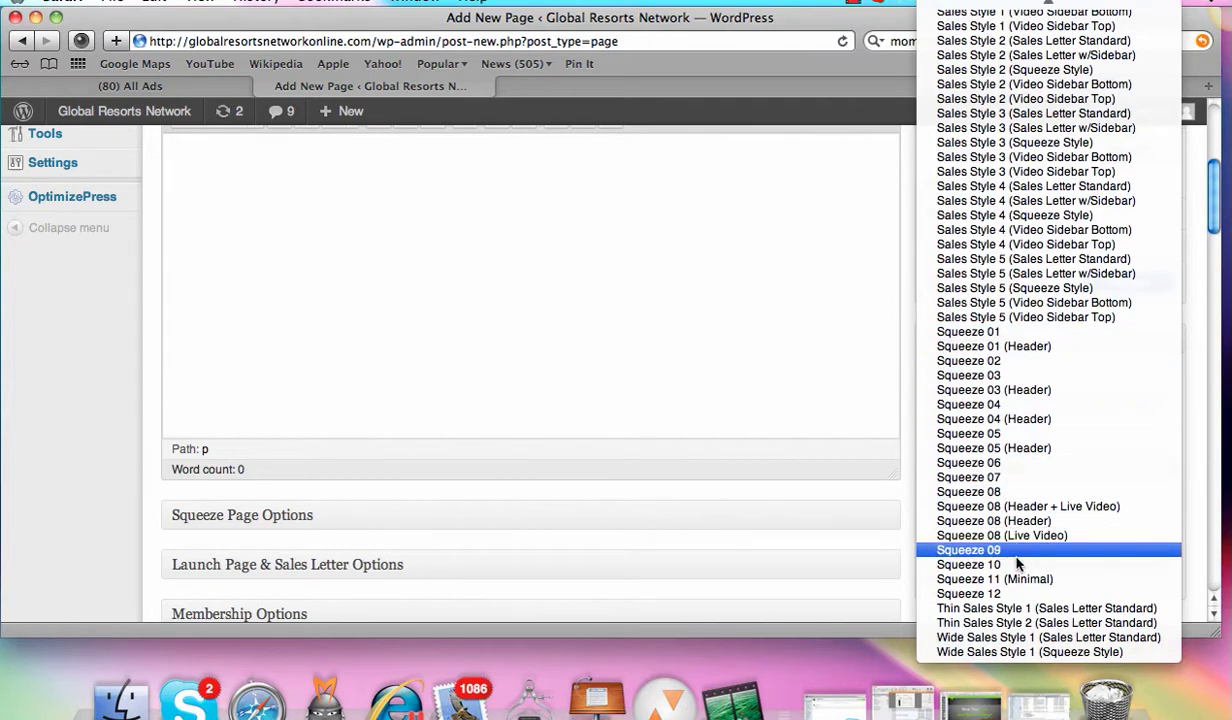
click(731, 352)
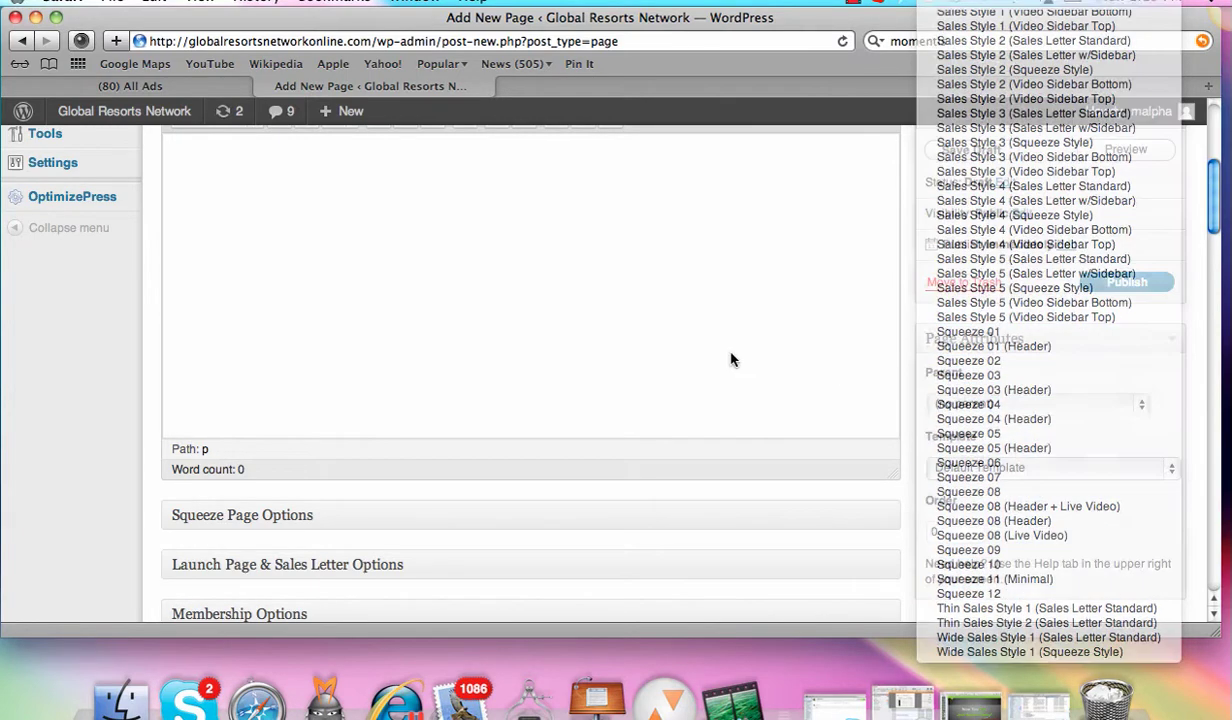
drag(1216, 220, 1215, 182)
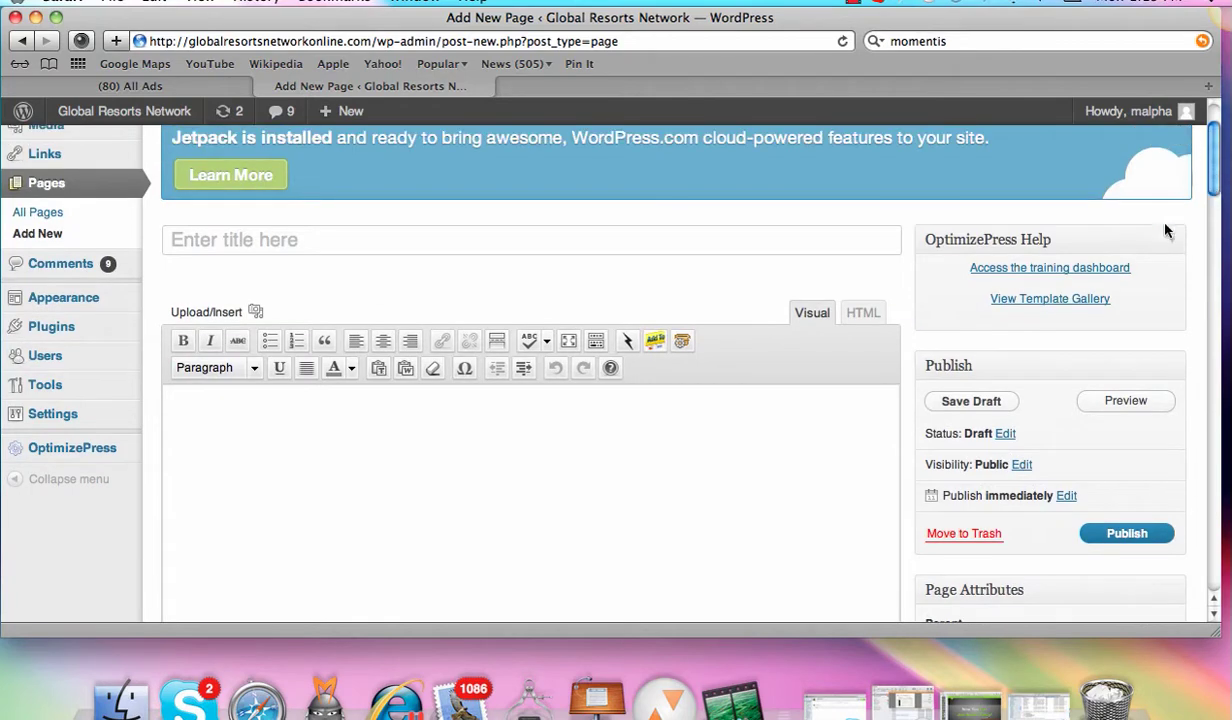
click(1042, 300)
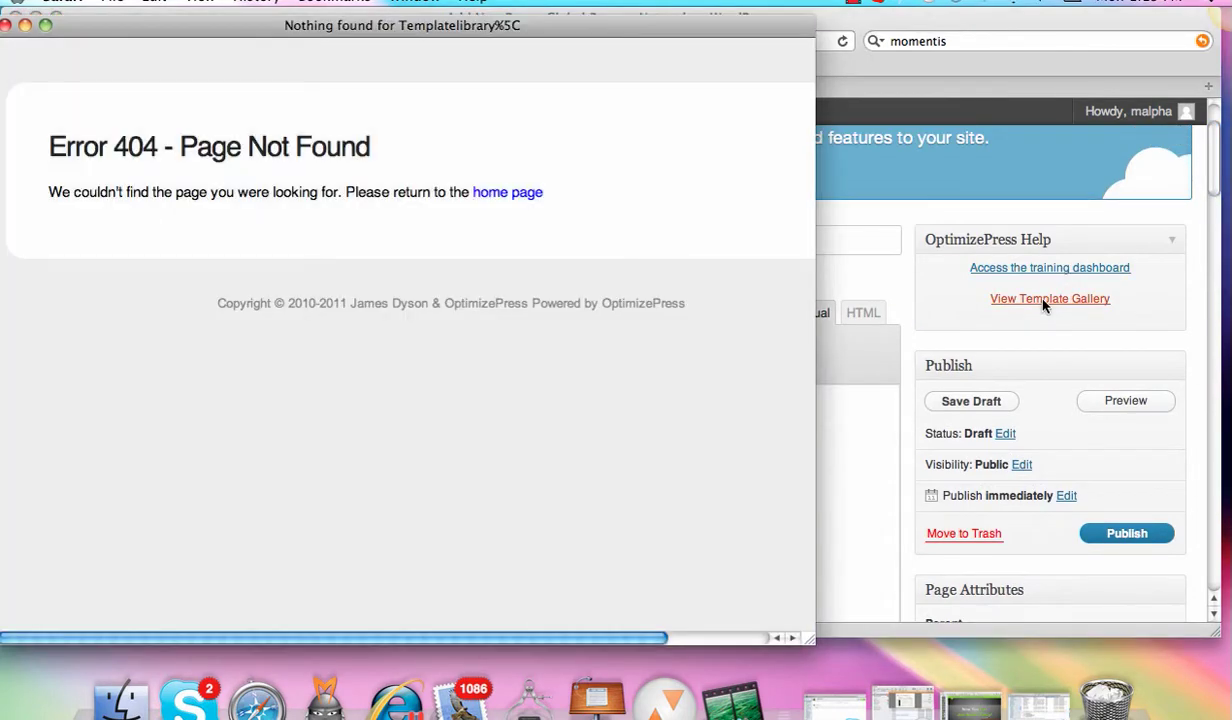
click(505, 192)
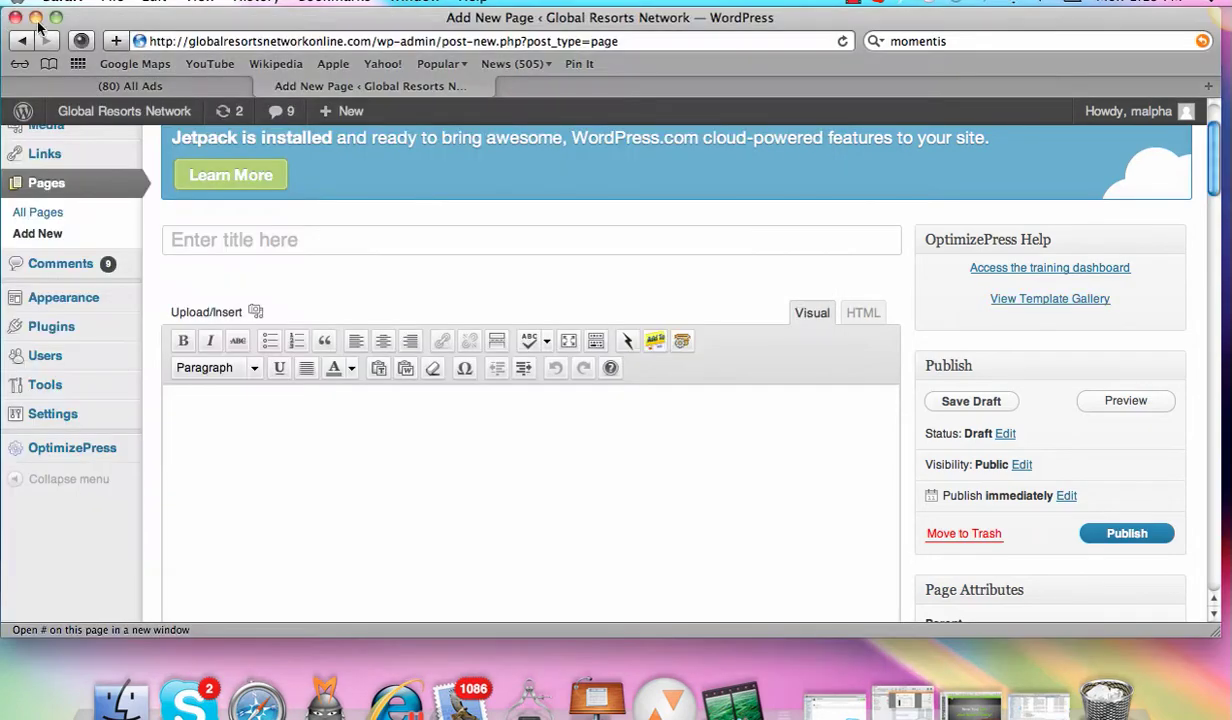
click(6, 24)
click(1016, 299)
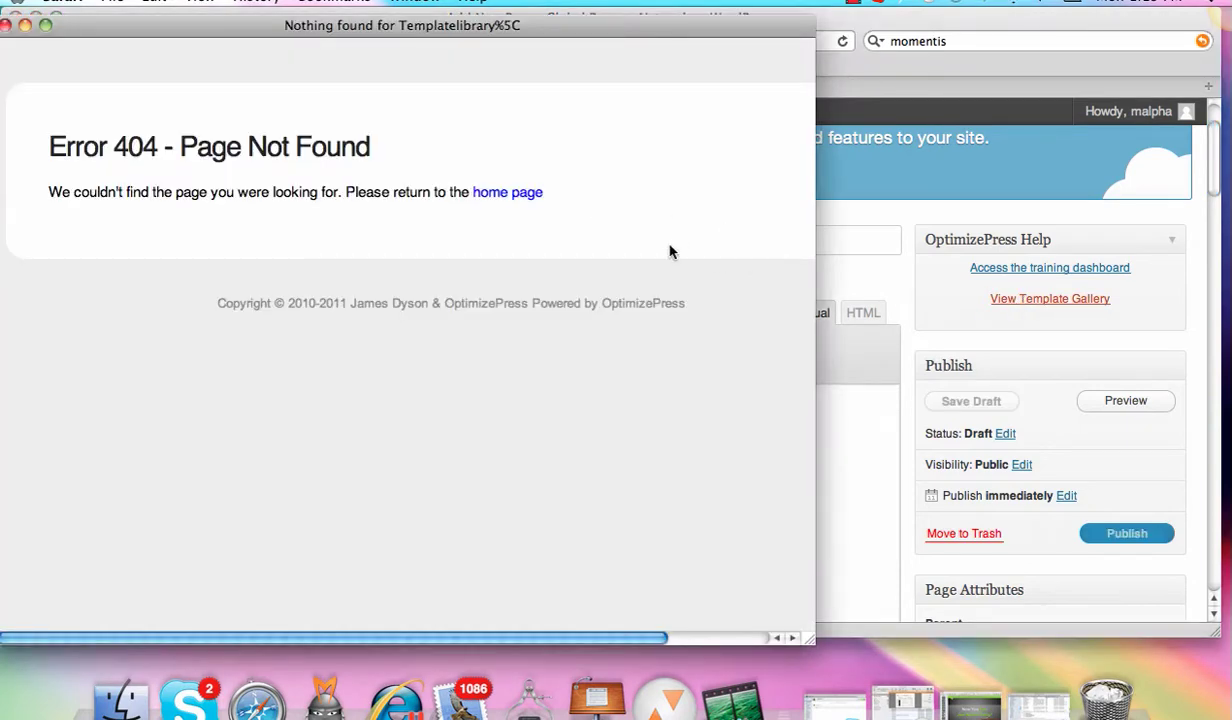
click(6, 25)
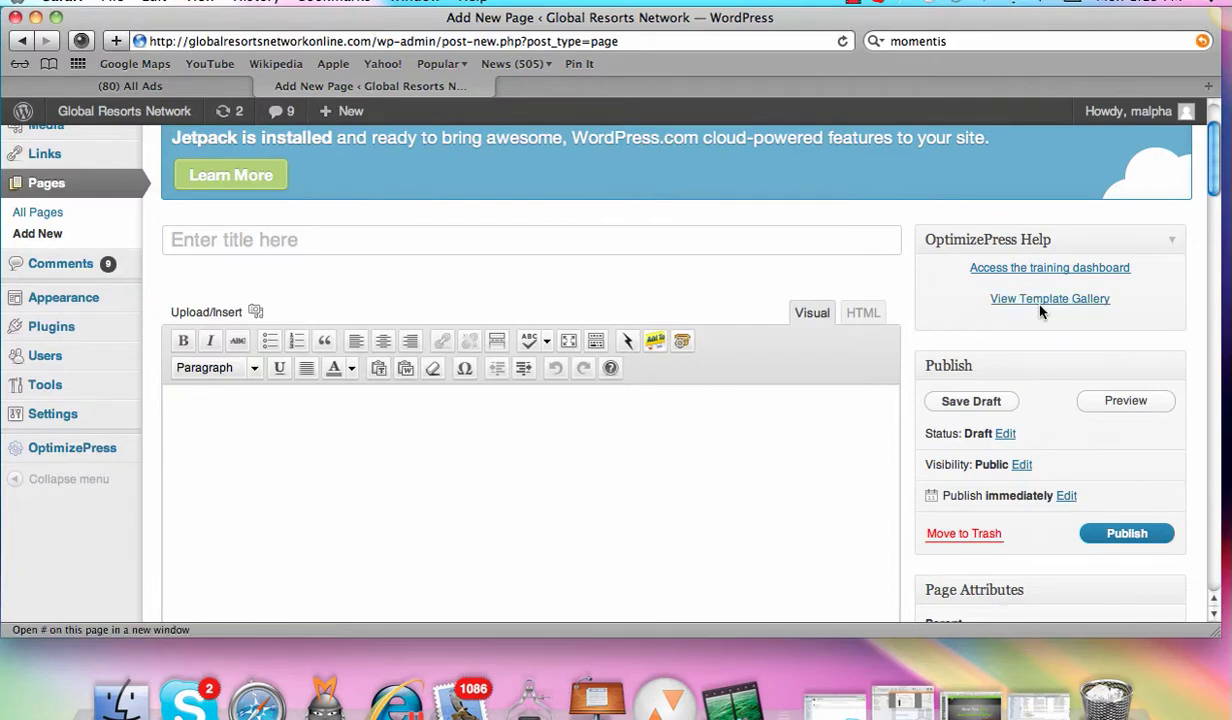
drag(1215, 181, 1213, 190)
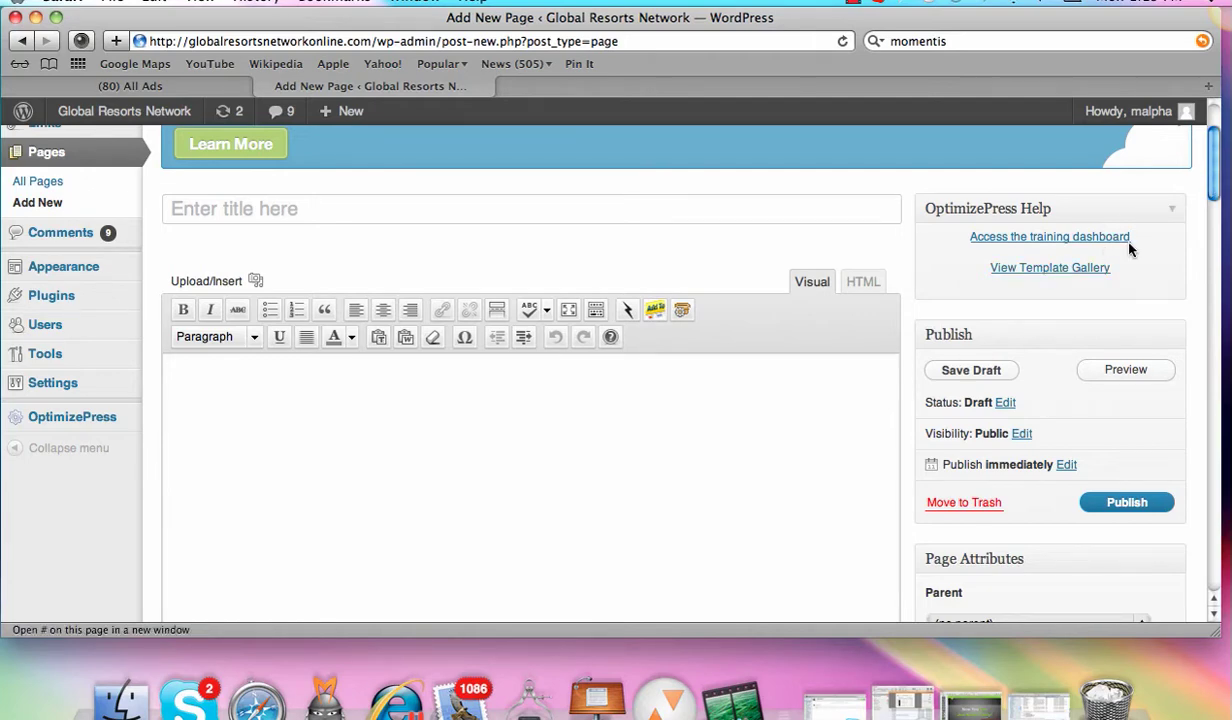
Step: Set the page's template to Squeeze 03 under Page Attributes
scroll(1218, 187, down, 10)
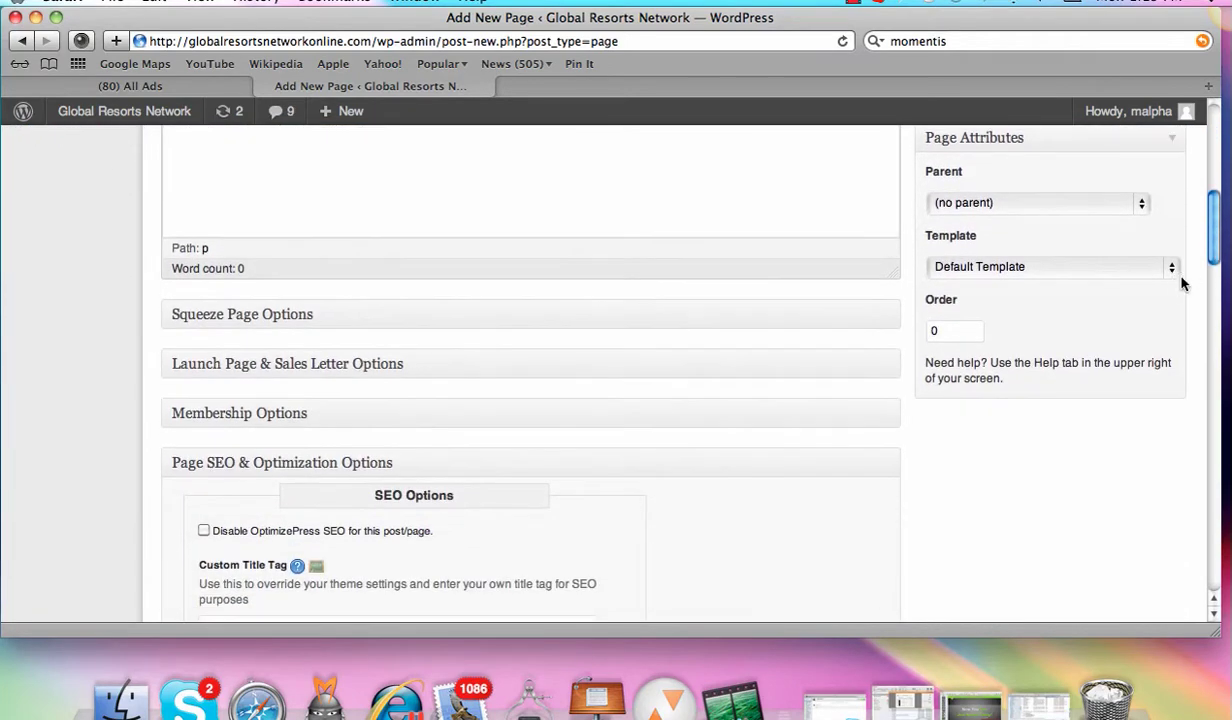
click(1170, 270)
mouse_move(1048, 655)
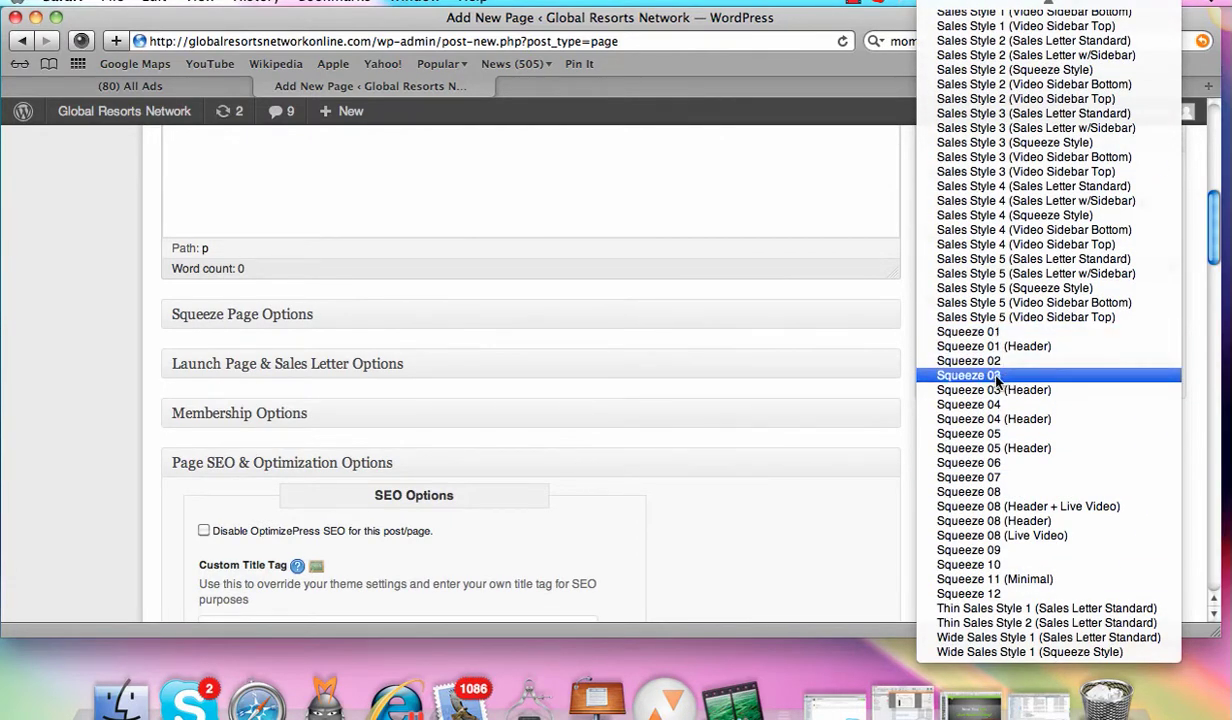
click(1022, 377)
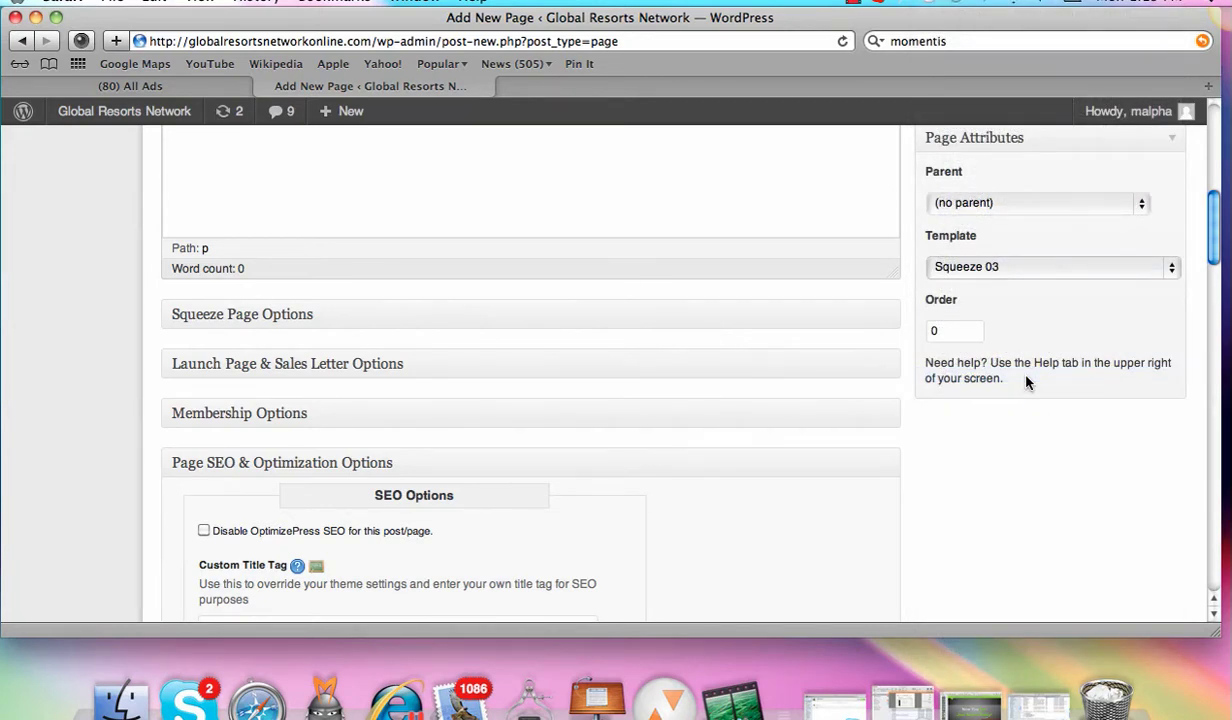
Step: Collapse Page SEO & Optimization Options and expand Squeeze Page Options
click(225, 460)
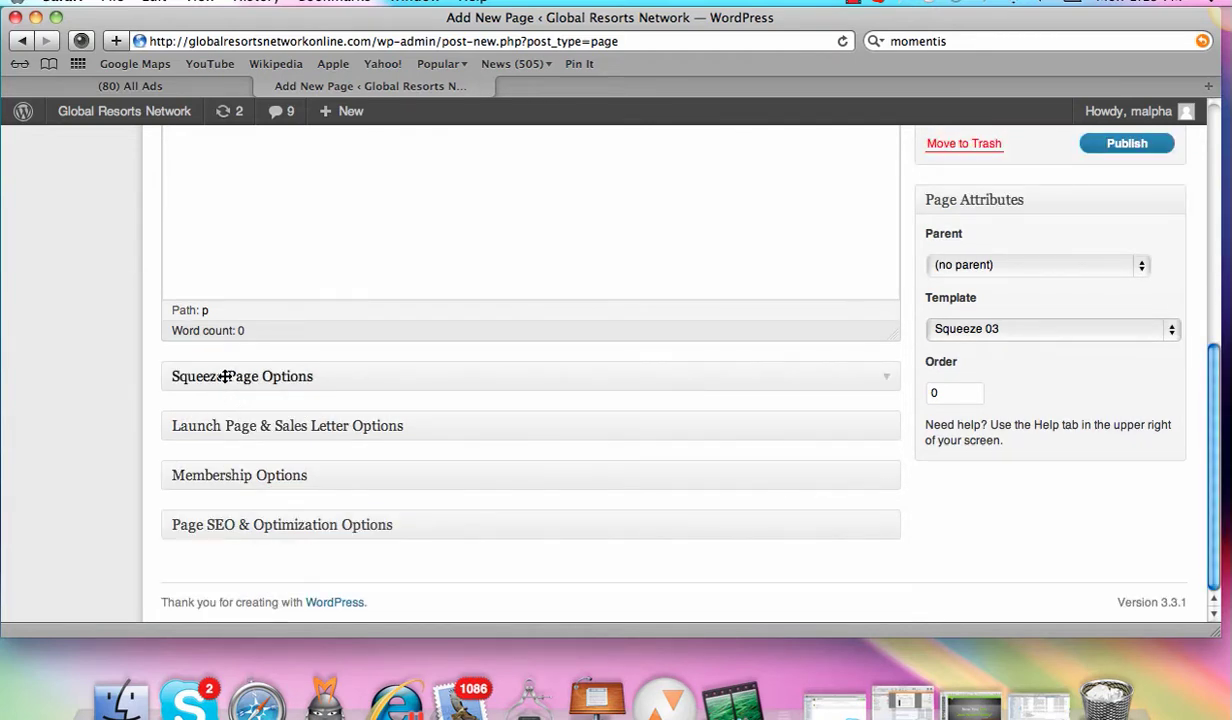
click(305, 376)
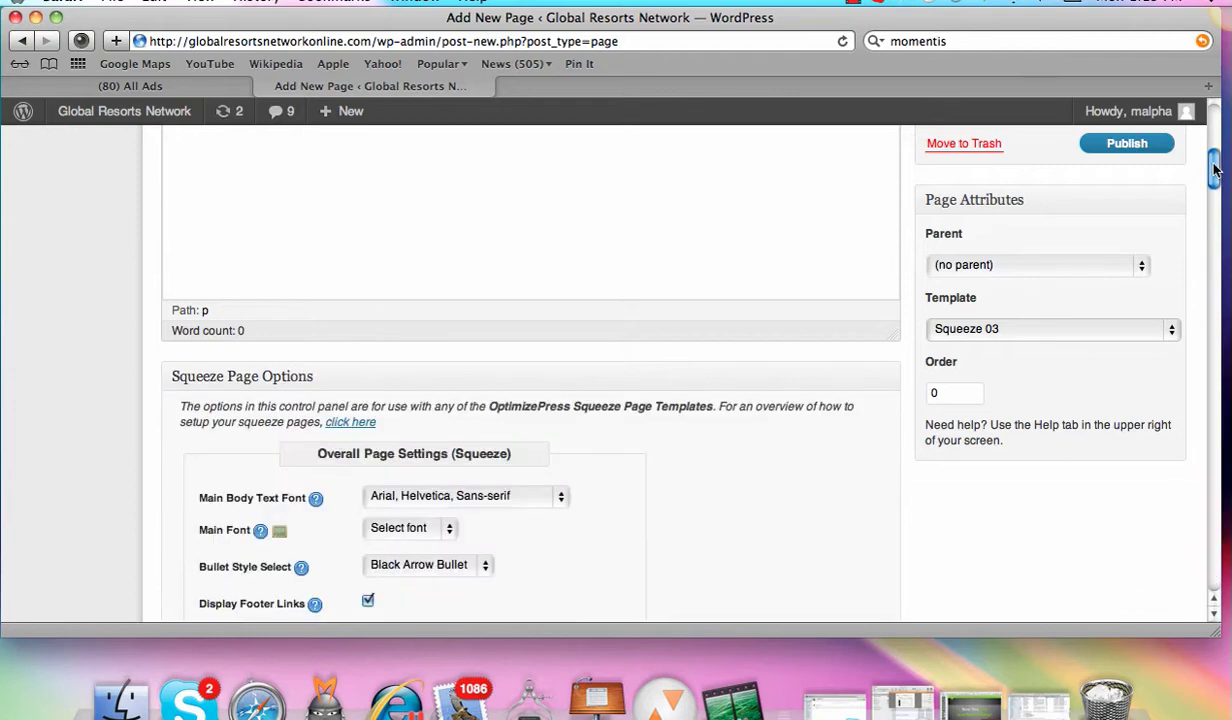
drag(1214, 170, 1208, 128)
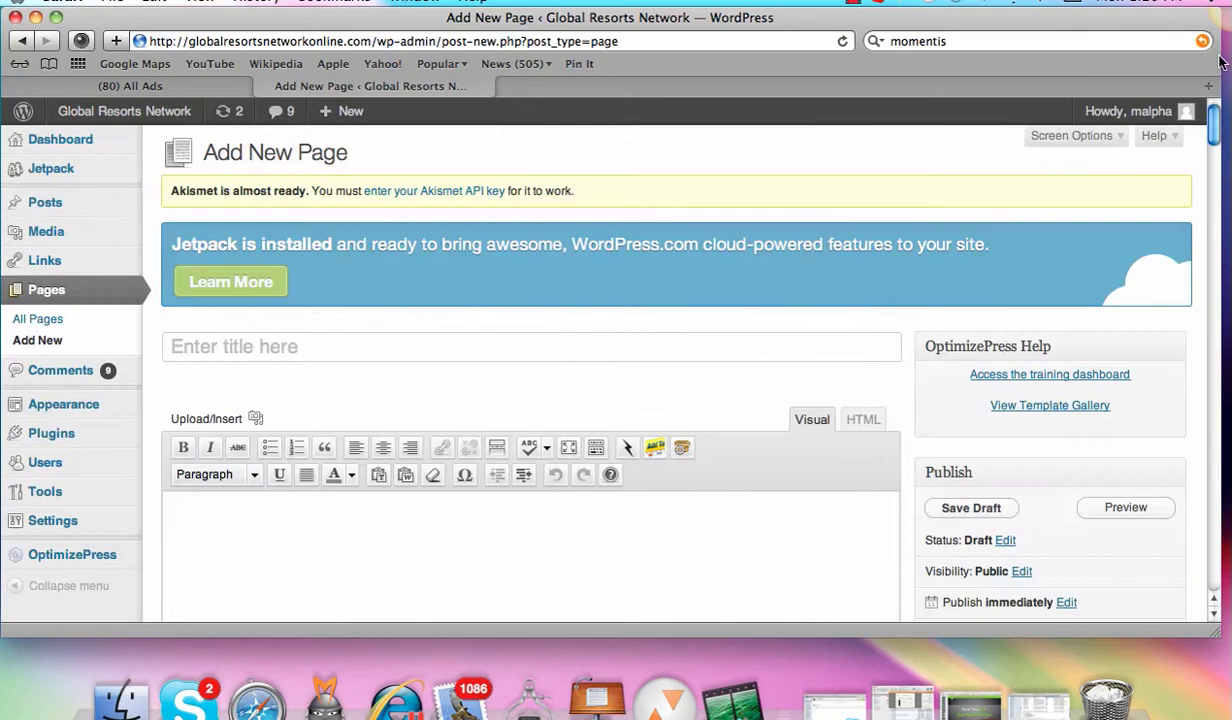
Step: Go to All Pages and view the live Work From Home page
click(22, 320)
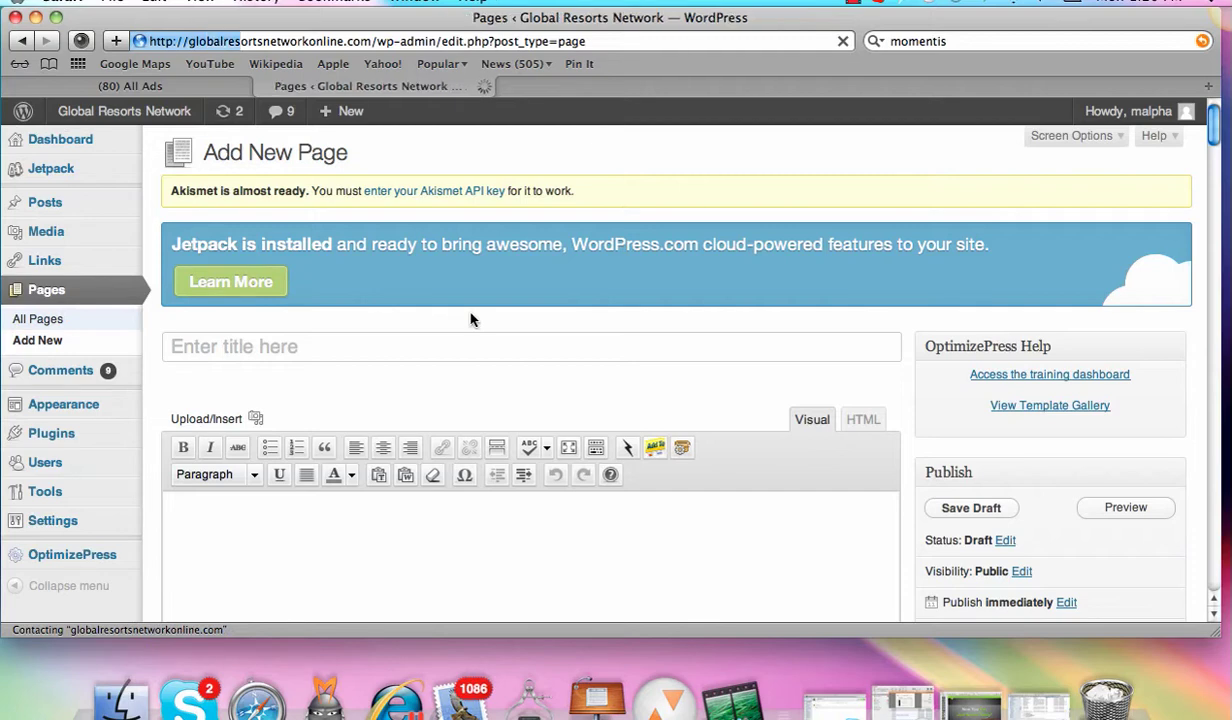
drag(1212, 213, 1228, 490)
scroll(1228, 490, up, 5)
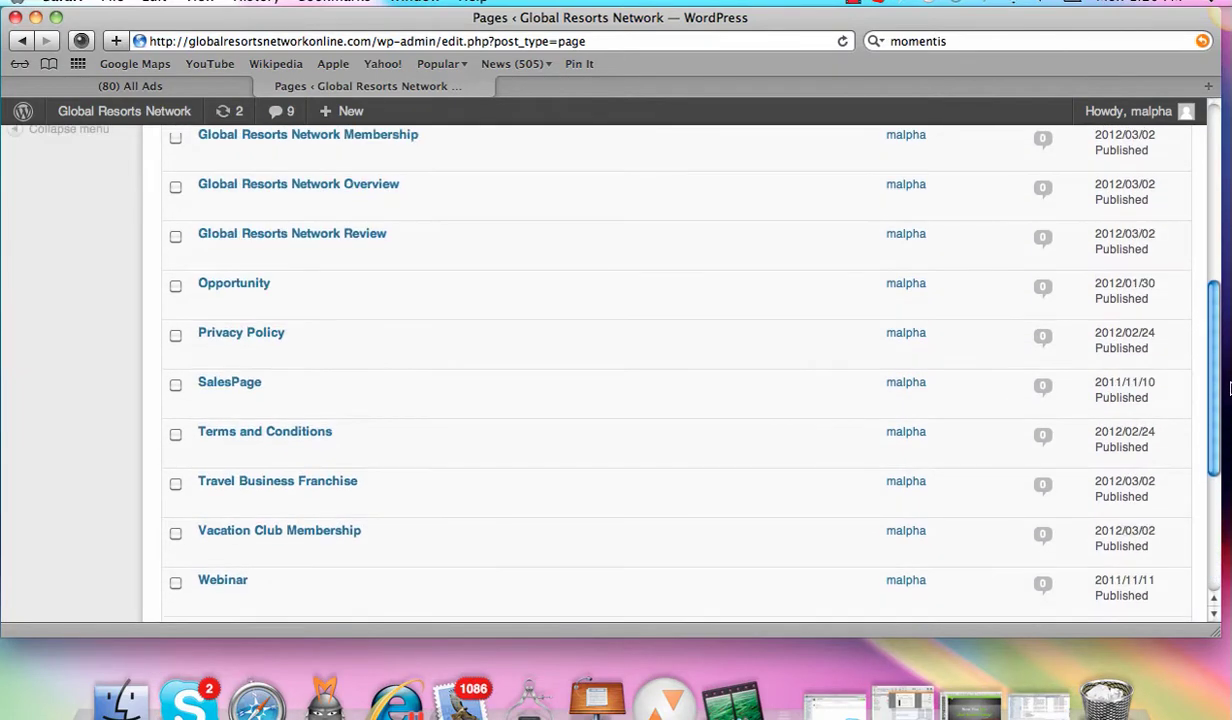
scroll(700, 400, down, 5)
scroll(495, 467, up, 1)
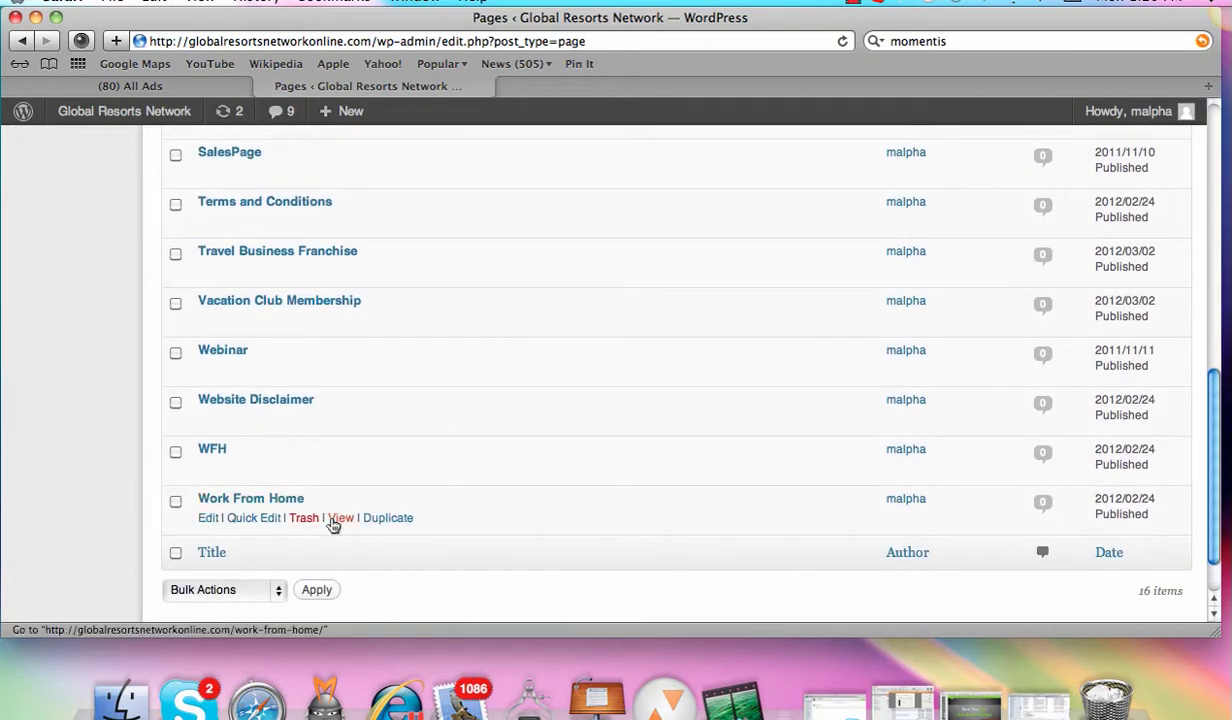
click(340, 517)
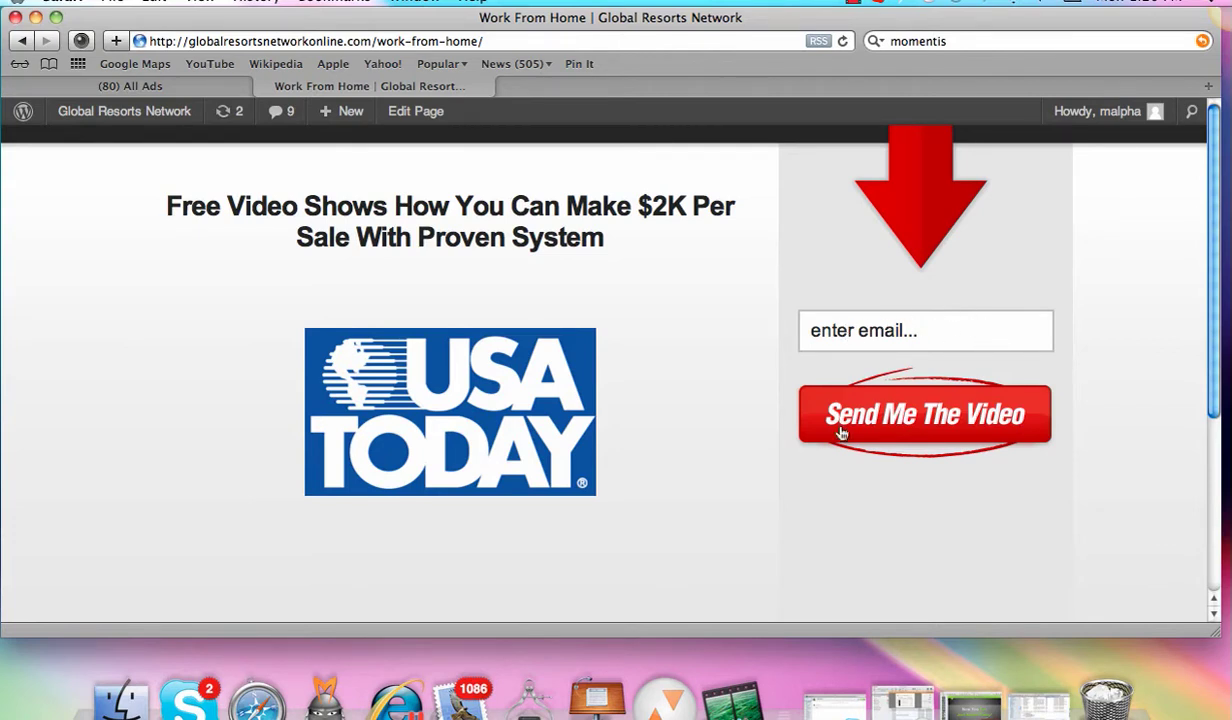
Step: Go back to All Pages and open Work From Home in the page editor
click(22, 41)
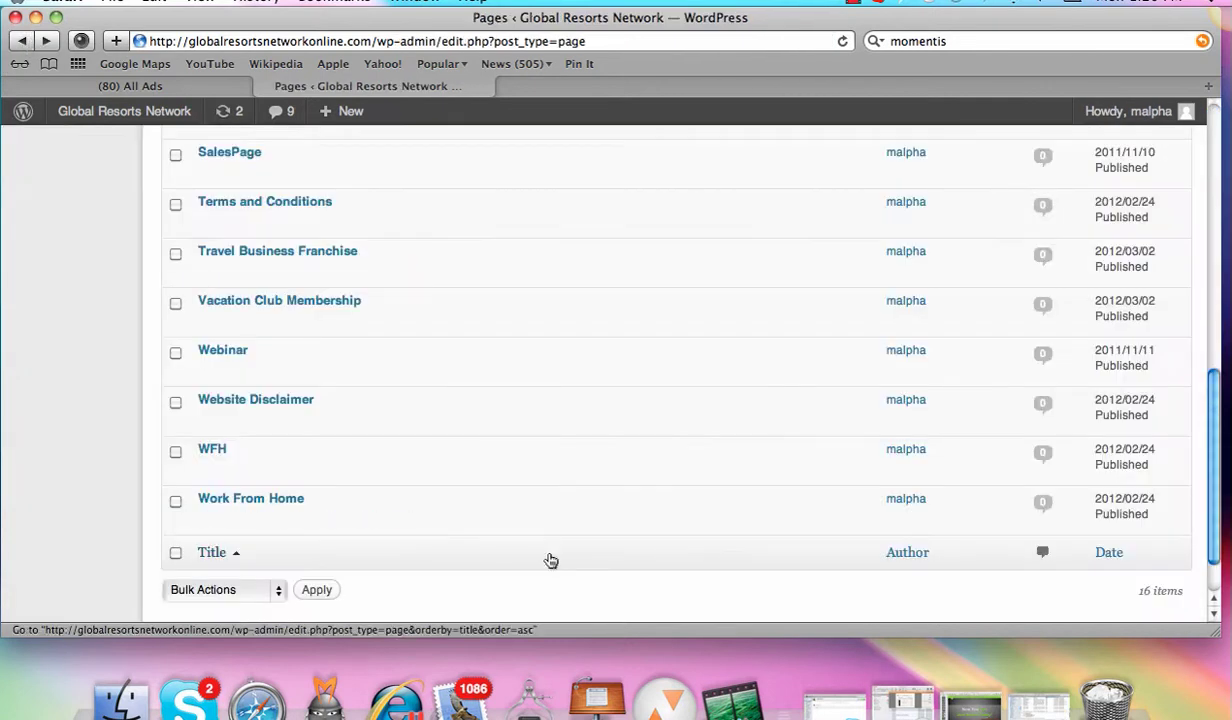
mouse_move(220, 518)
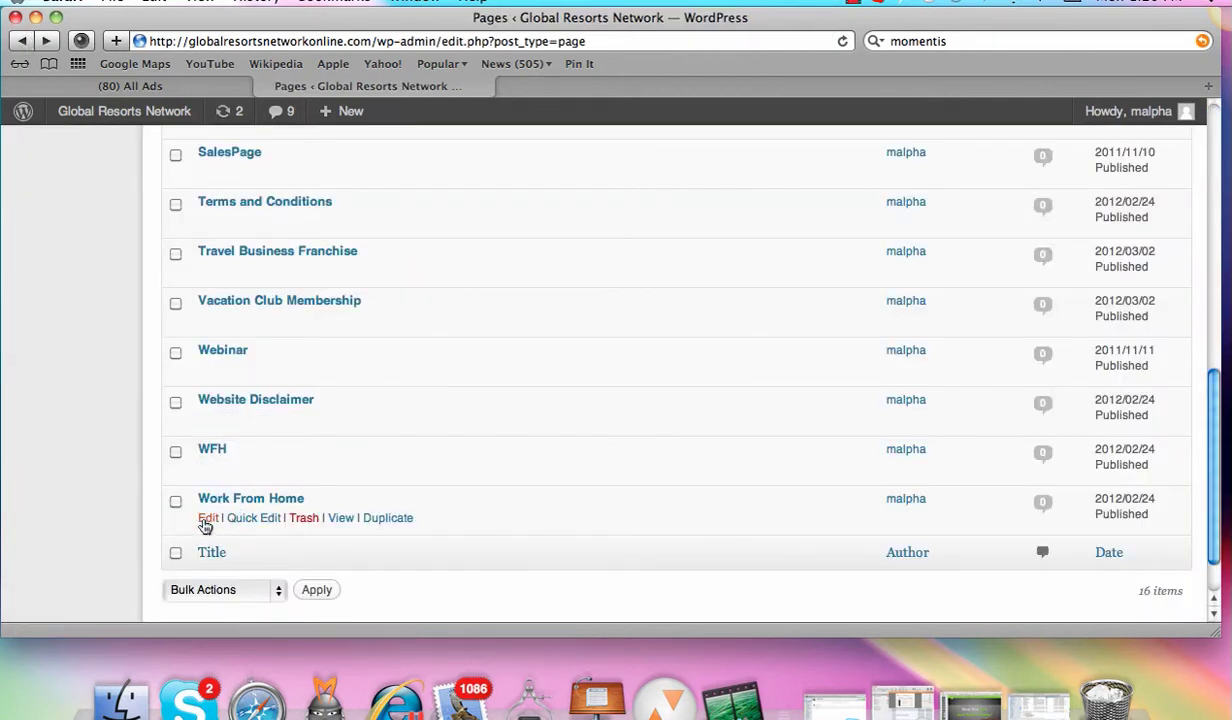
click(207, 519)
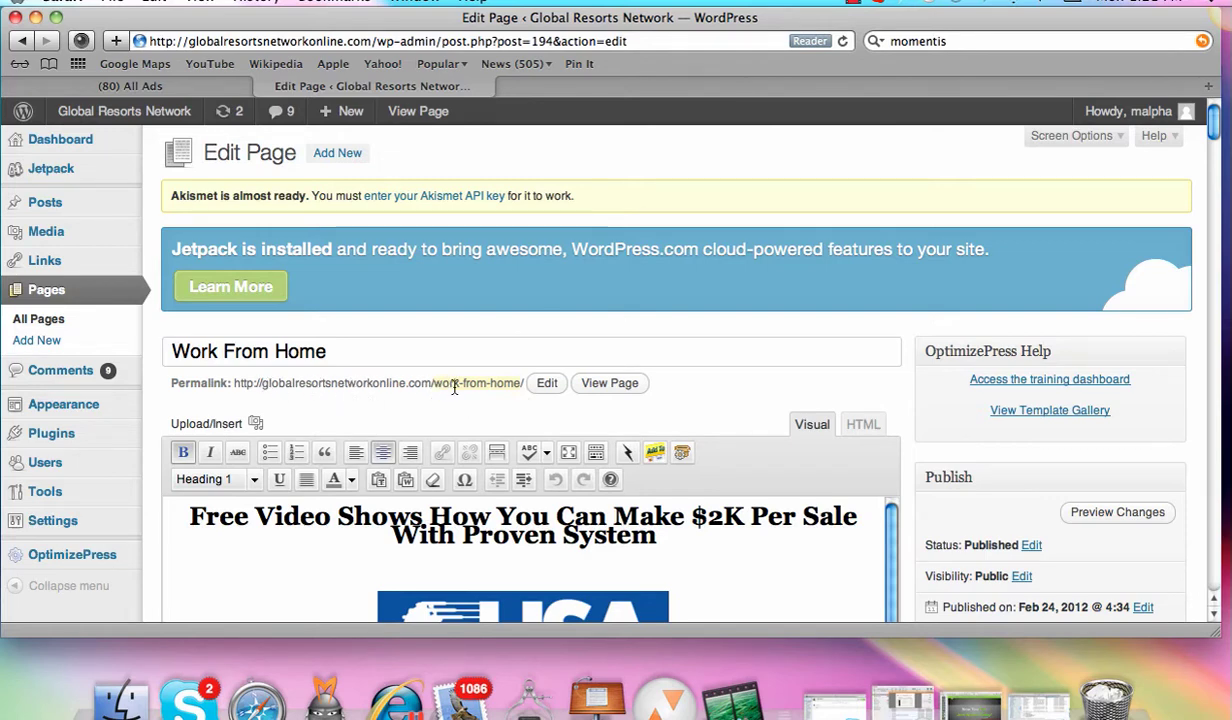
Step: Scroll down to the Opt-in - Autoresponder Code (Squeeze) section showing the AWeber form code
drag(1216, 120, 1213, 138)
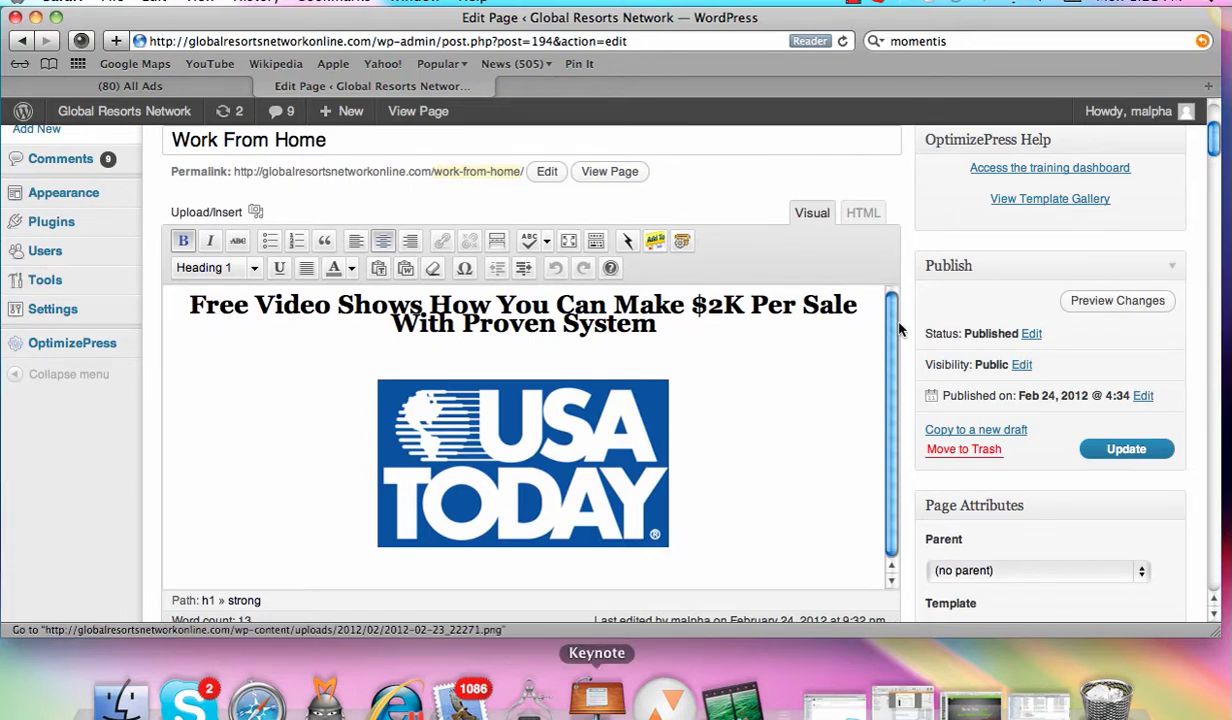
drag(1213, 140, 1203, 371)
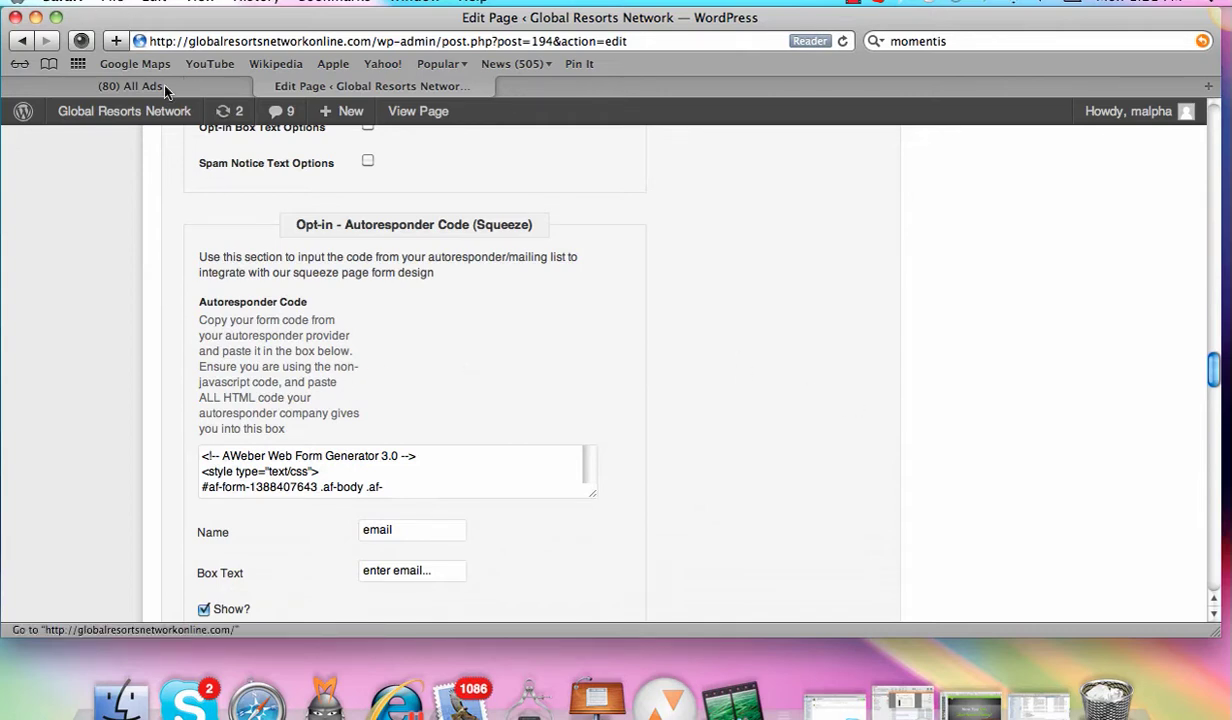
Step: Open a new browser tab and load aweber.com
click(112, 2)
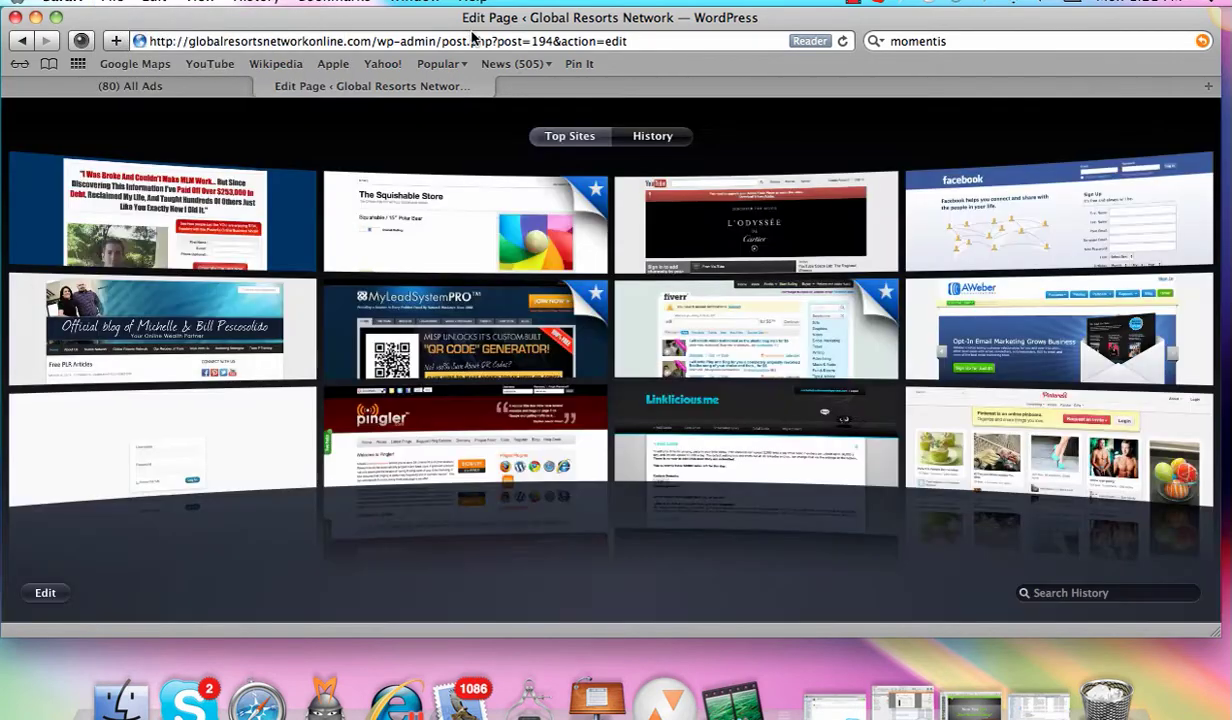
click(118, 34)
text(aweber.com/)
key(Return)
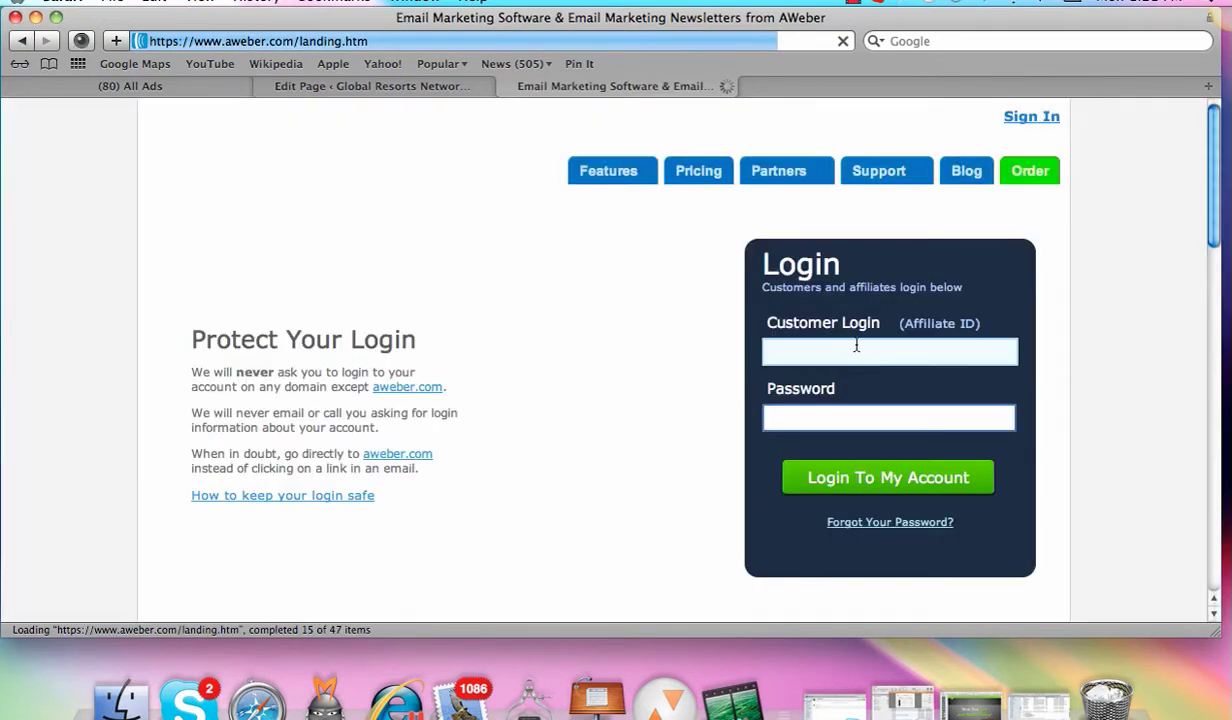
Step: Sign in with the account login and password, re-entering the password after the error
key(Tab)
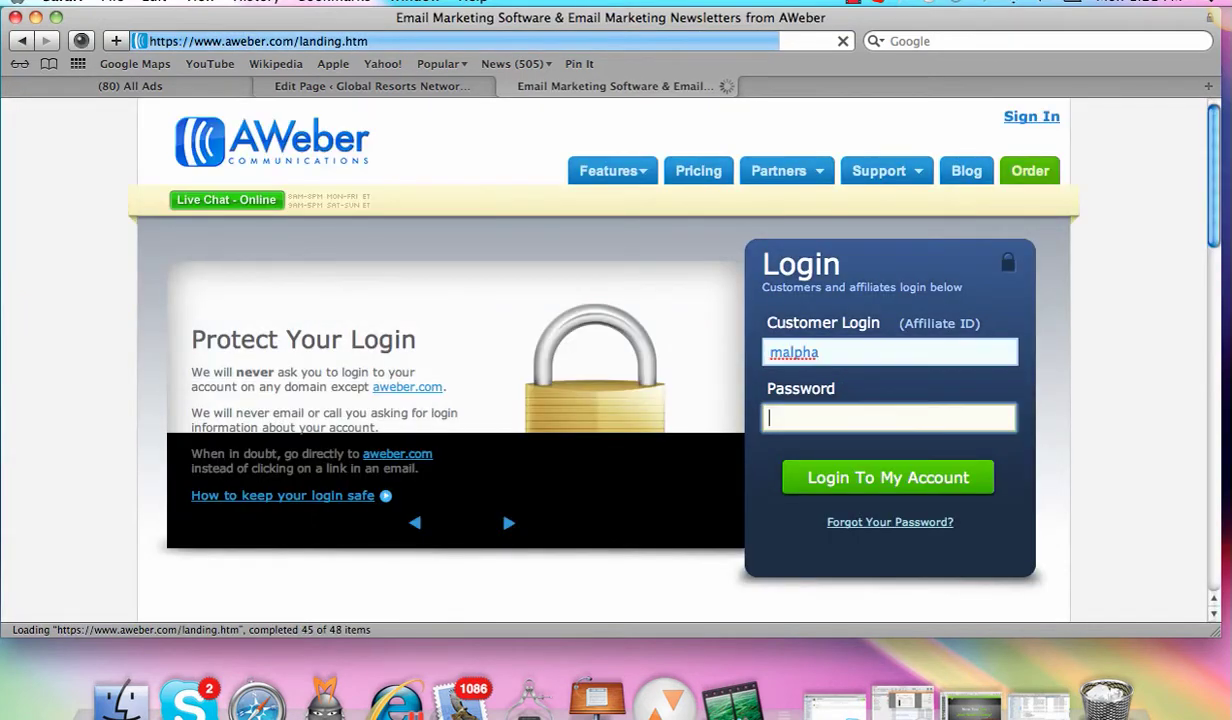
text(••••••••••)
key(Return)
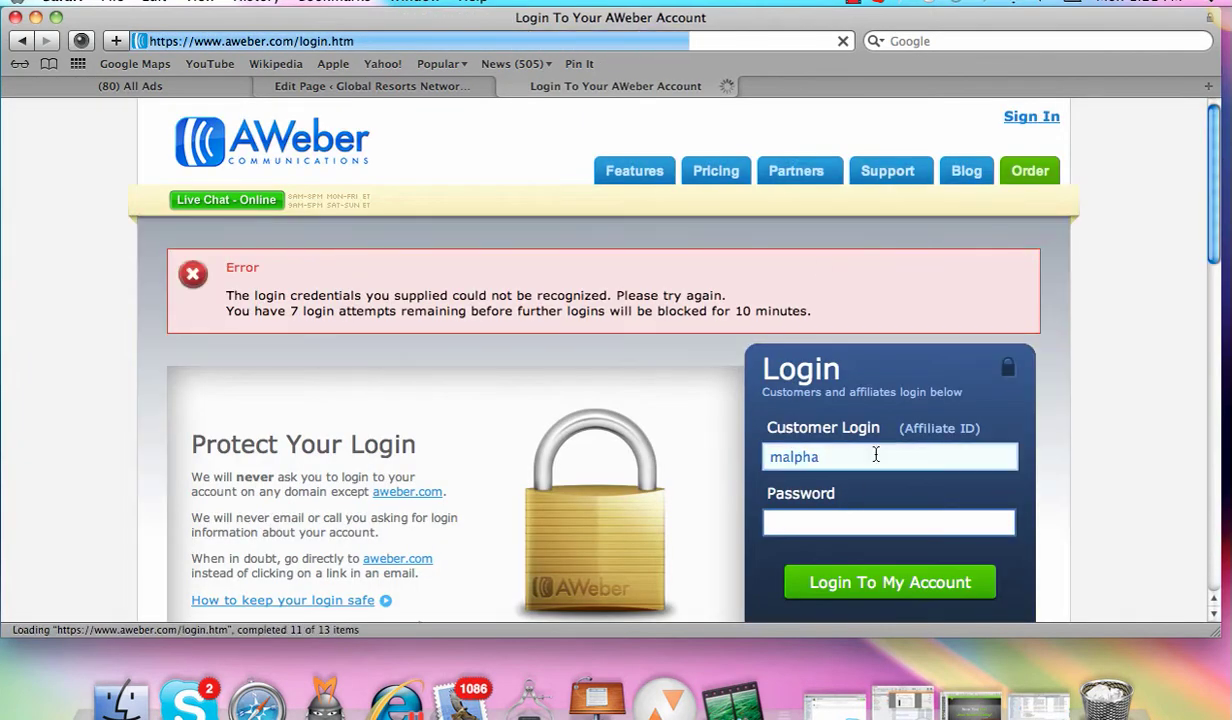
click(848, 526)
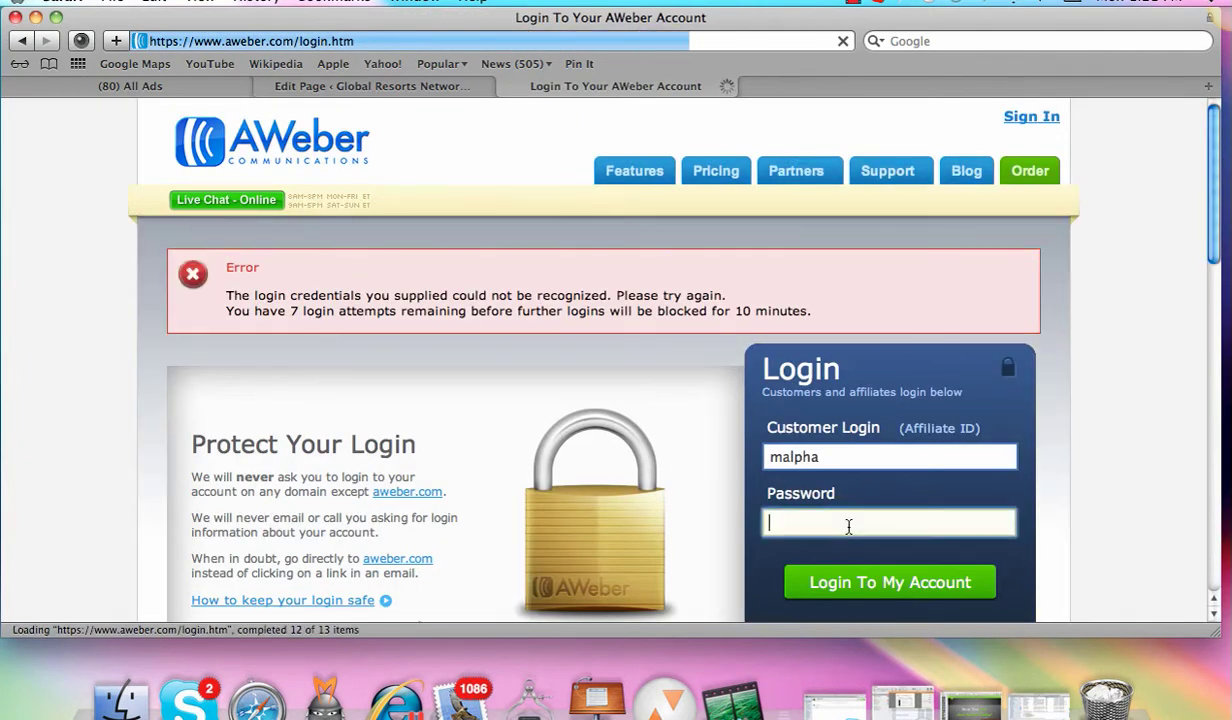
text(••••••••••)
key(Return)
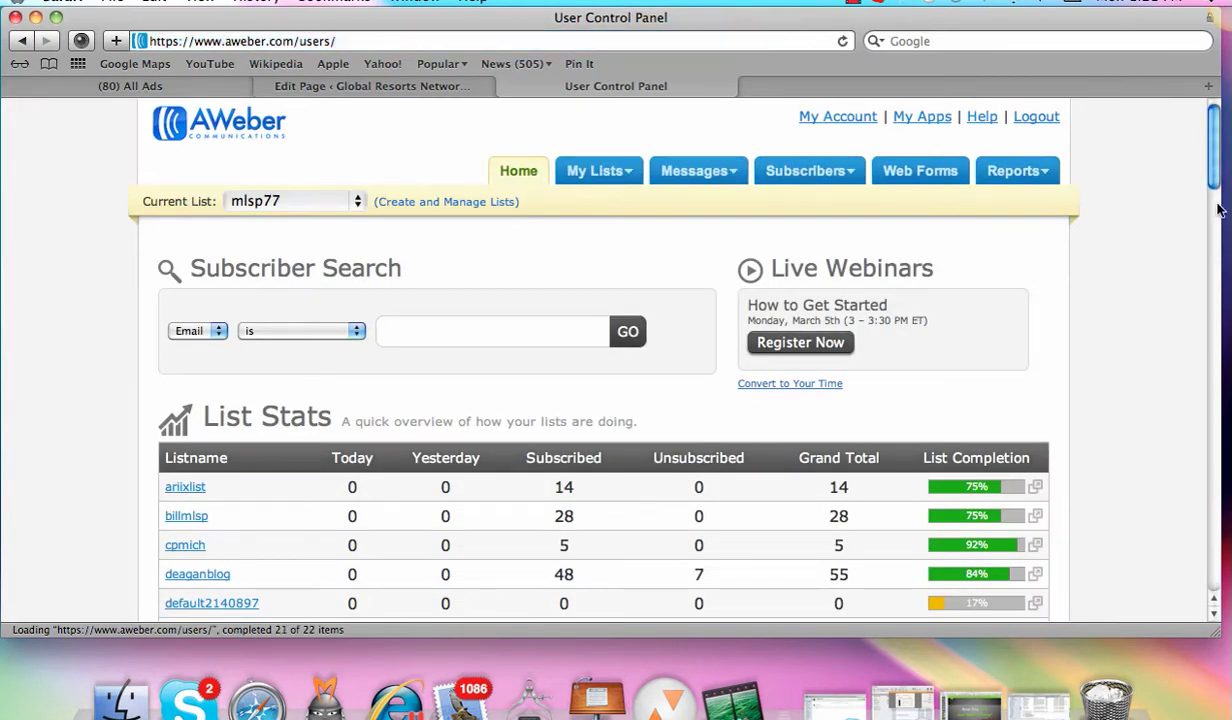
Step: Switch the current list to grnglobal and open its Web Forms overview
click(342, 196)
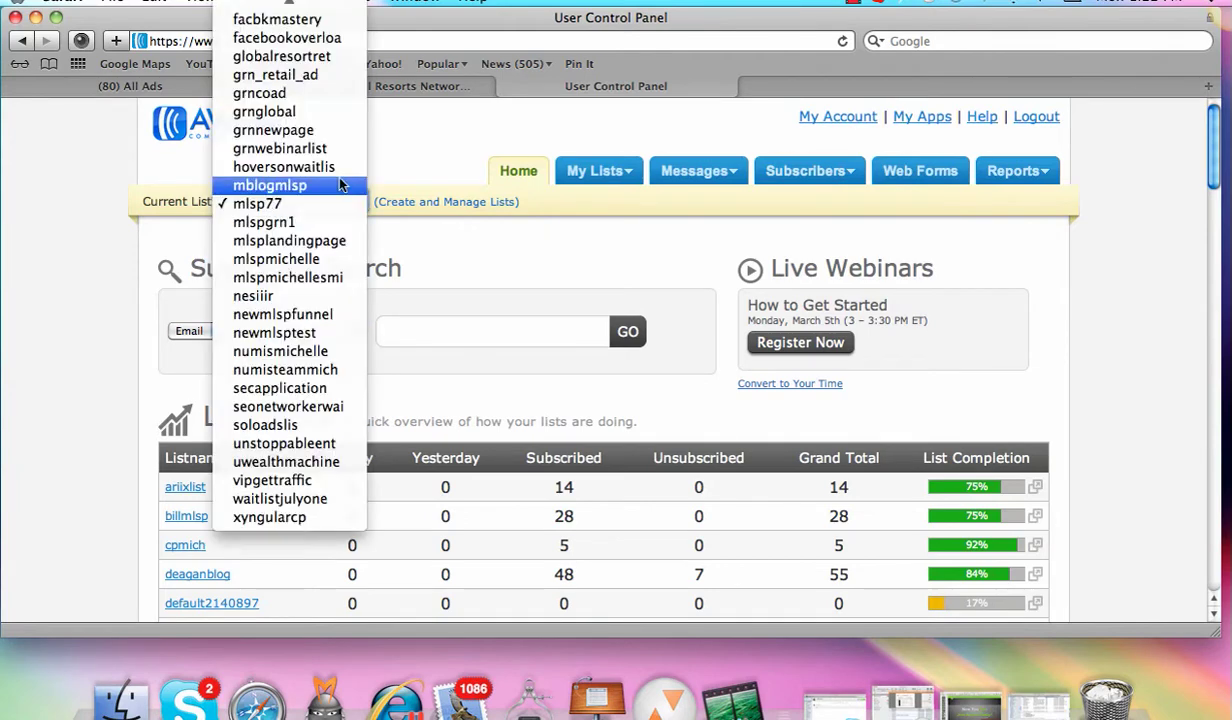
click(264, 112)
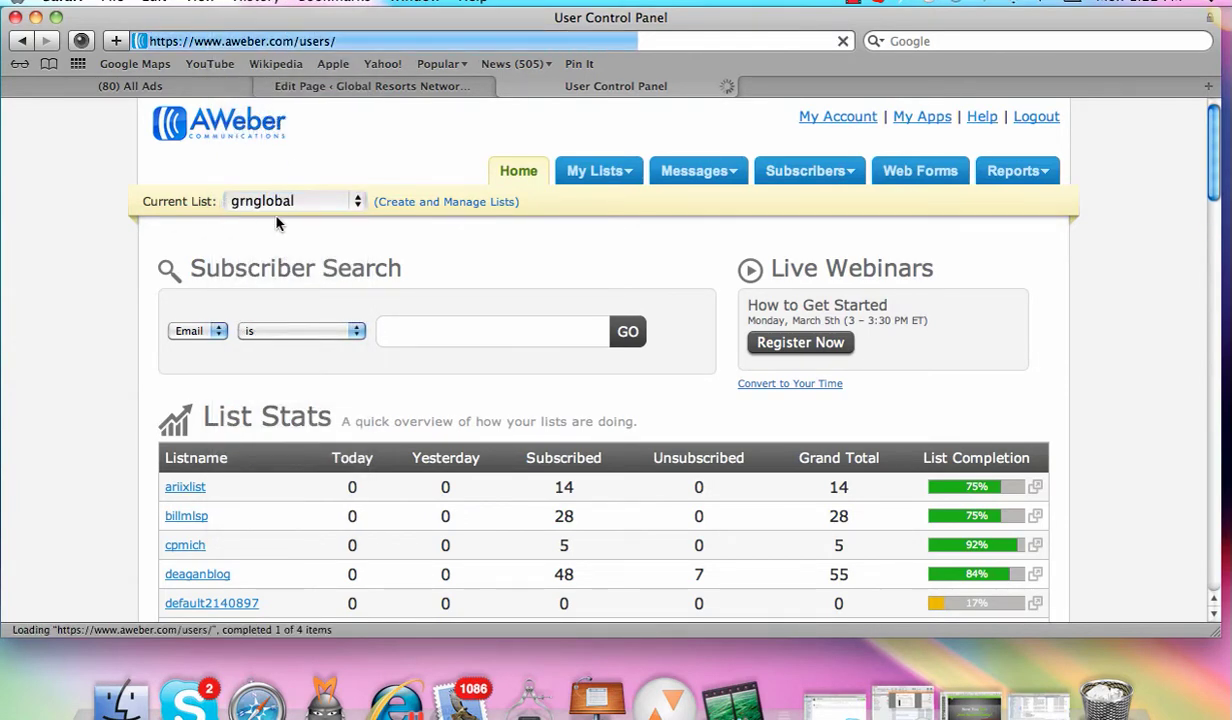
click(932, 178)
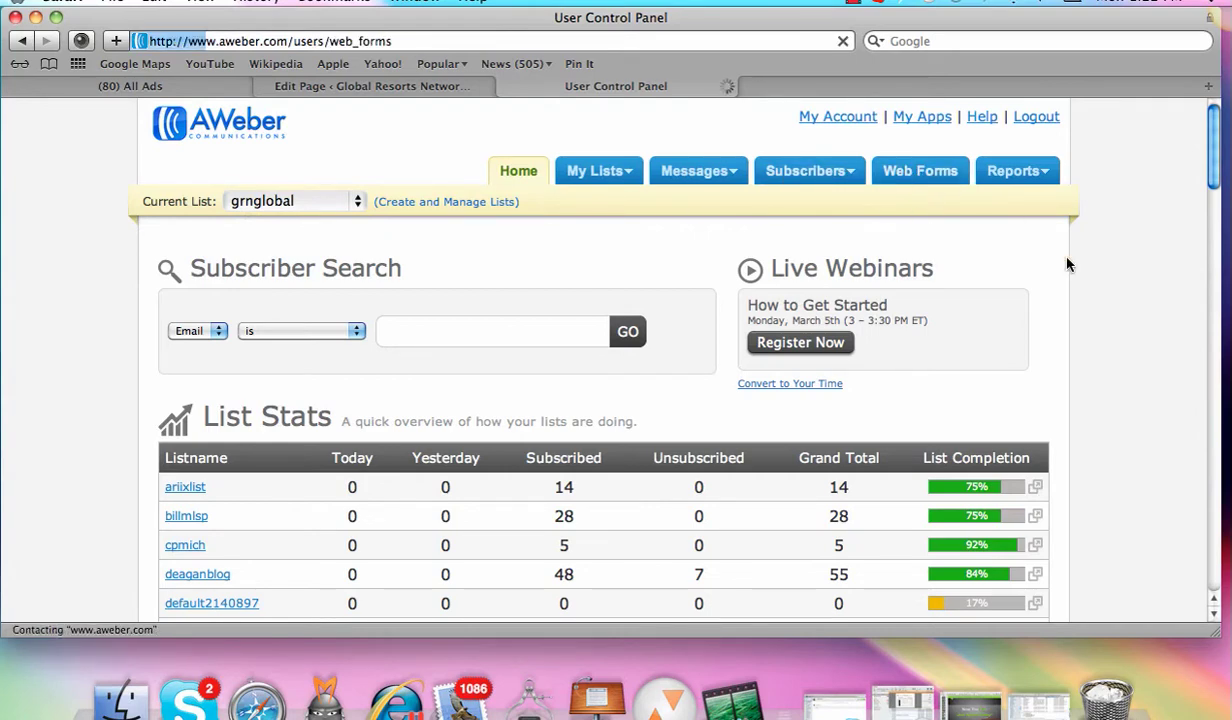
scroll(1170, 150, down, 10)
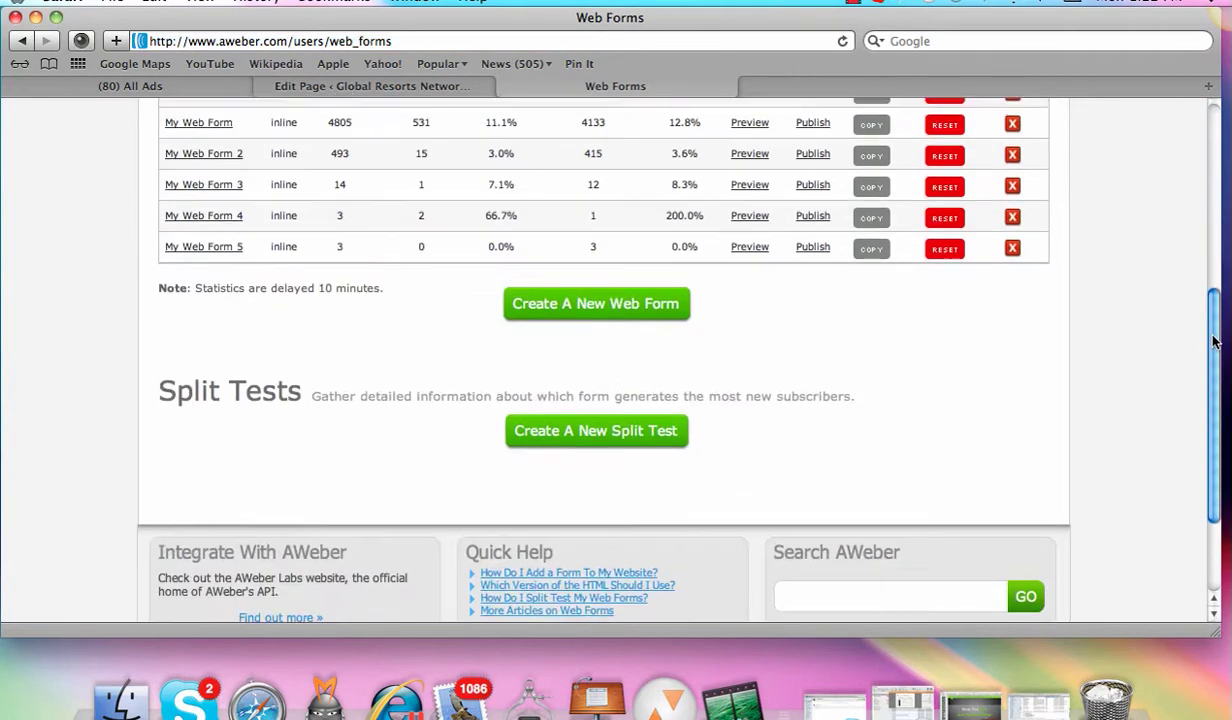
scroll(1170, 150, up, 4)
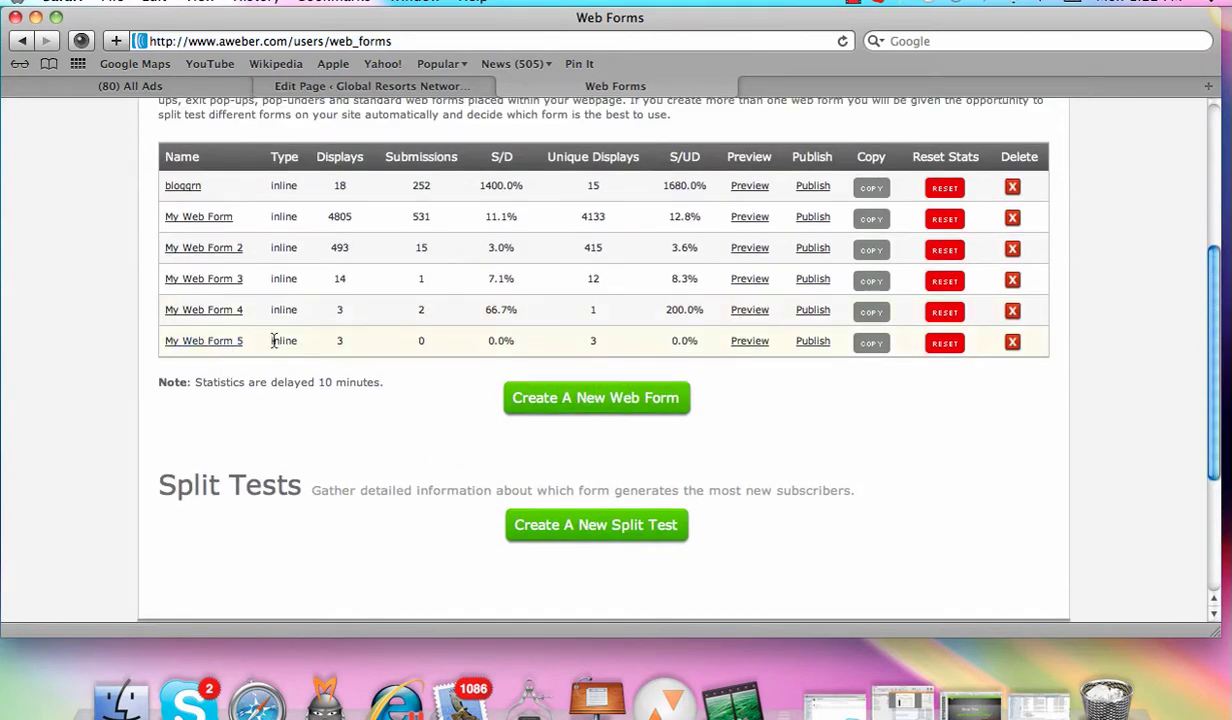
Step: Open My Web Form 5 and move to its Settings step
click(206, 340)
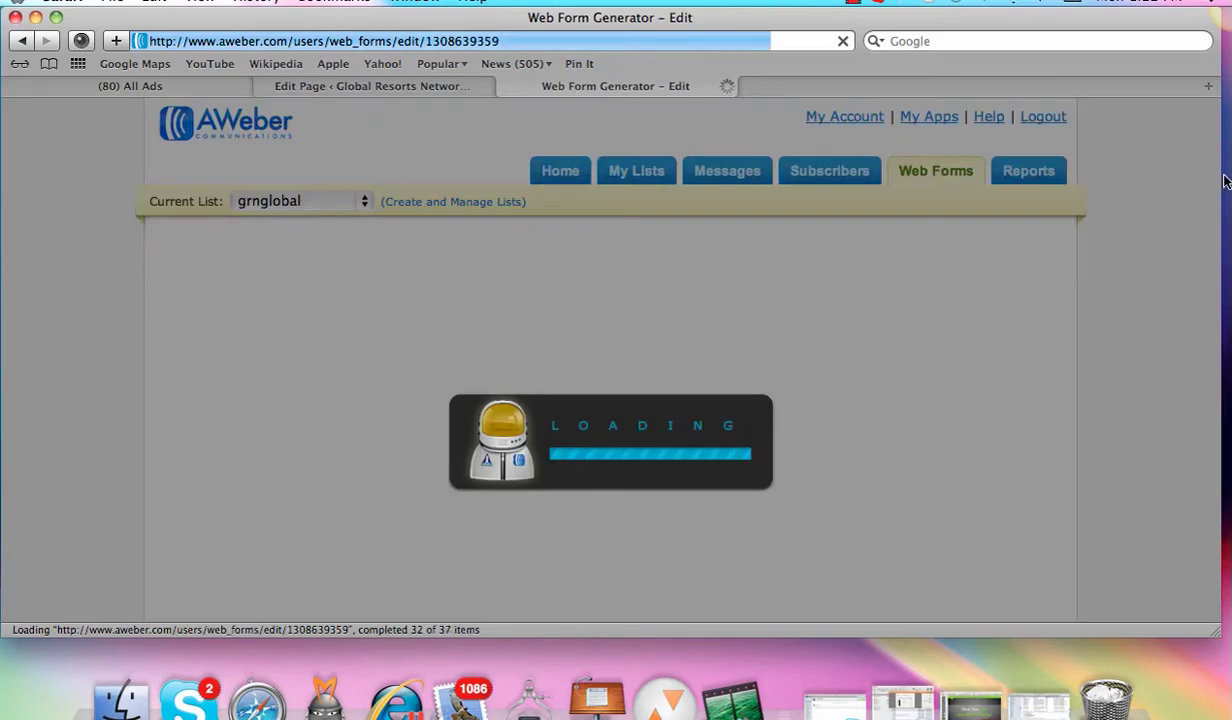
scroll(1215, 200, down, 5)
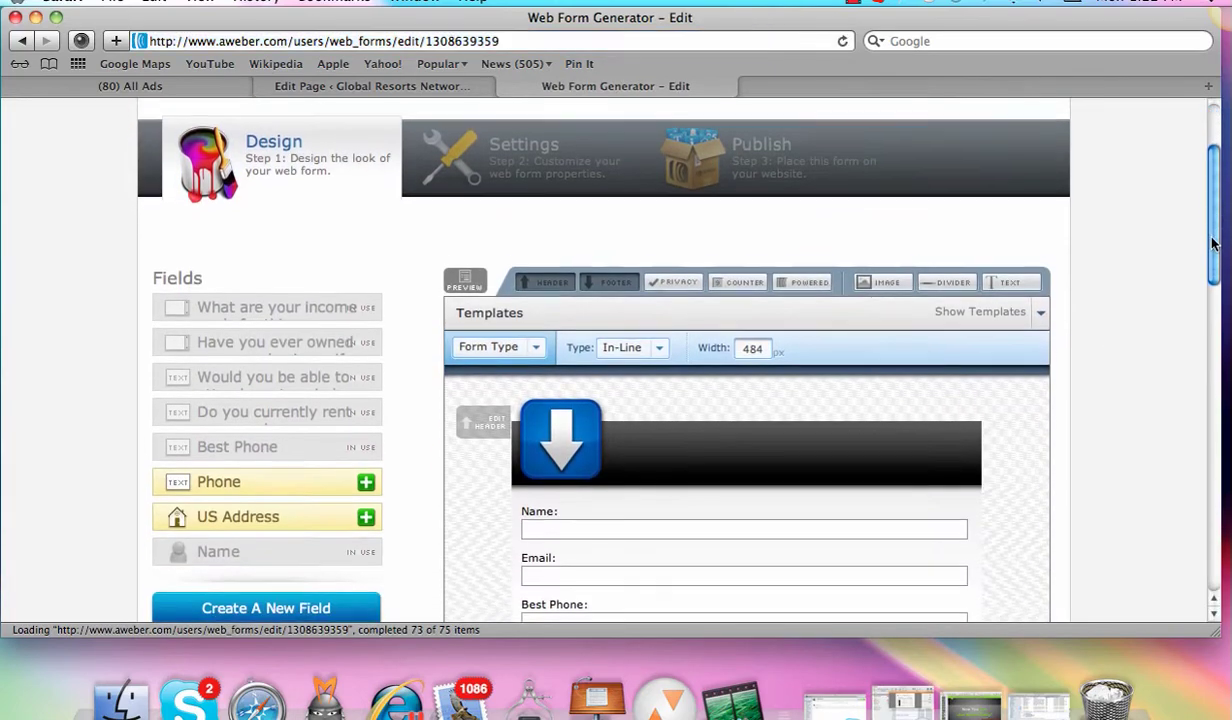
scroll(1215, 222, down, 1)
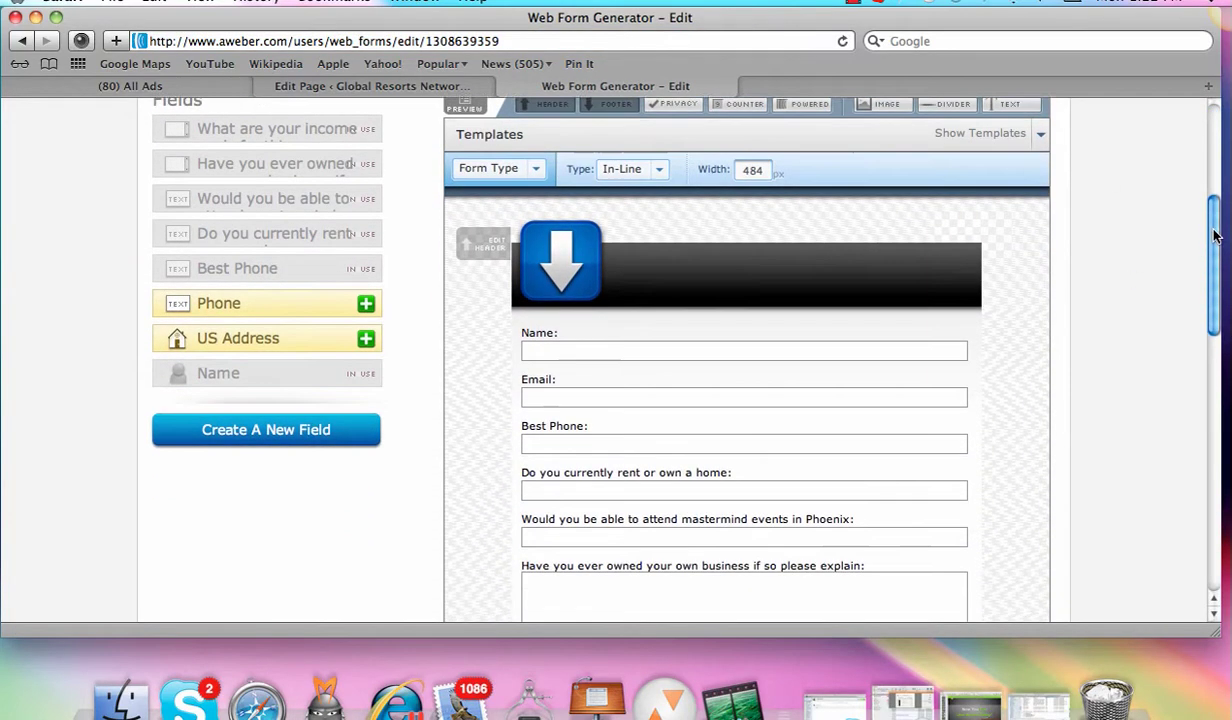
scroll(1215, 220, up, 5)
scroll(1204, 250, down, 8)
scroll(1195, 230, down, 3)
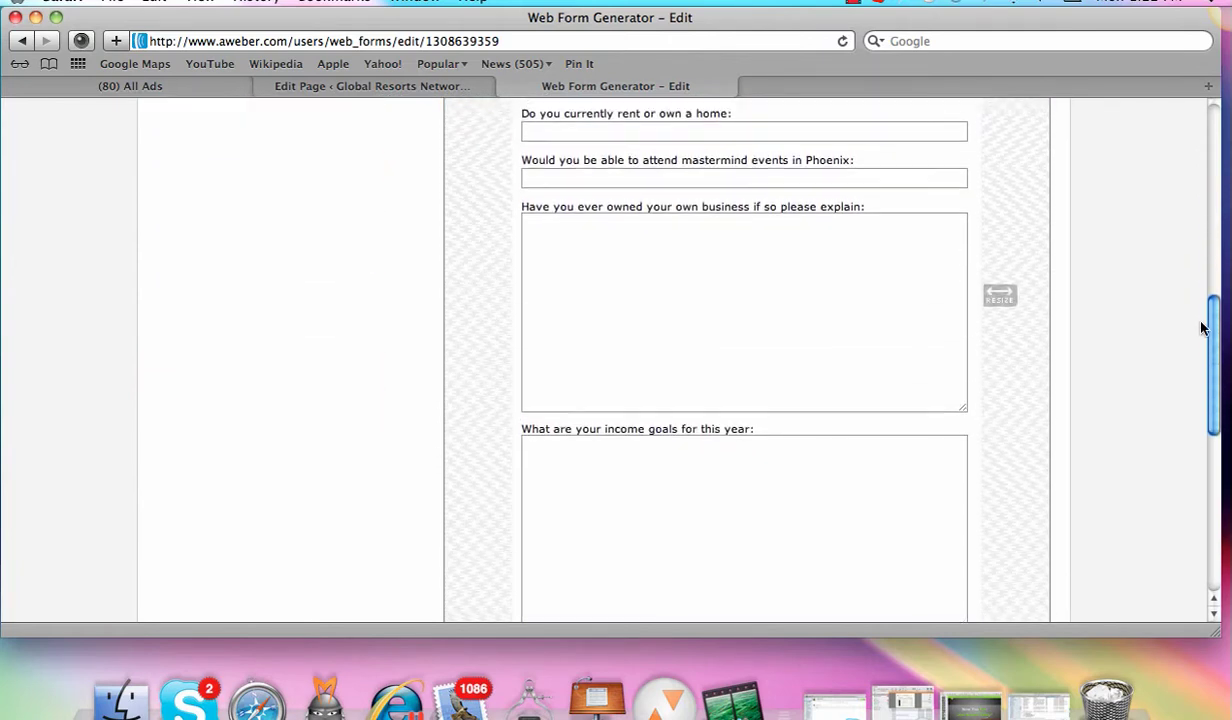
scroll(1174, 157, up, 10)
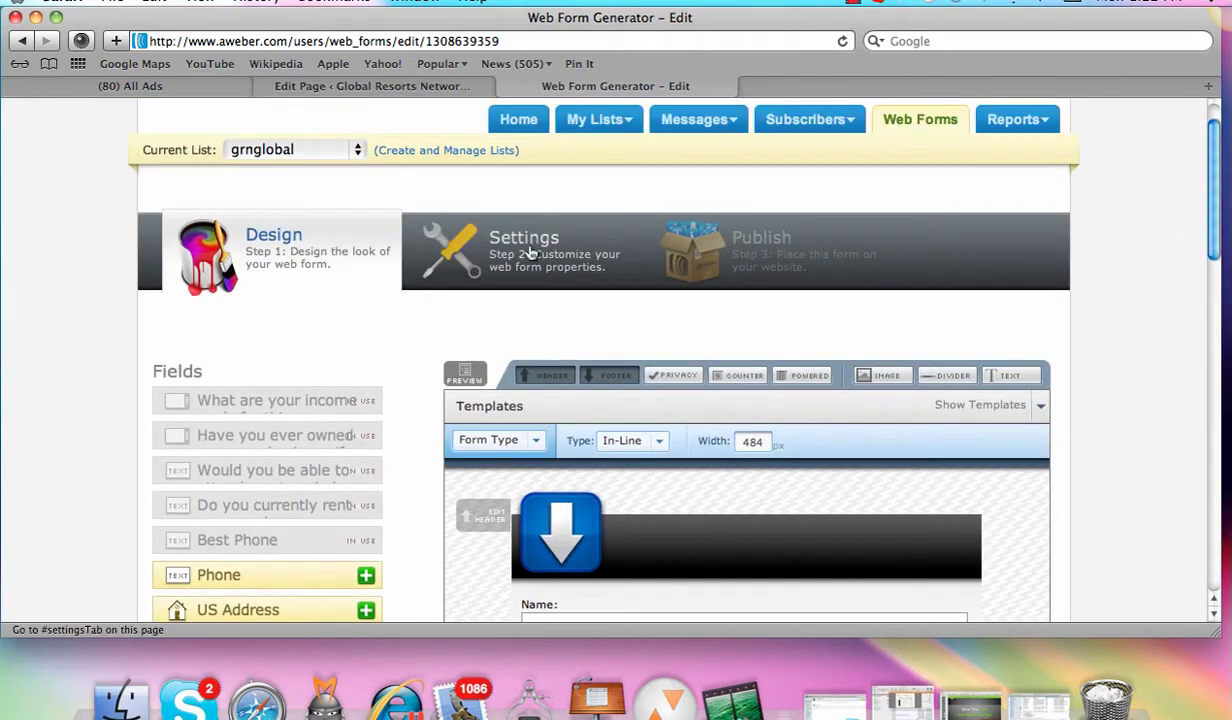
click(531, 252)
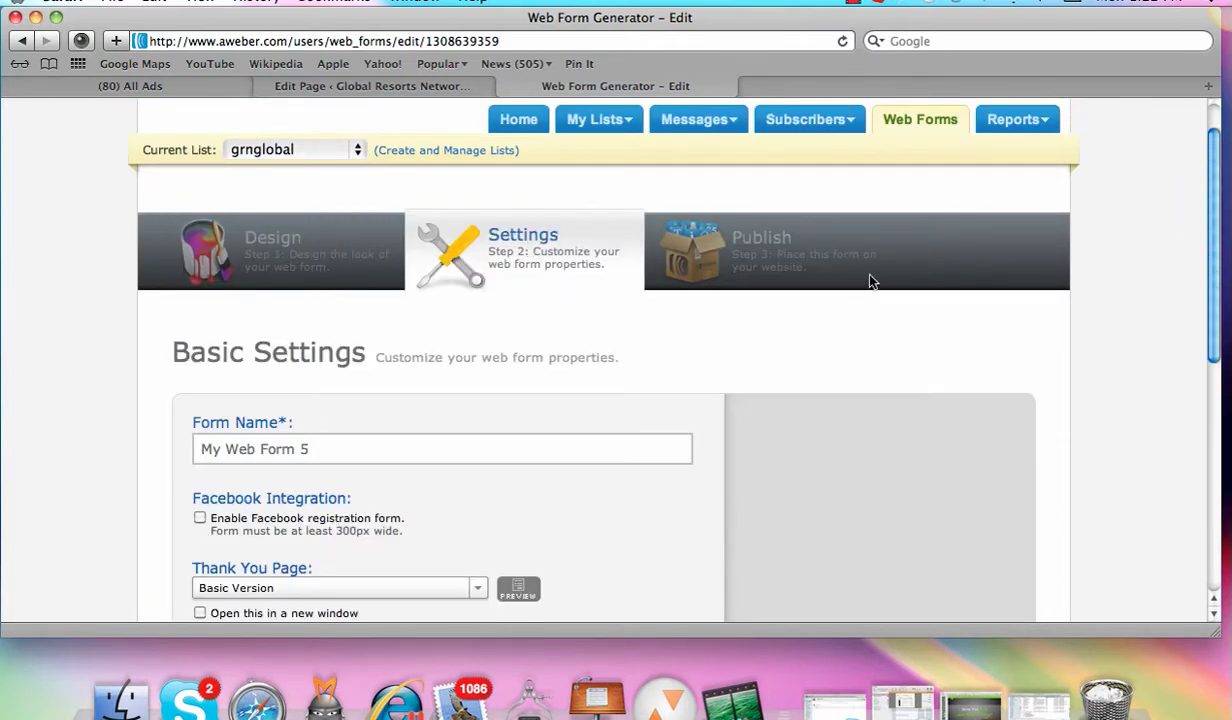
drag(1212, 200, 1215, 290)
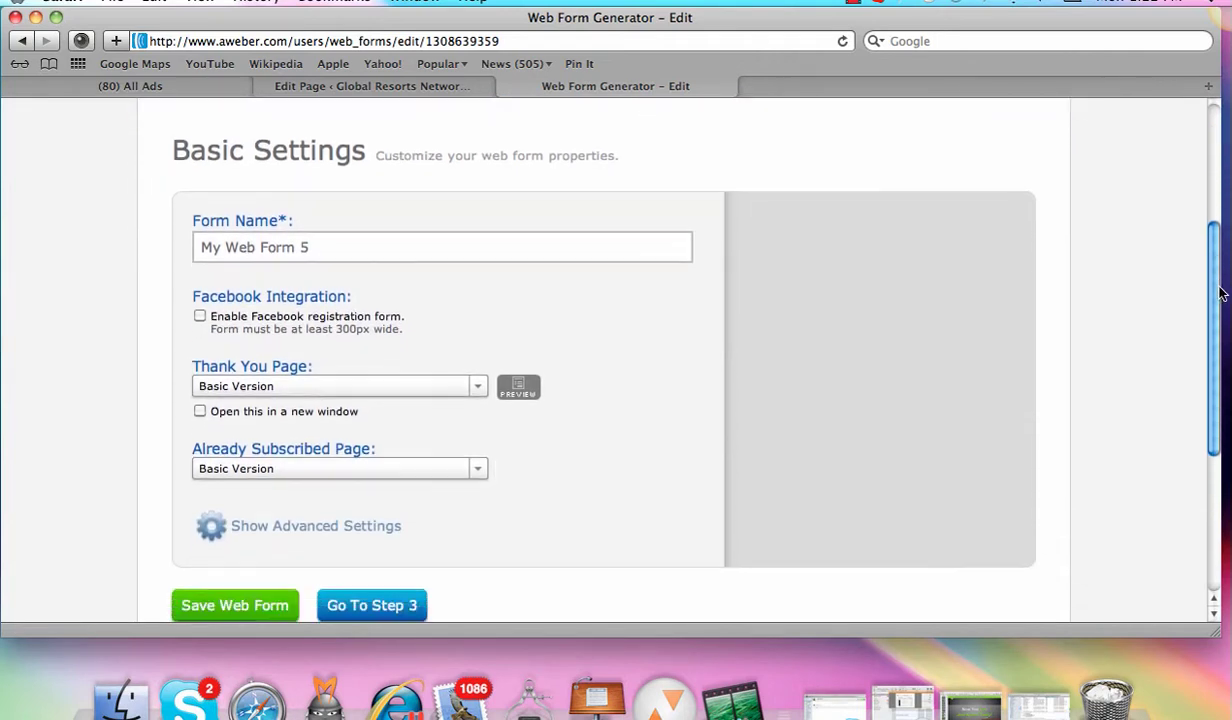
Step: Try a custom thank-you page using the WordPress page permalink, then revert to Basic Version
click(200, 420)
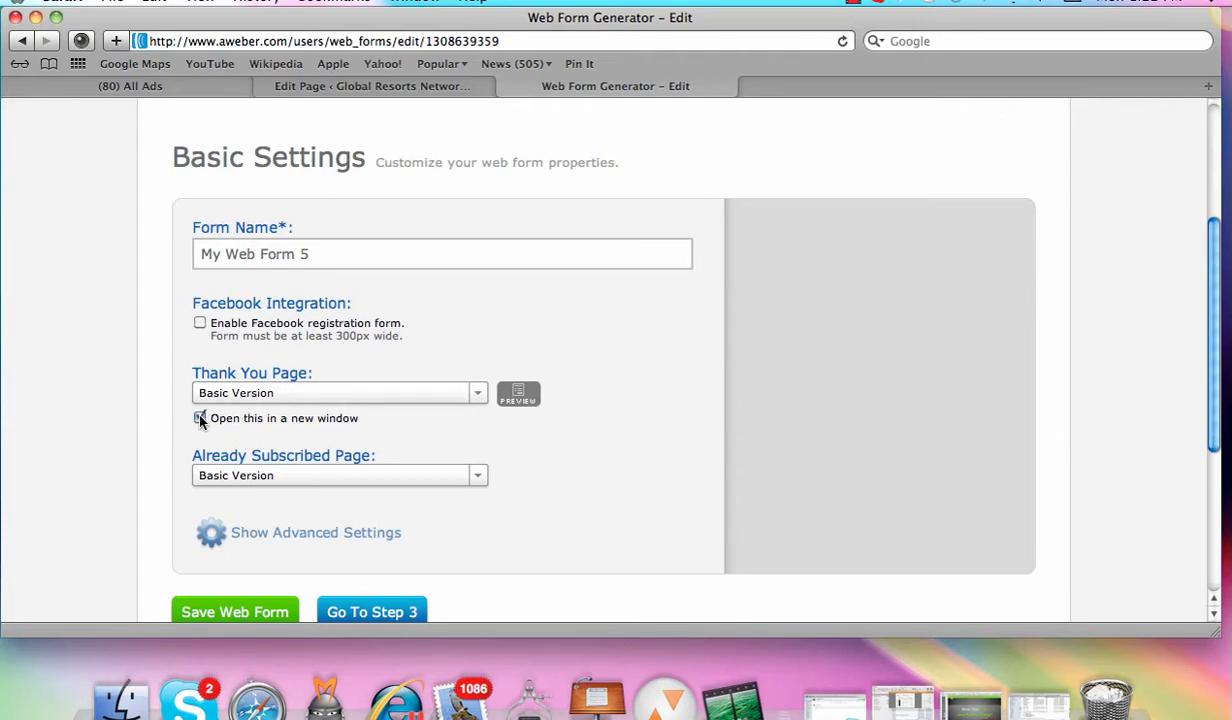
click(418, 393)
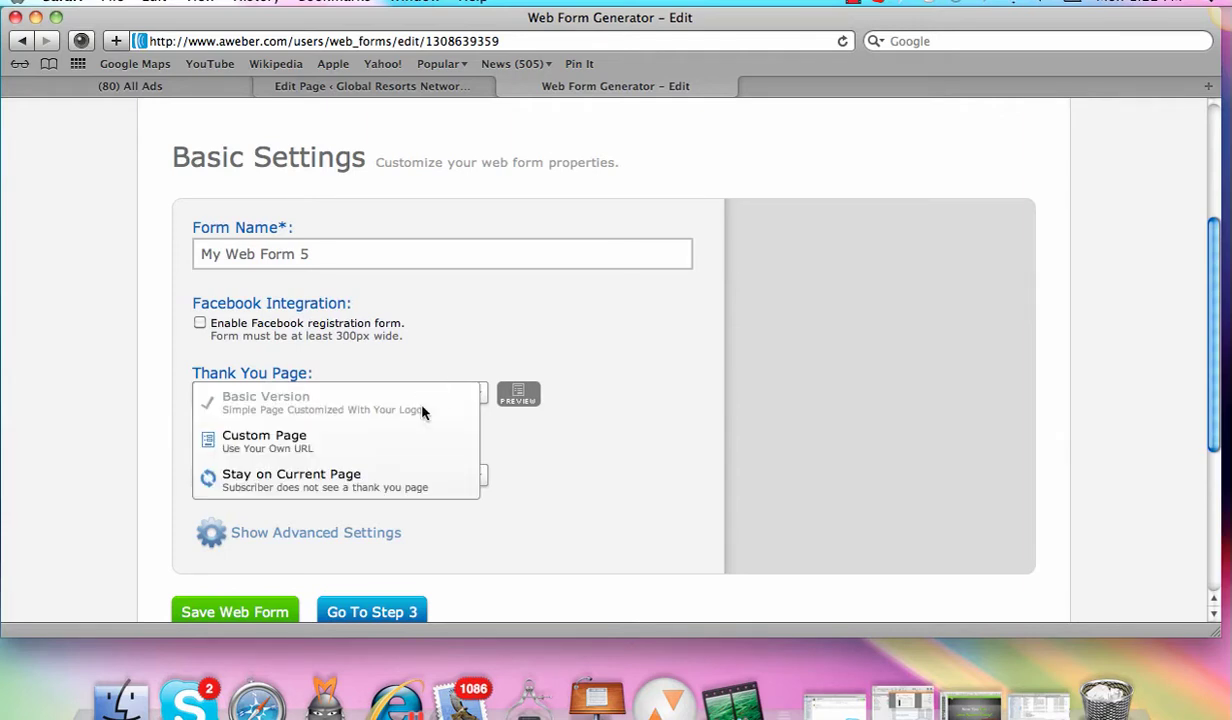
click(399, 439)
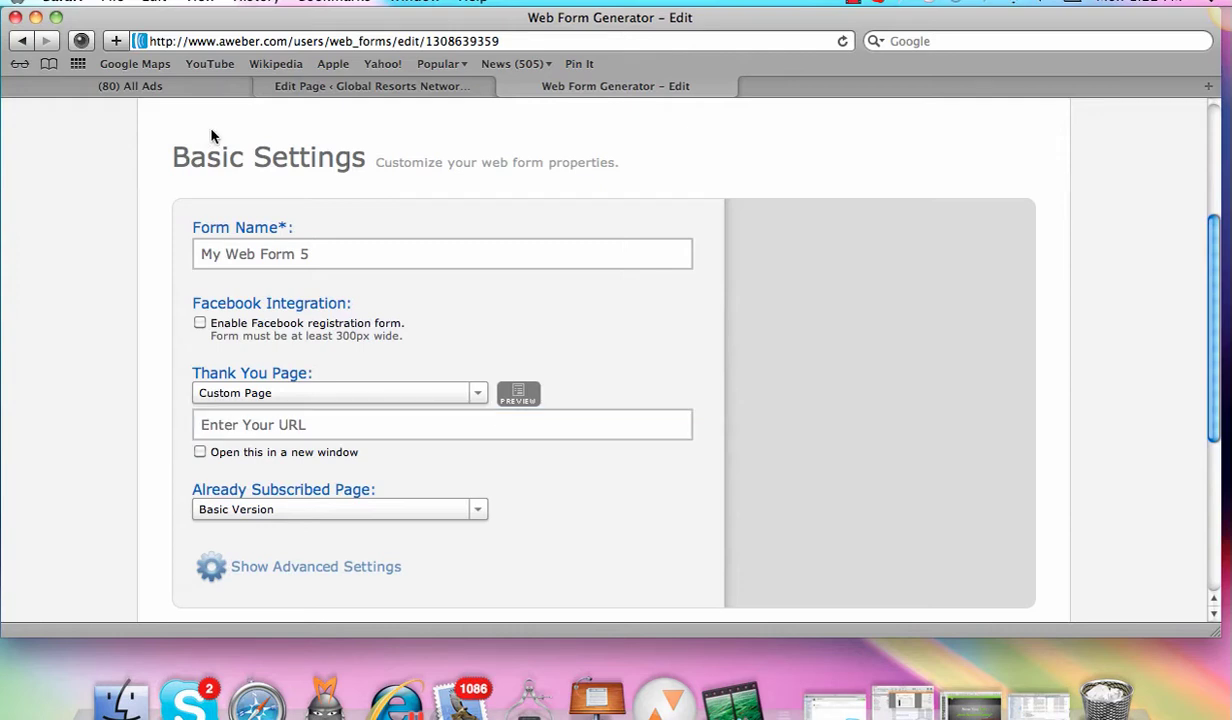
click(372, 86)
drag(1211, 362, 1210, 130)
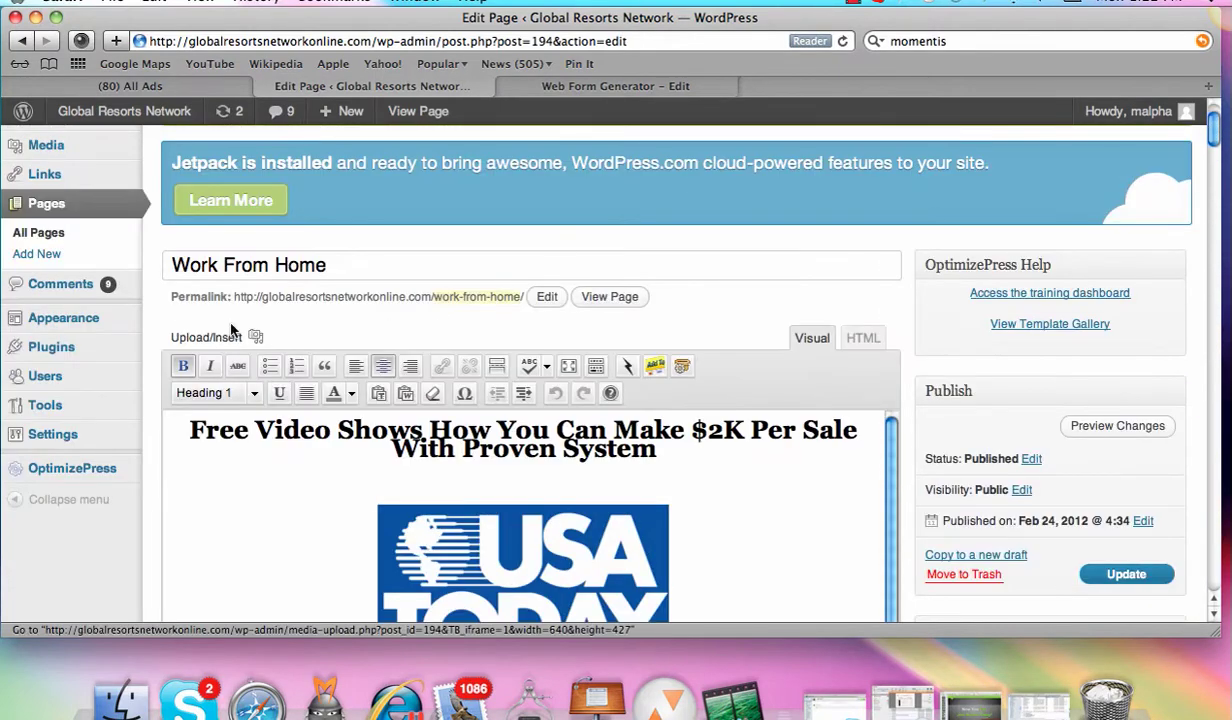
drag(231, 296, 525, 296)
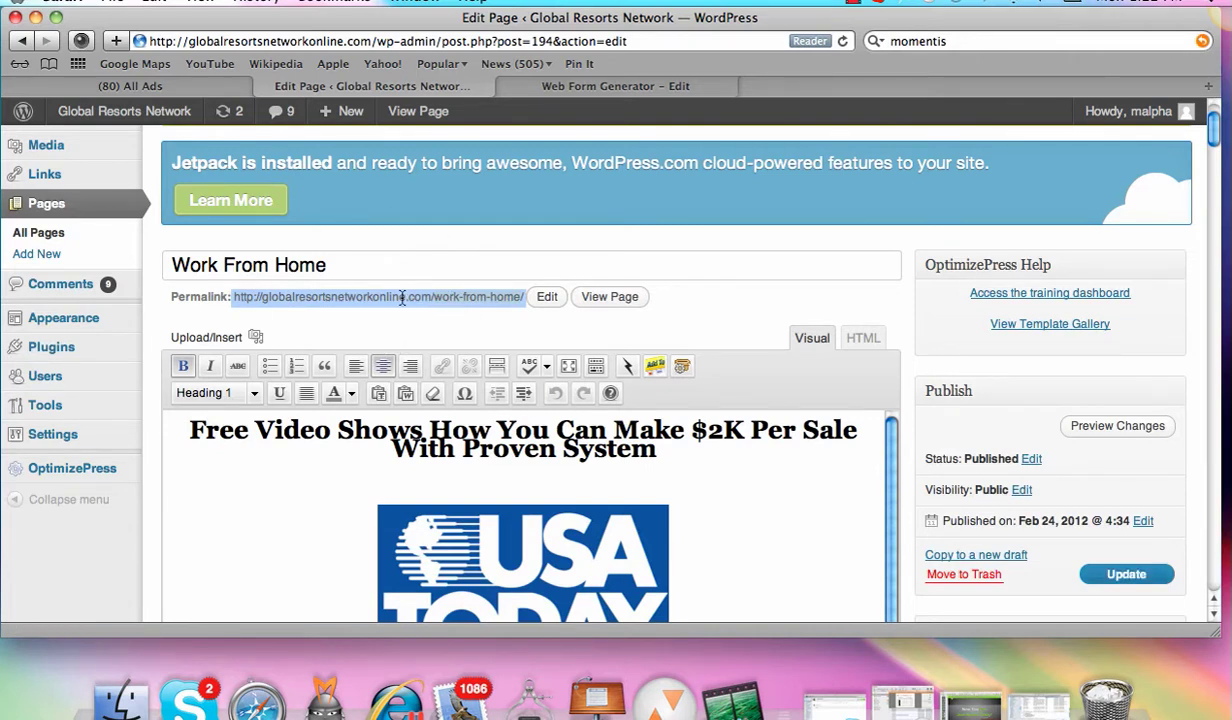
click(618, 85)
click(295, 428)
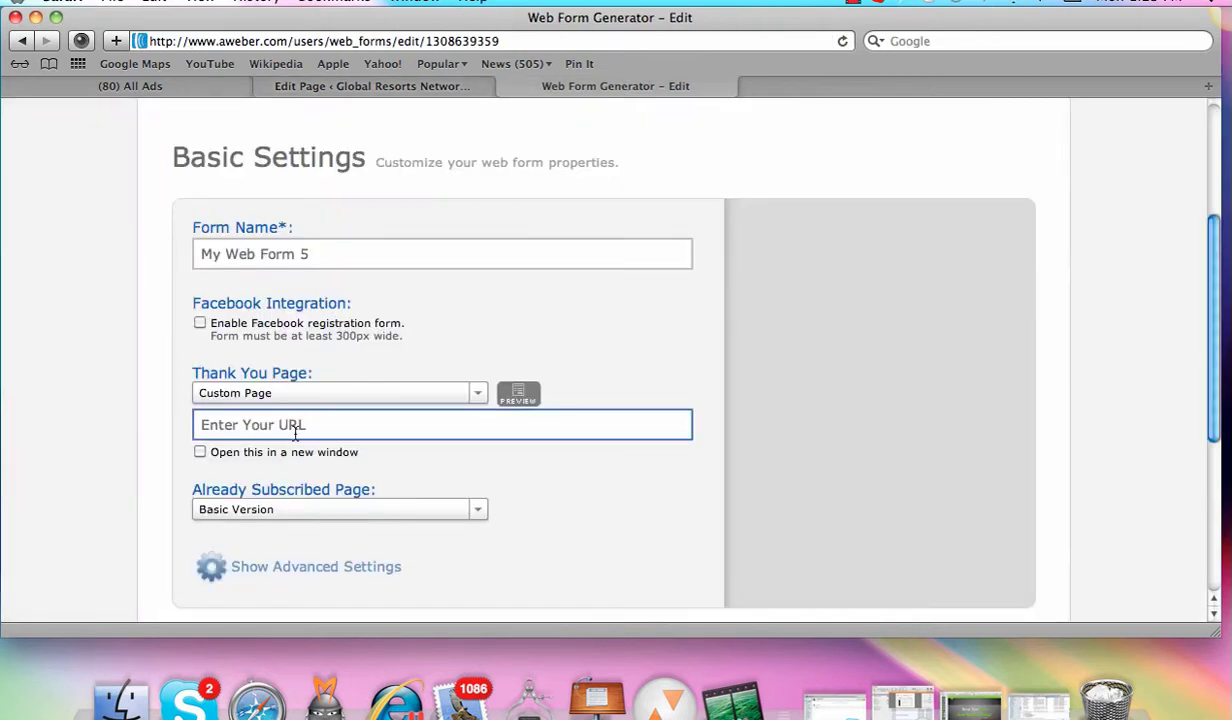
click(686, 285)
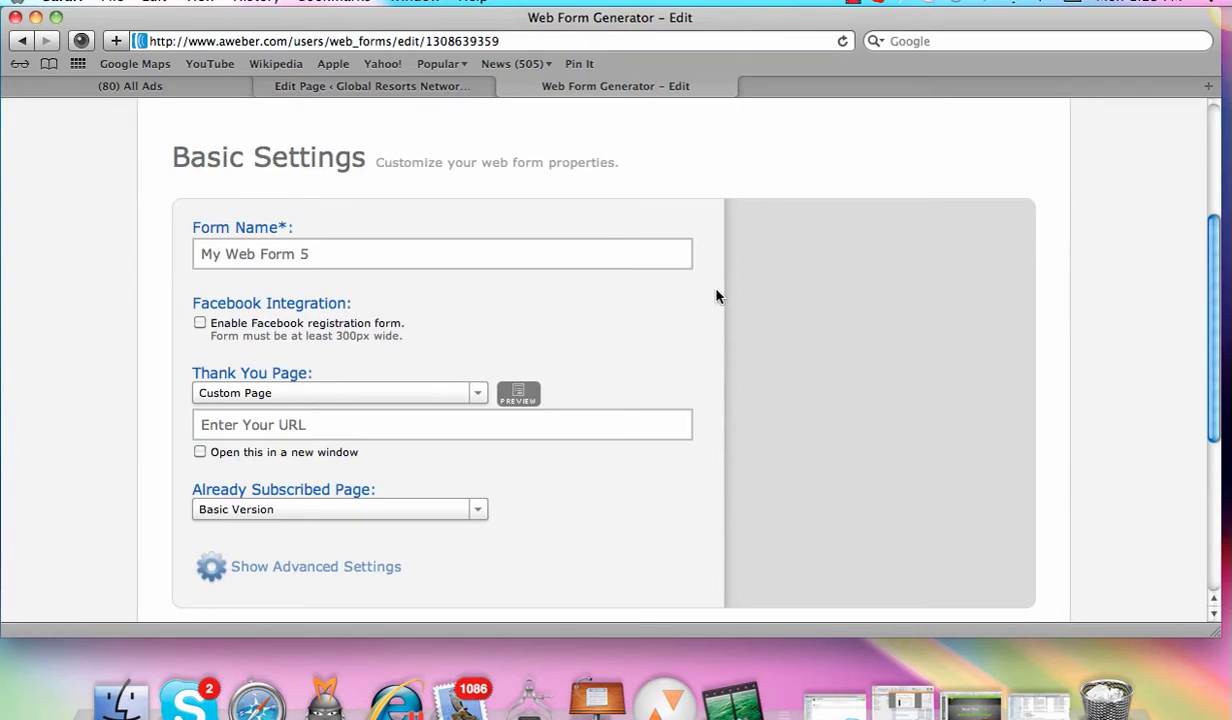
click(473, 396)
click(432, 410)
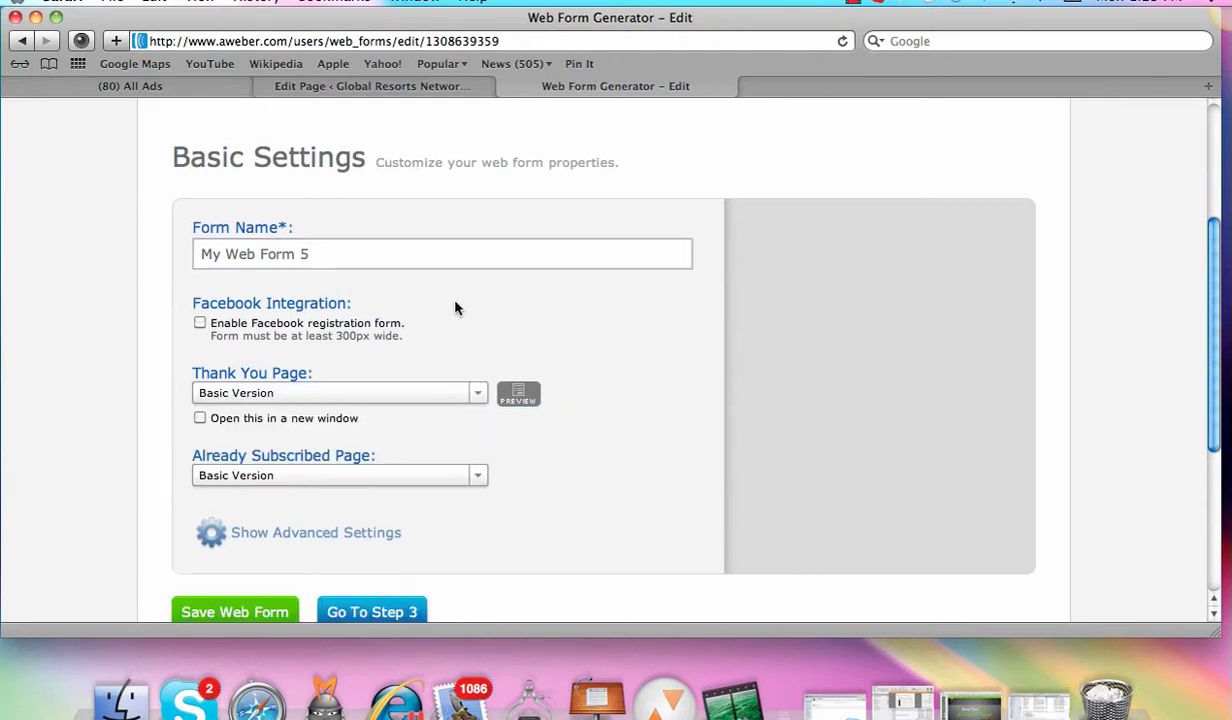
Step: Try a custom already-subscribed page, then set it back to Basic Version
drag(1208, 365, 1210, 407)
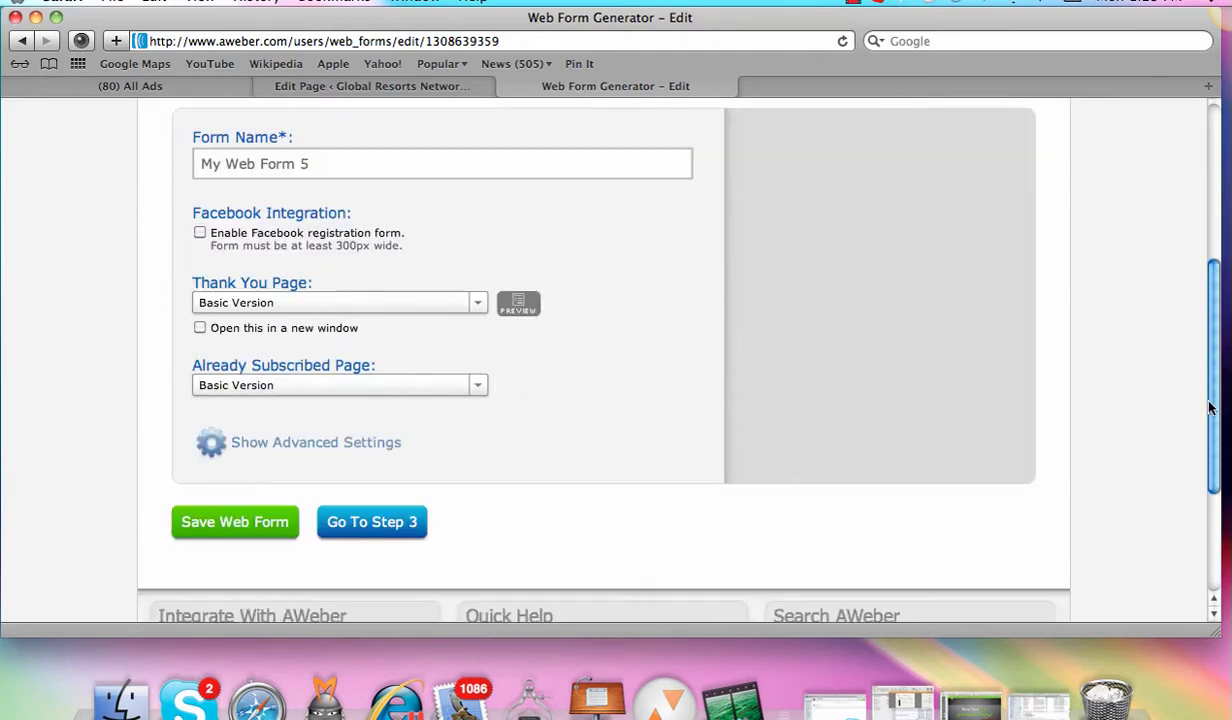
click(258, 390)
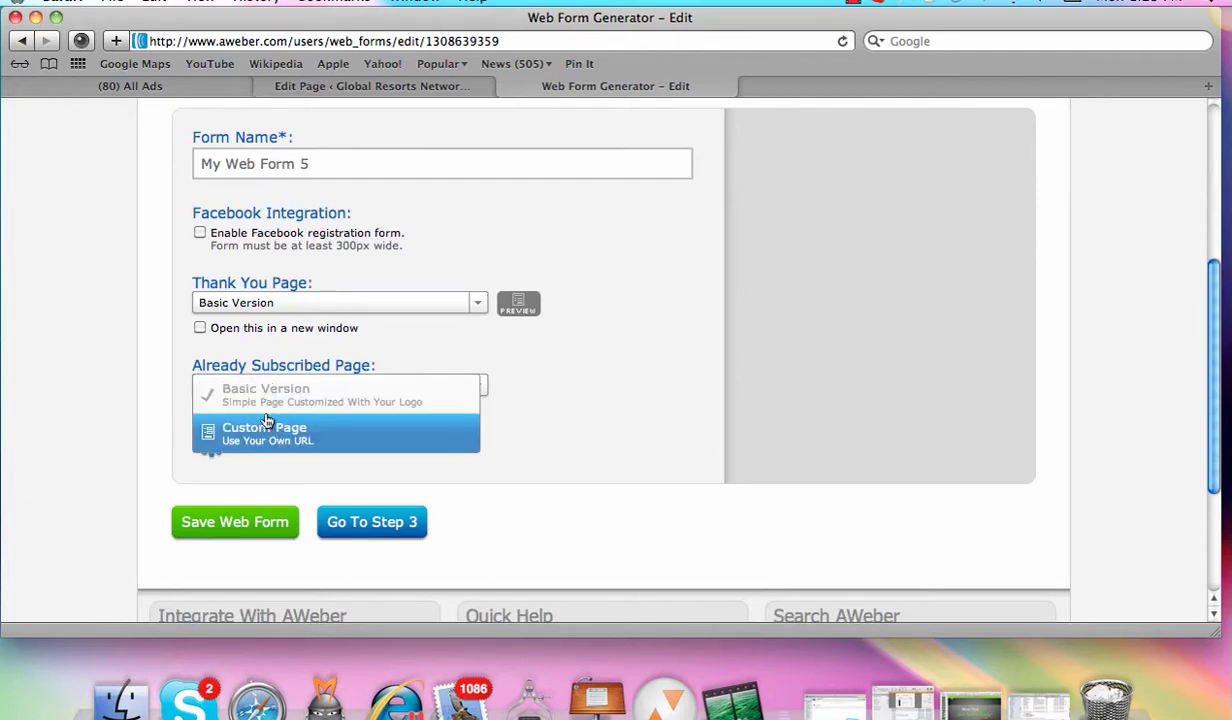
click(258, 425)
click(276, 421)
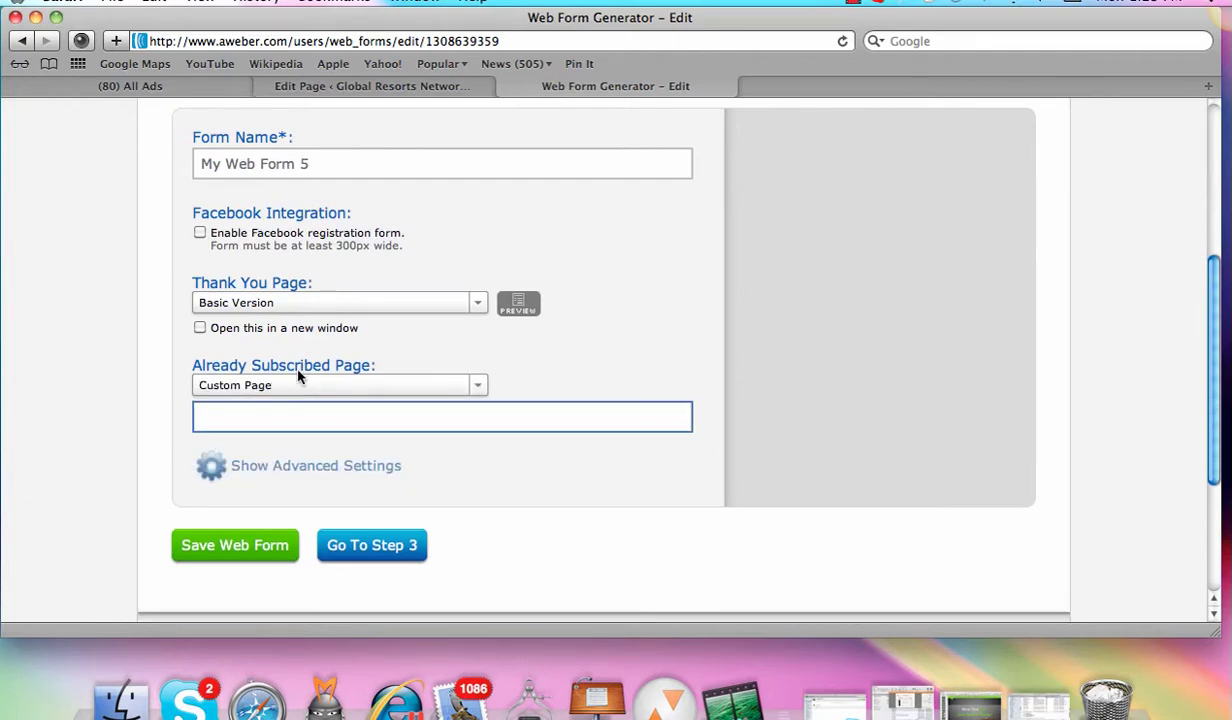
click(454, 385)
click(426, 400)
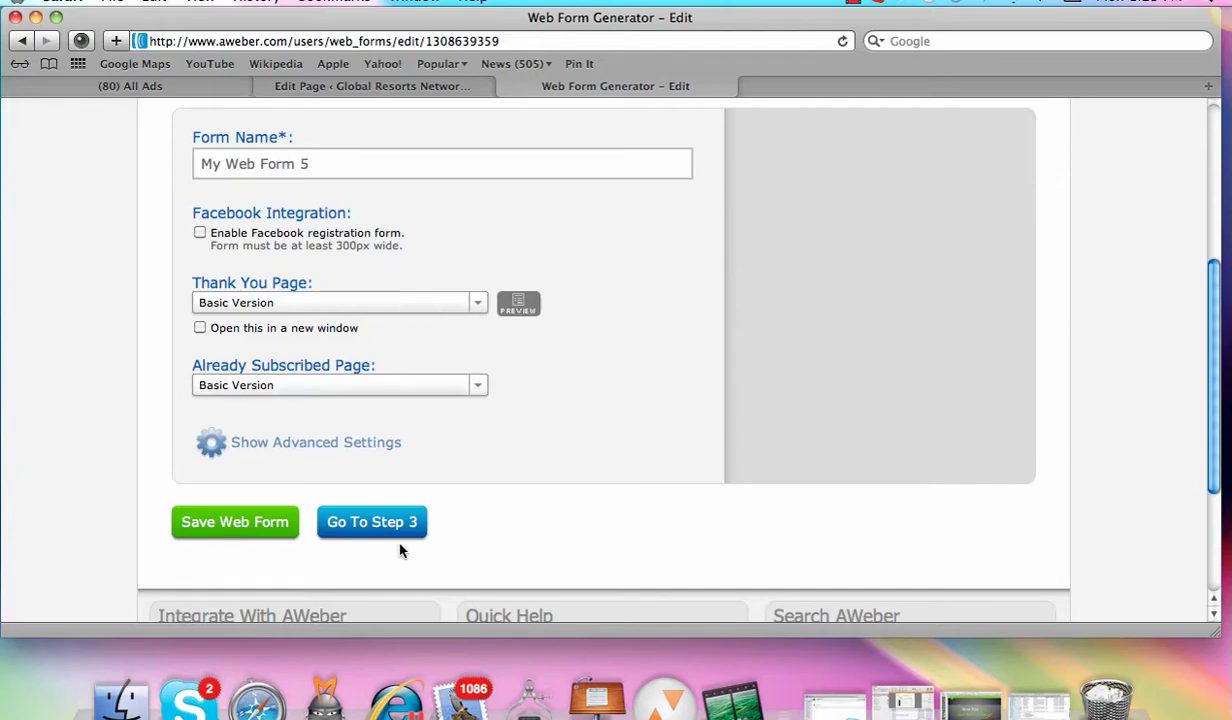
scroll(1173, 447, up, 5)
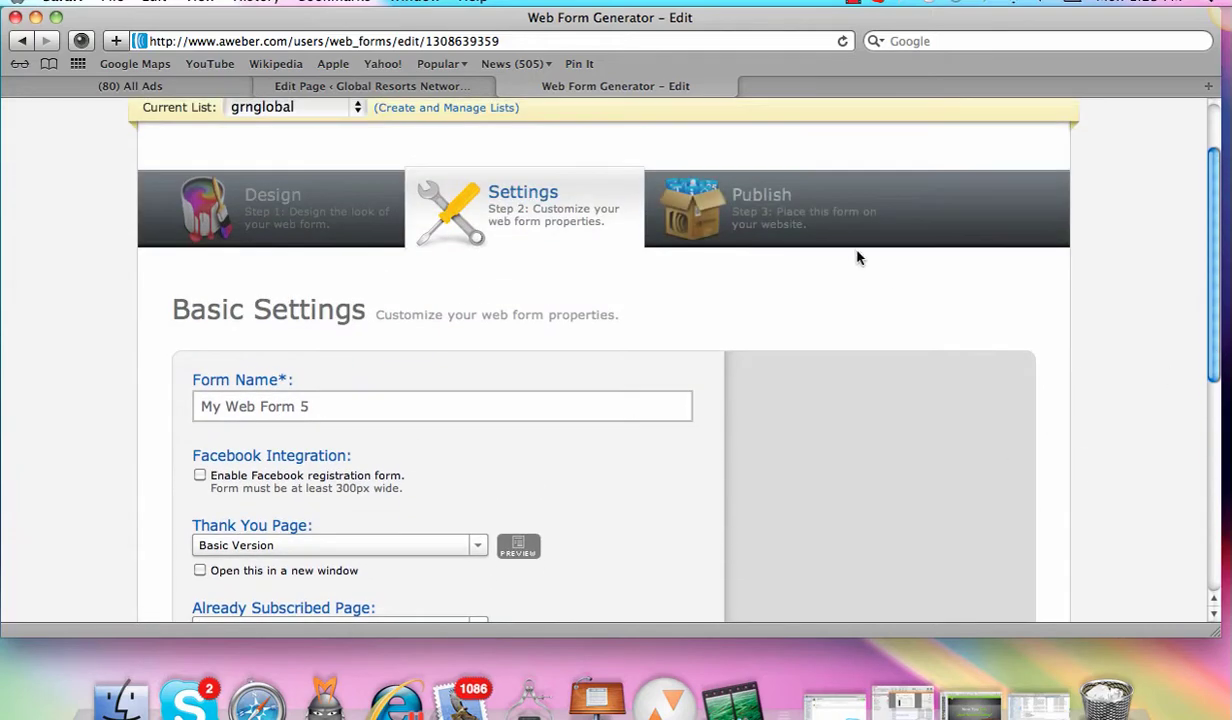
Step: Save My Web Form 5, choose I Will Install My Form, and show the Raw HTML Version
click(801, 226)
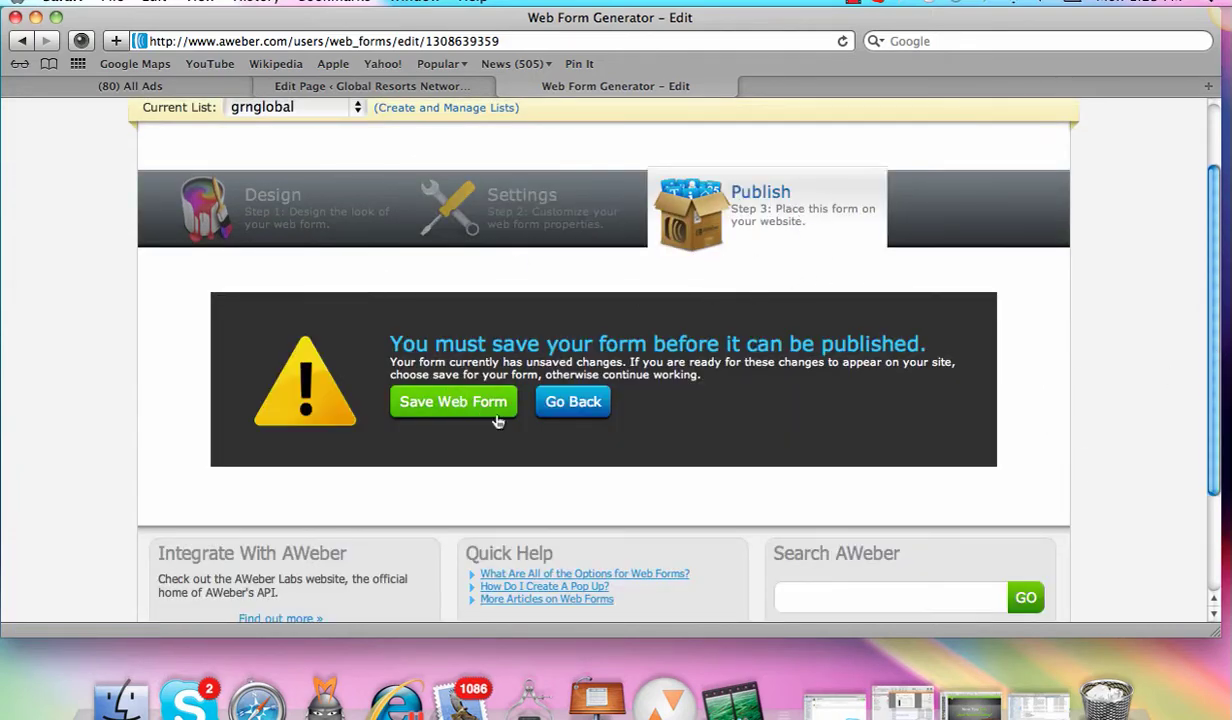
click(457, 403)
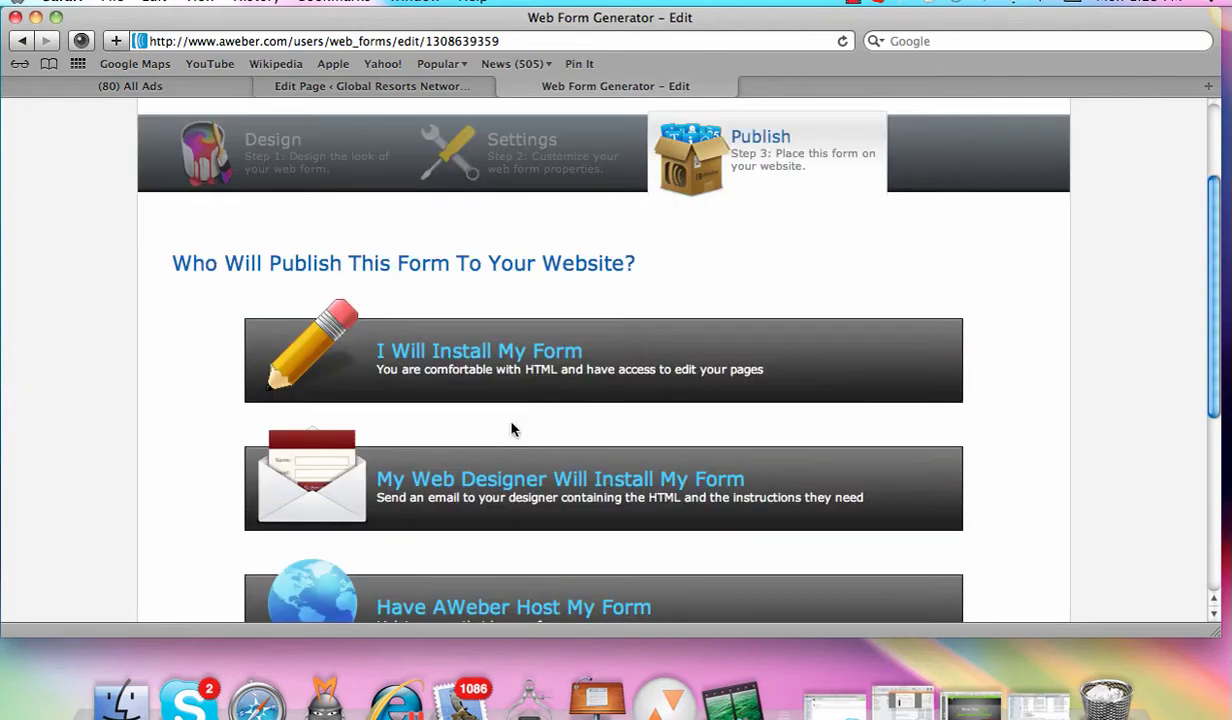
click(527, 358)
scroll(1160, 262, down, 5)
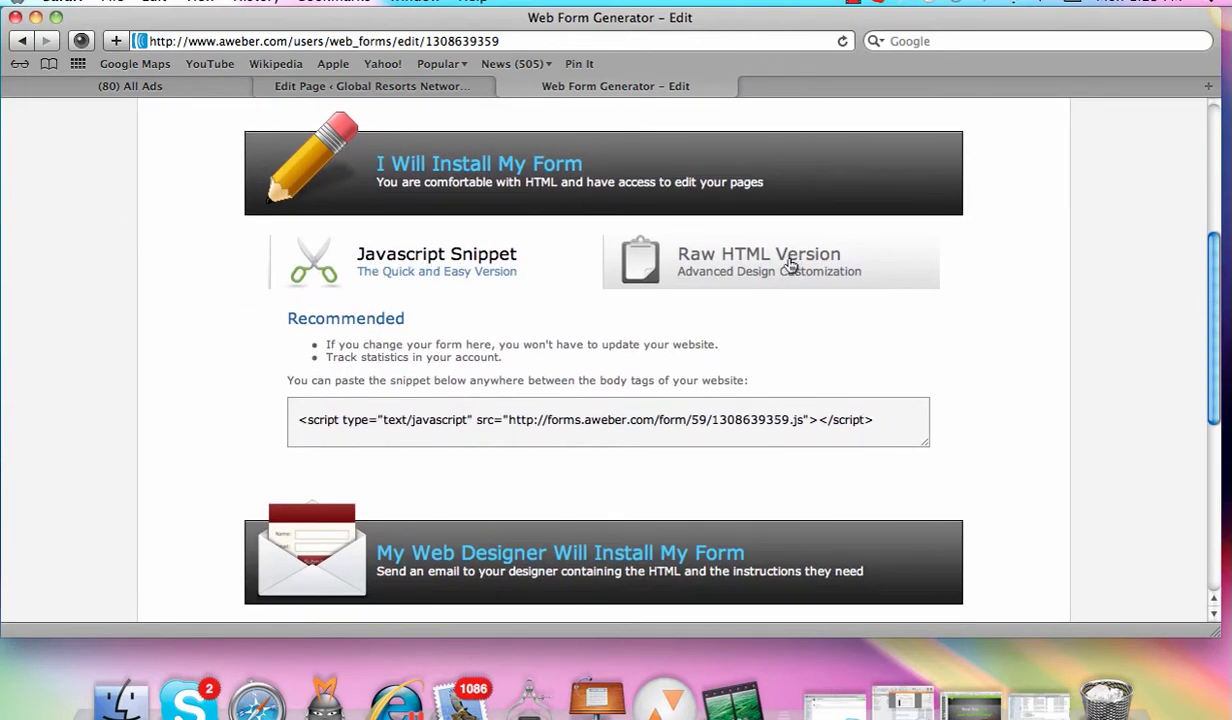
click(745, 262)
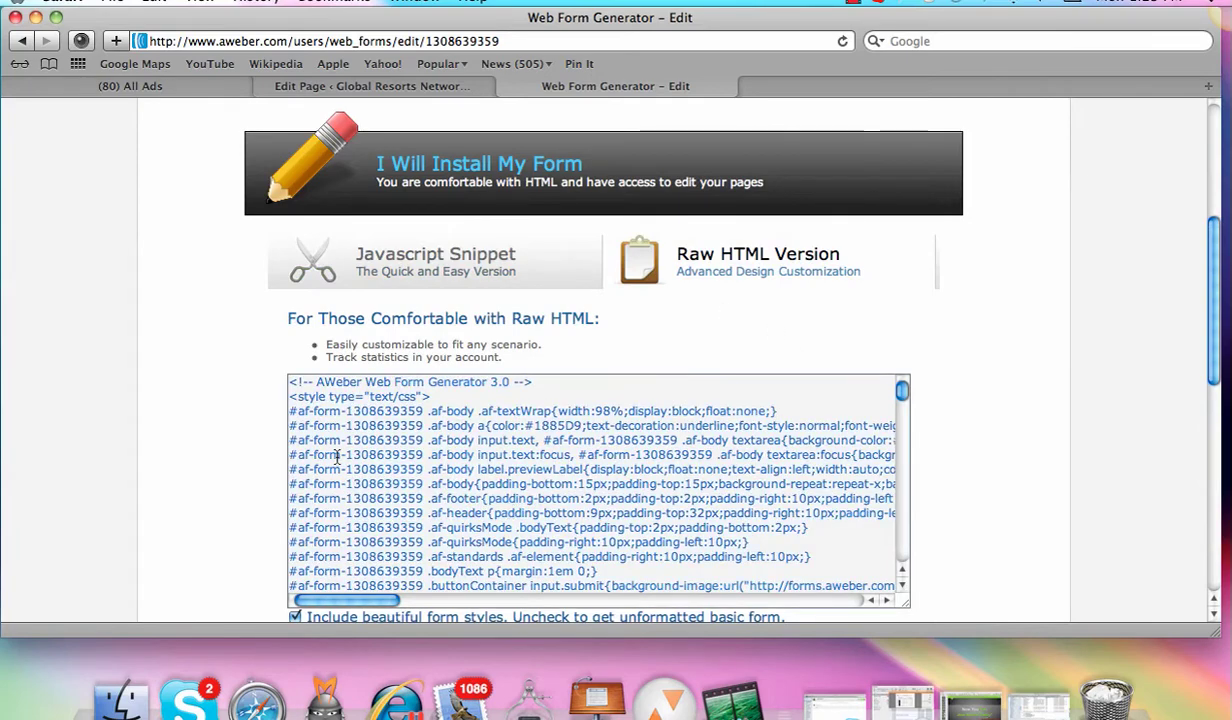
click(398, 82)
Step: Open the squeeze button image gallery, browse the button designs, and close it
drag(1217, 148, 1213, 392)
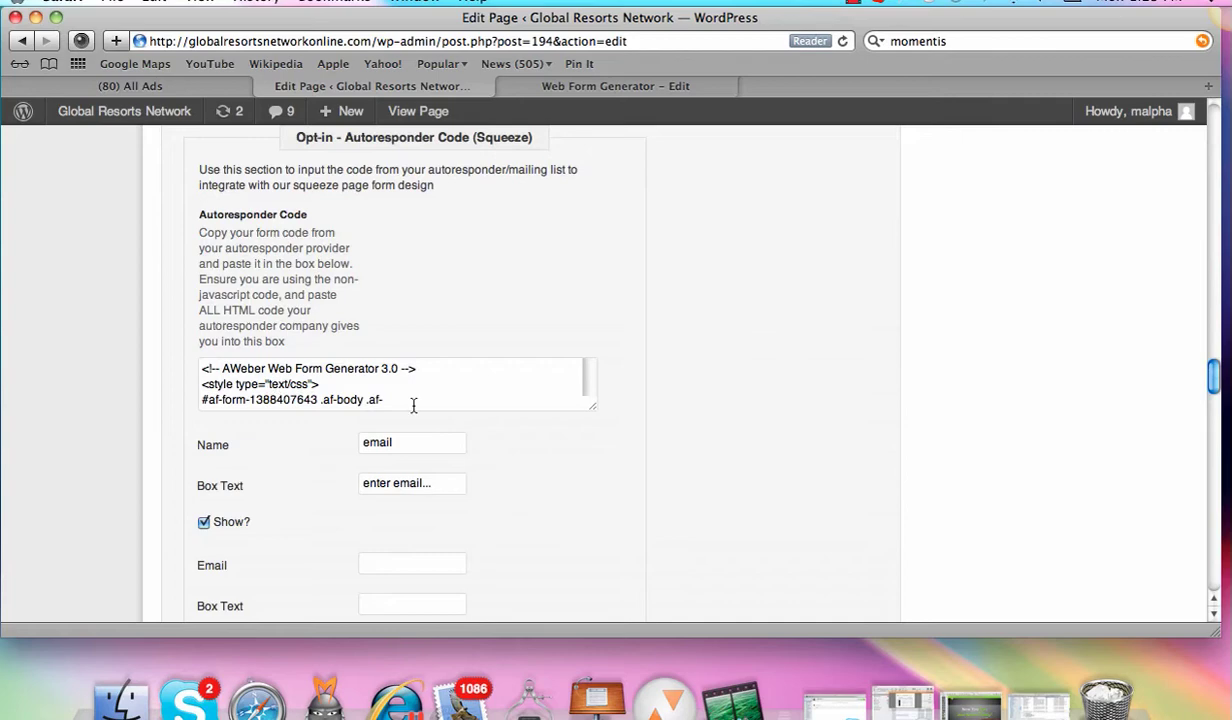
drag(1217, 380, 1205, 424)
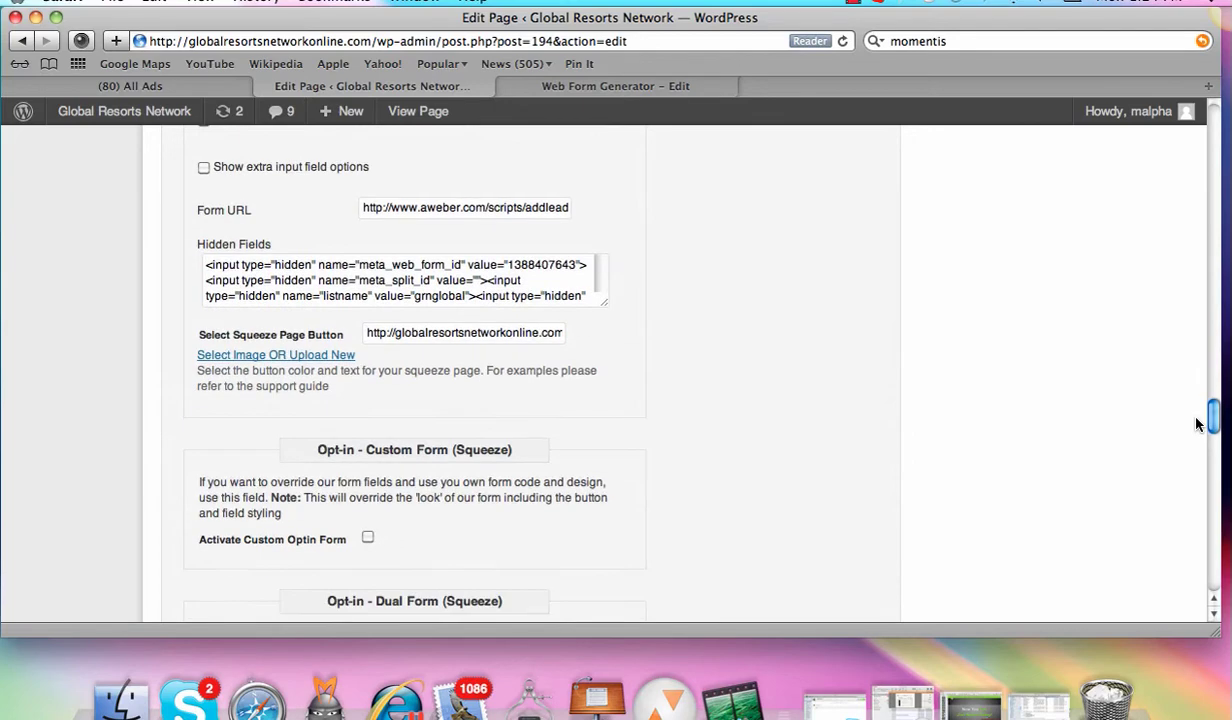
click(279, 360)
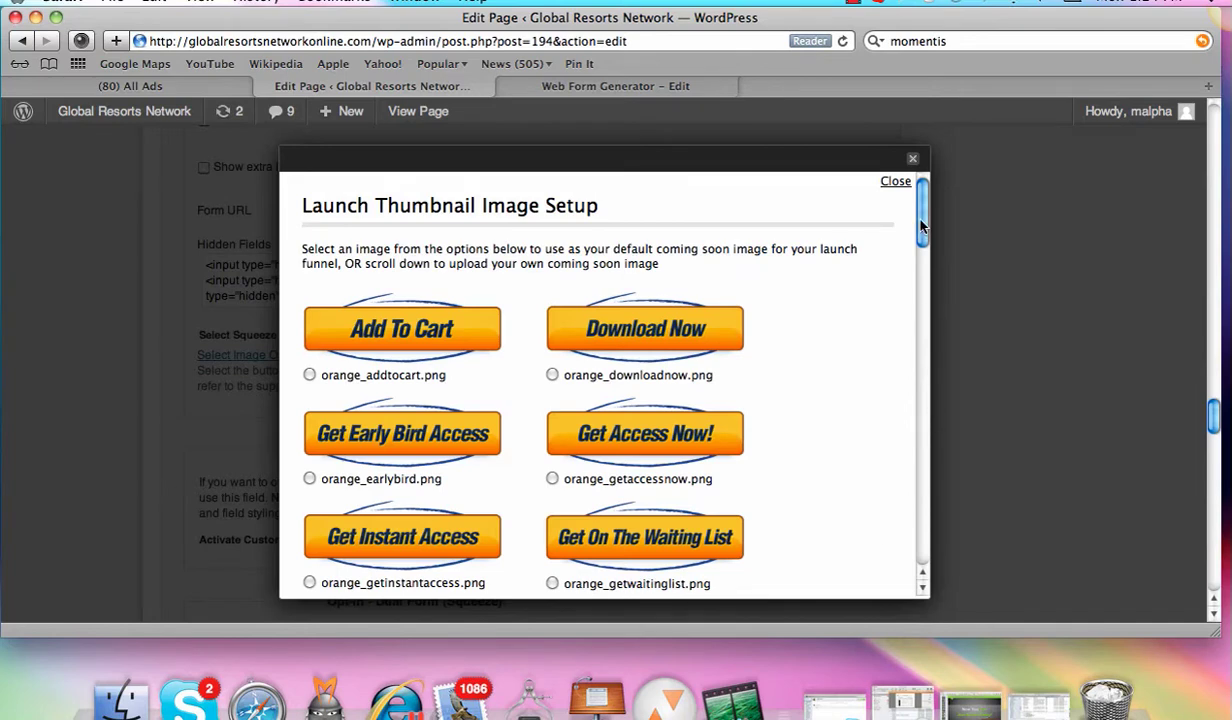
drag(920, 212, 899, 413)
scroll(899, 415, down, 2)
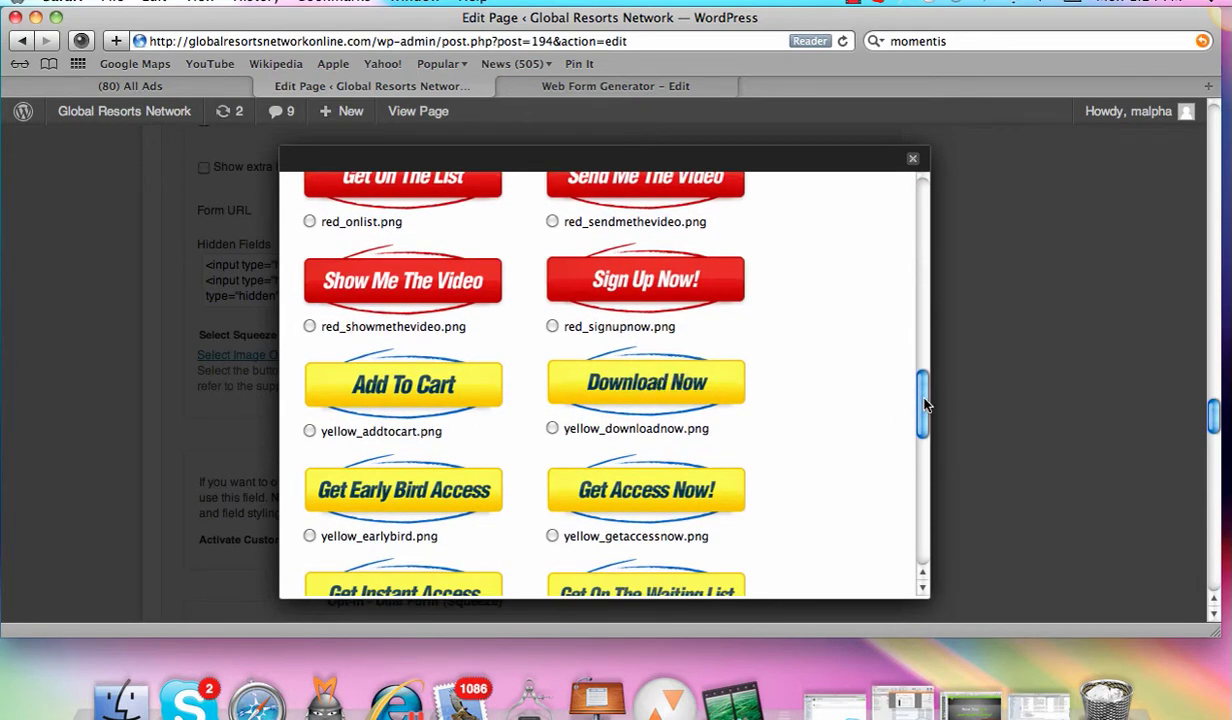
drag(922, 399, 921, 268)
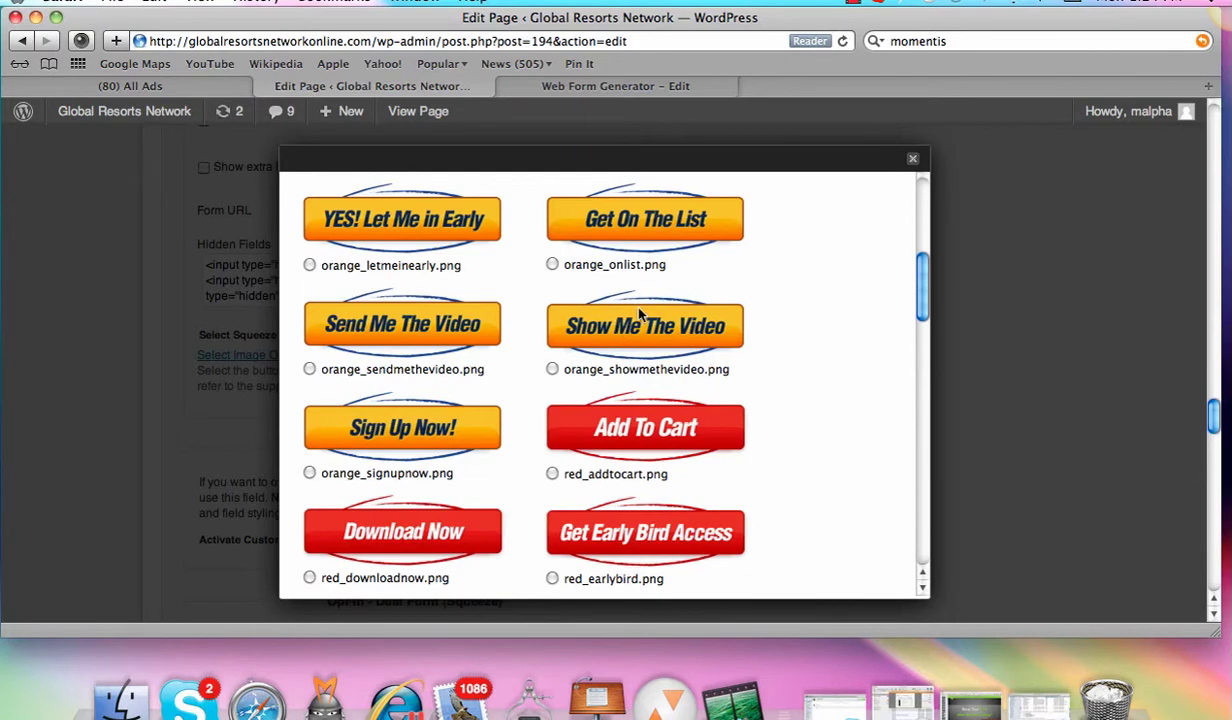
drag(922, 304, 928, 278)
scroll(928, 278, up, 1)
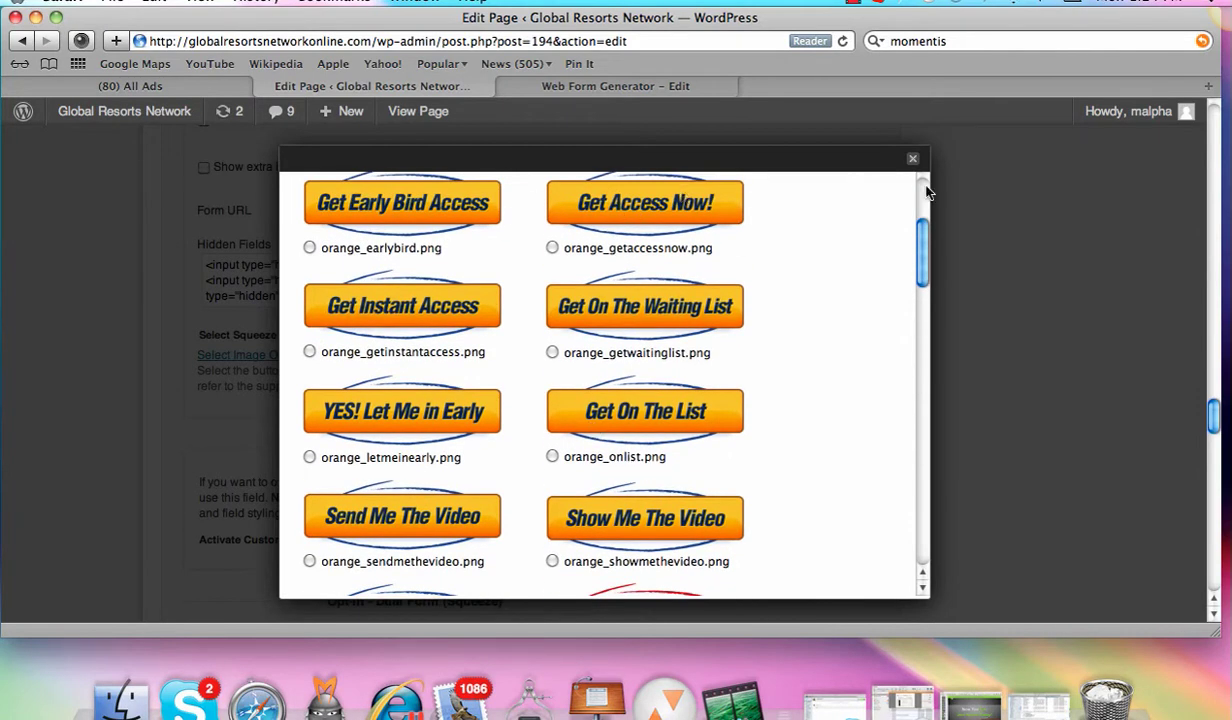
scroll(890, 225, up, 5)
click(894, 182)
Step: Load the live page at globalresortsnetworkonline.com/work-from-home
click(593, 85)
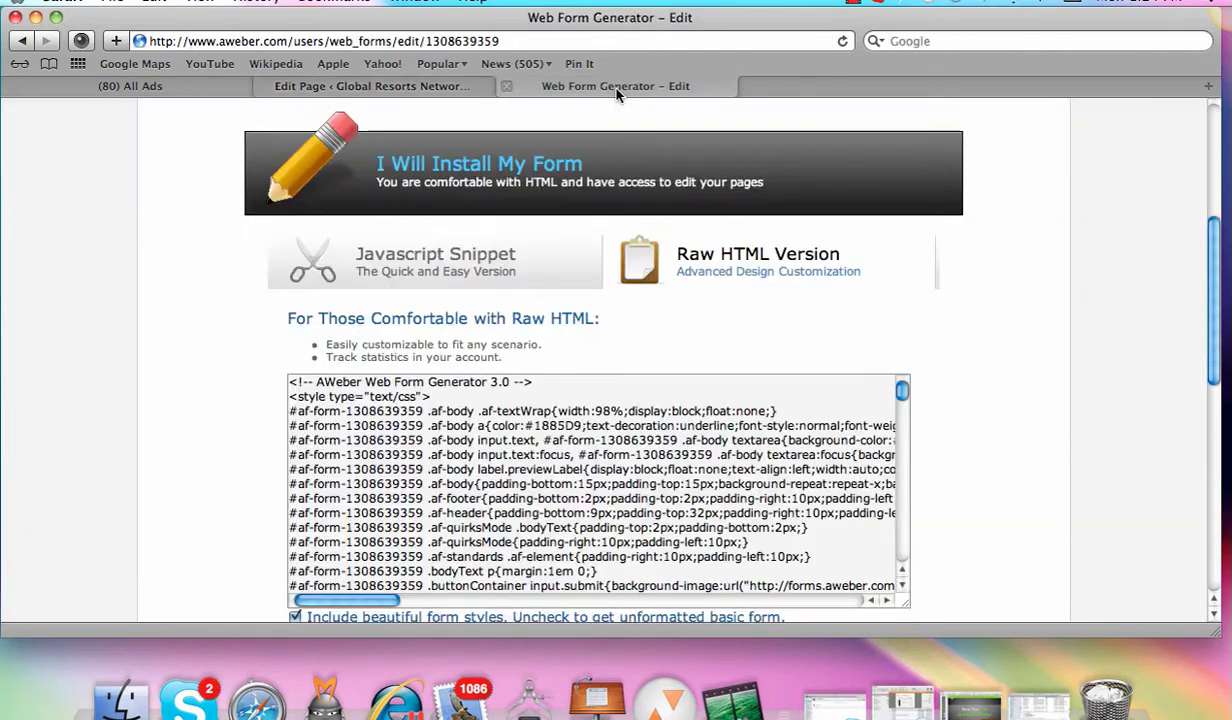
click(140, 41)
text(globalresortsnetworkonline.com/work-from-home/)
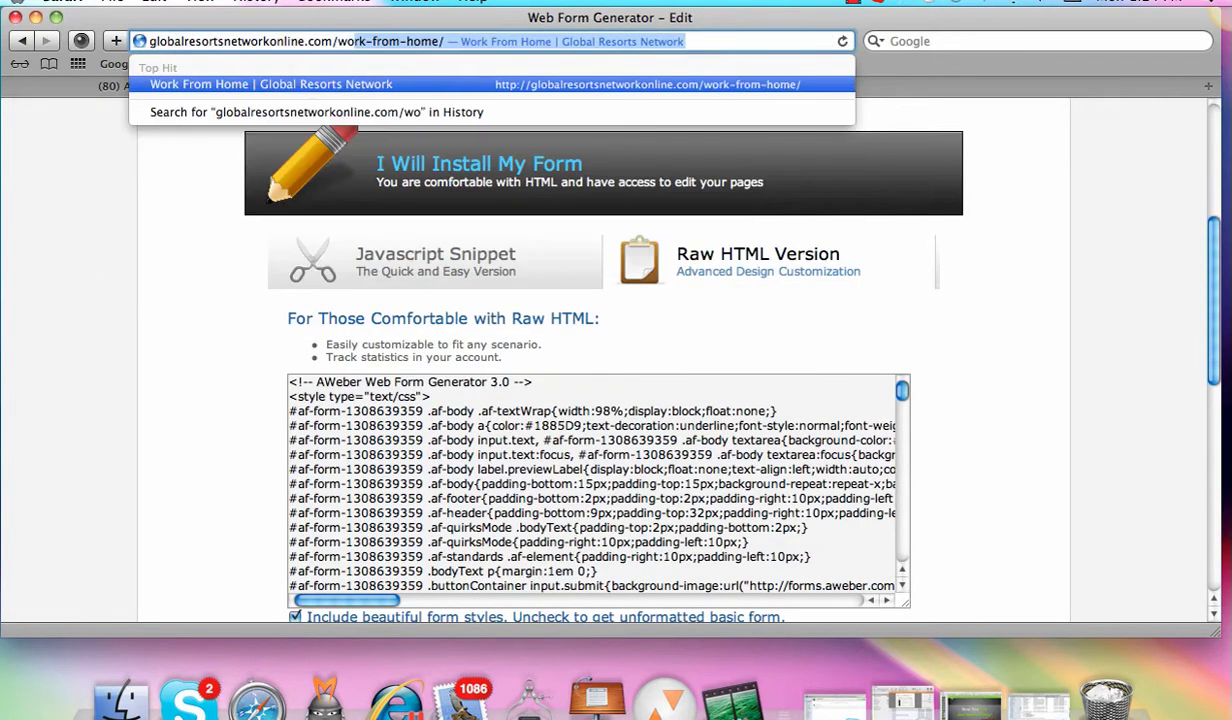
key(Return)
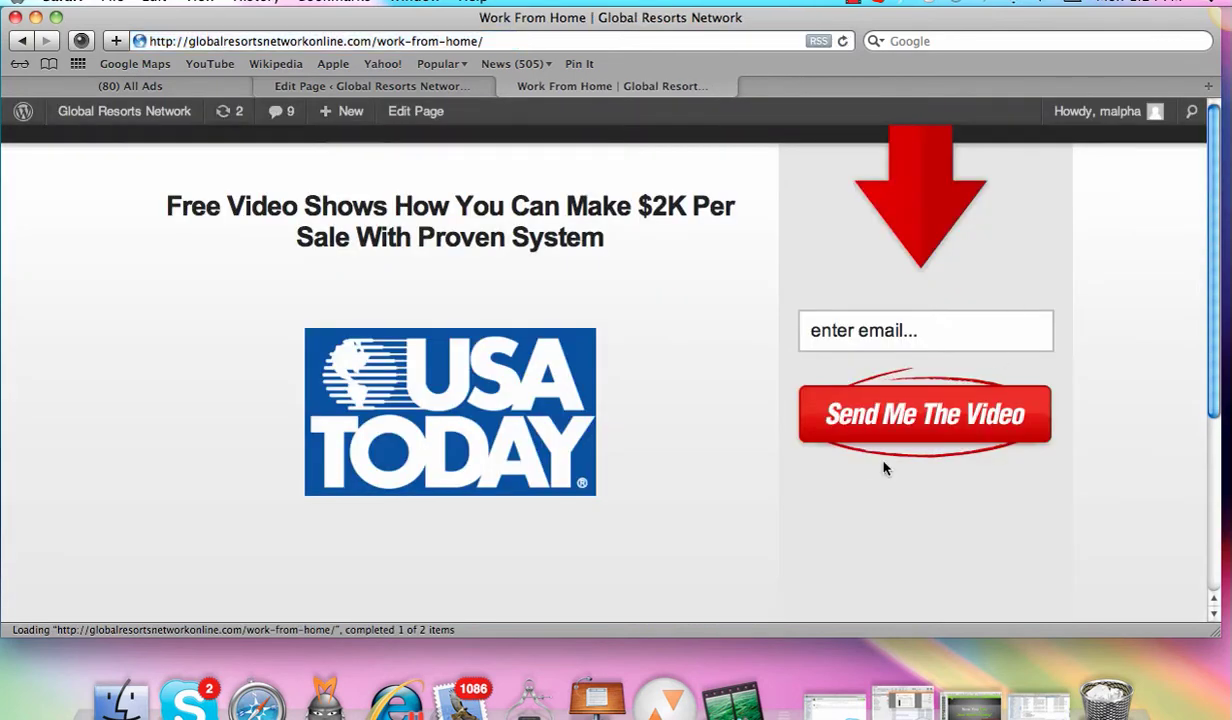
Step: Submit a test email address through the opt-in form and reach the WFH video page
click(932, 334)
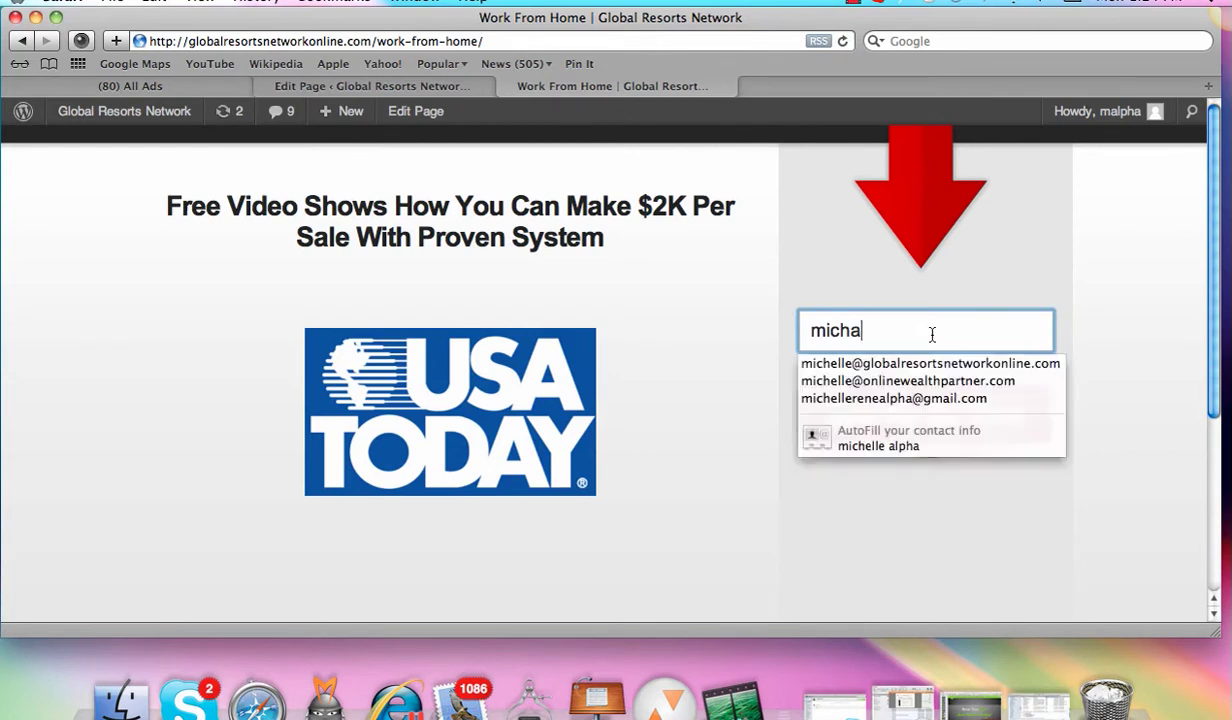
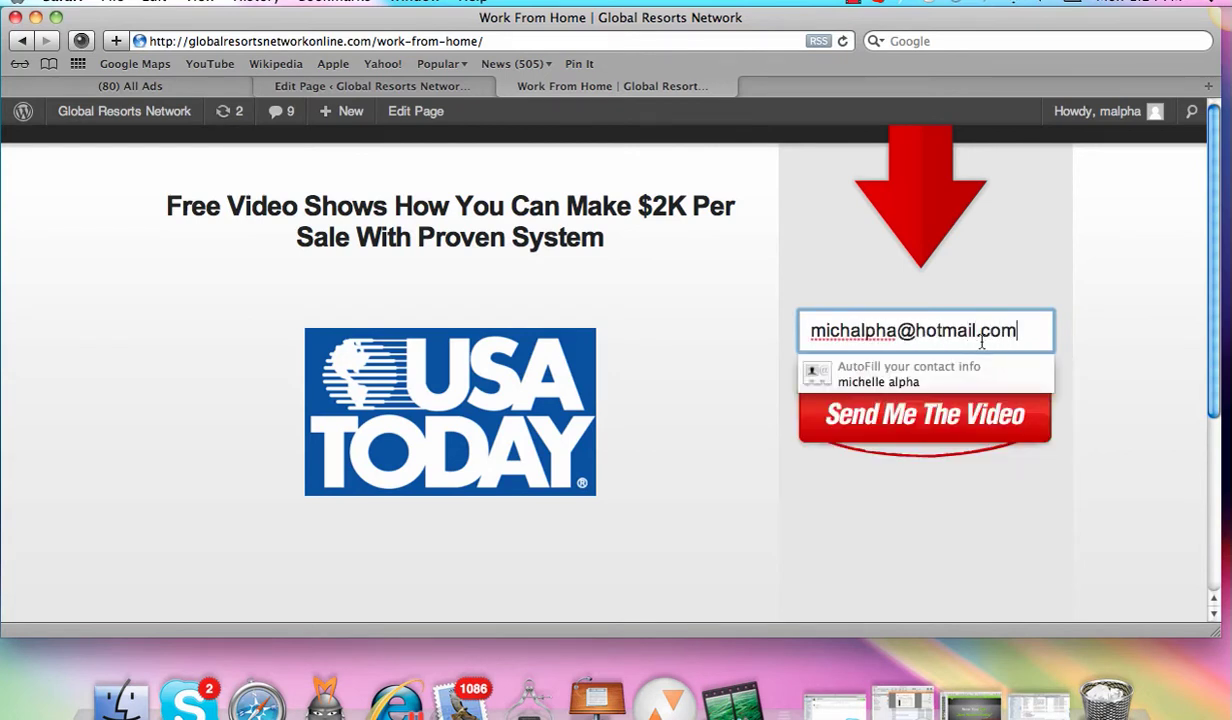
click(906, 416)
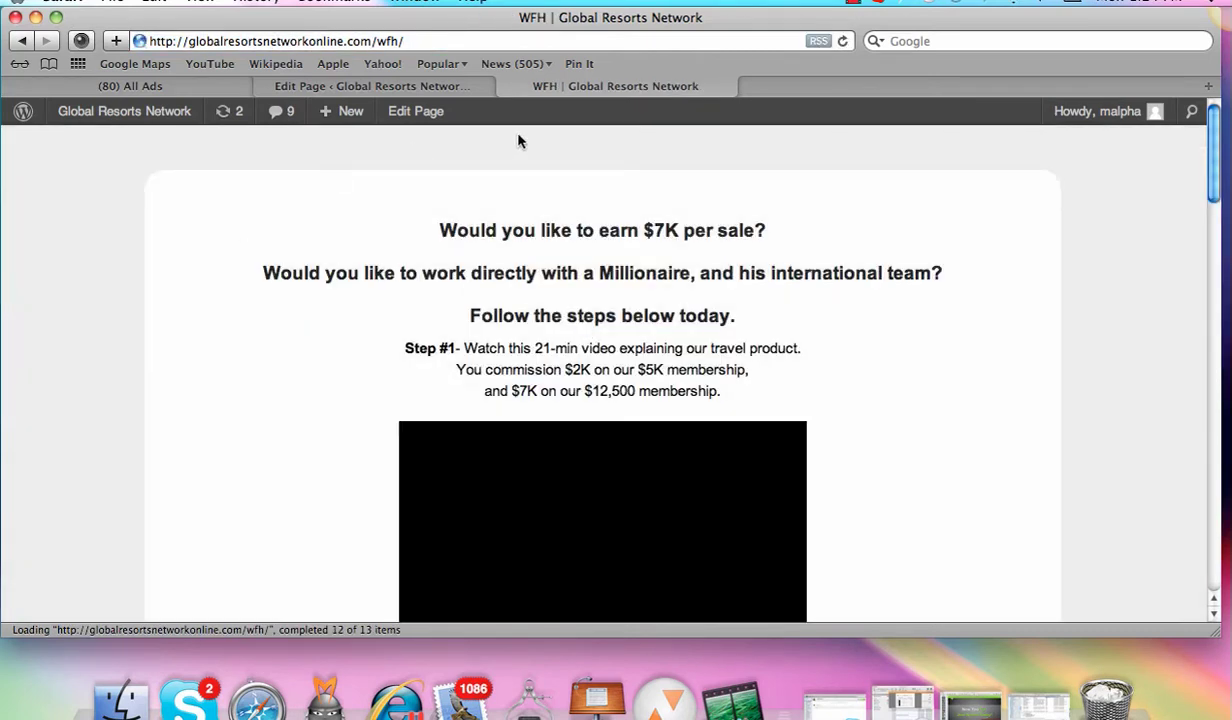
click(405, 40)
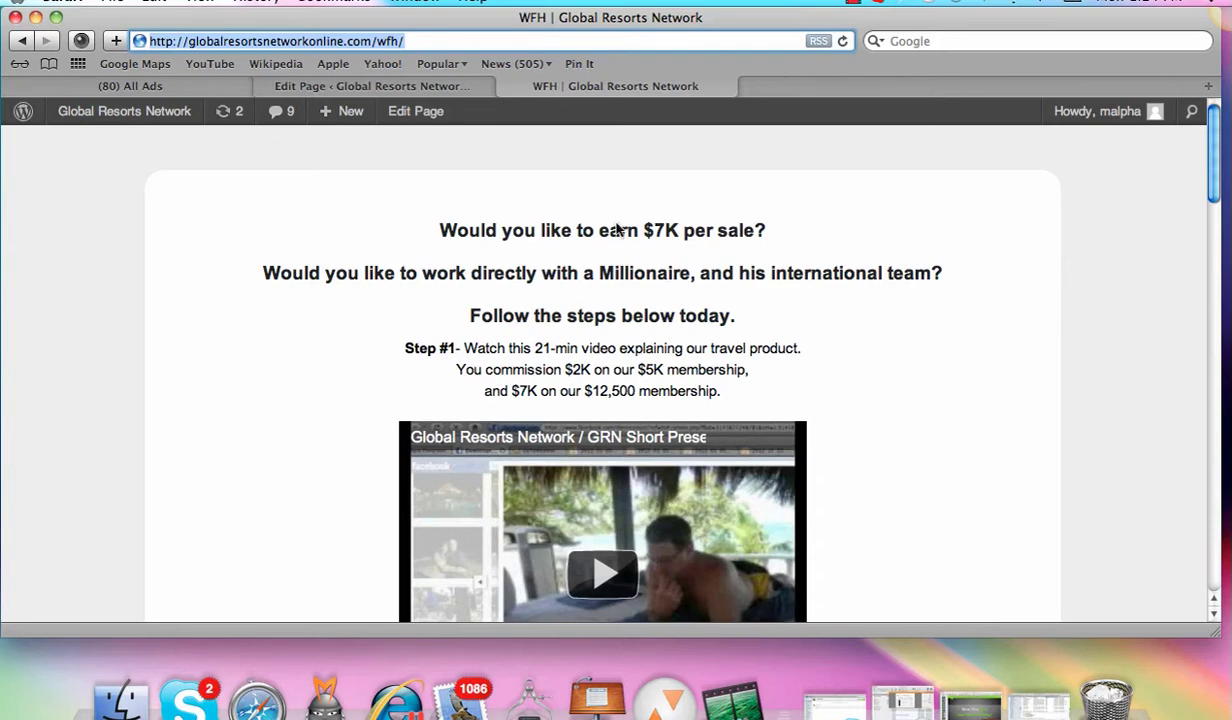
drag(1210, 172, 1205, 160)
Step: Back in the page editor, collapse the Squeeze Page Options panel
click(356, 84)
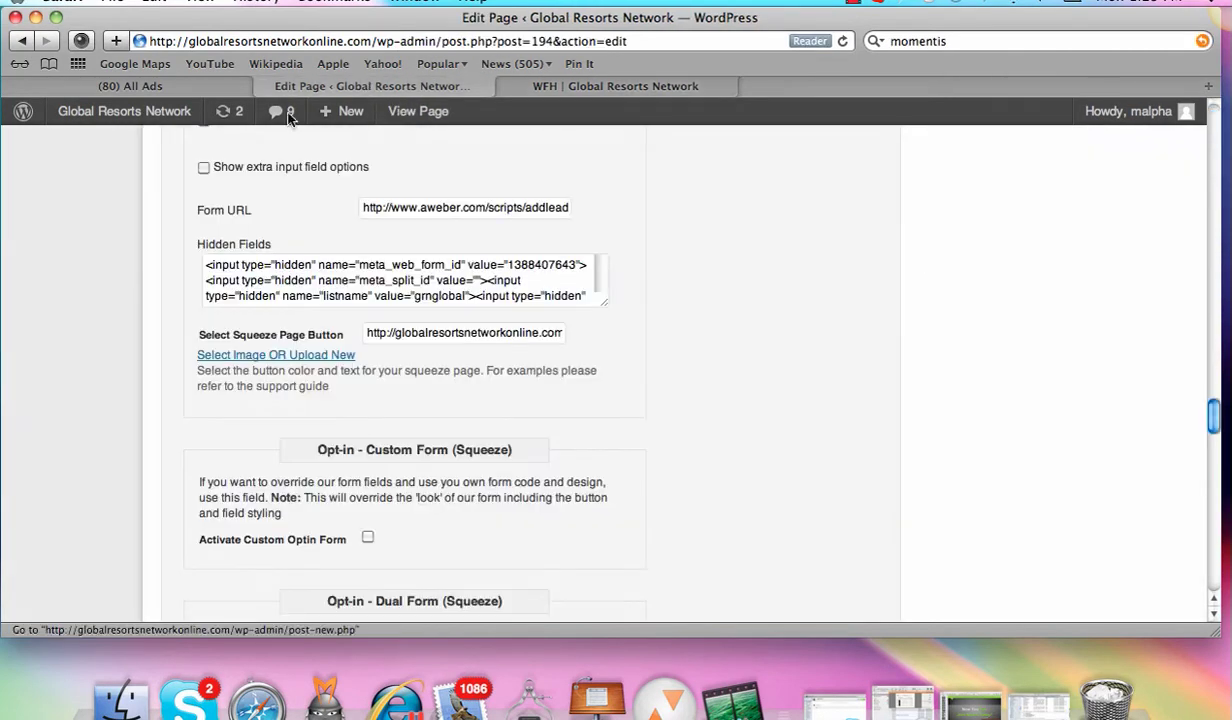
drag(1228, 425, 1216, 148)
scroll(600, 300, down, 8)
scroll(600, 283, up, 5)
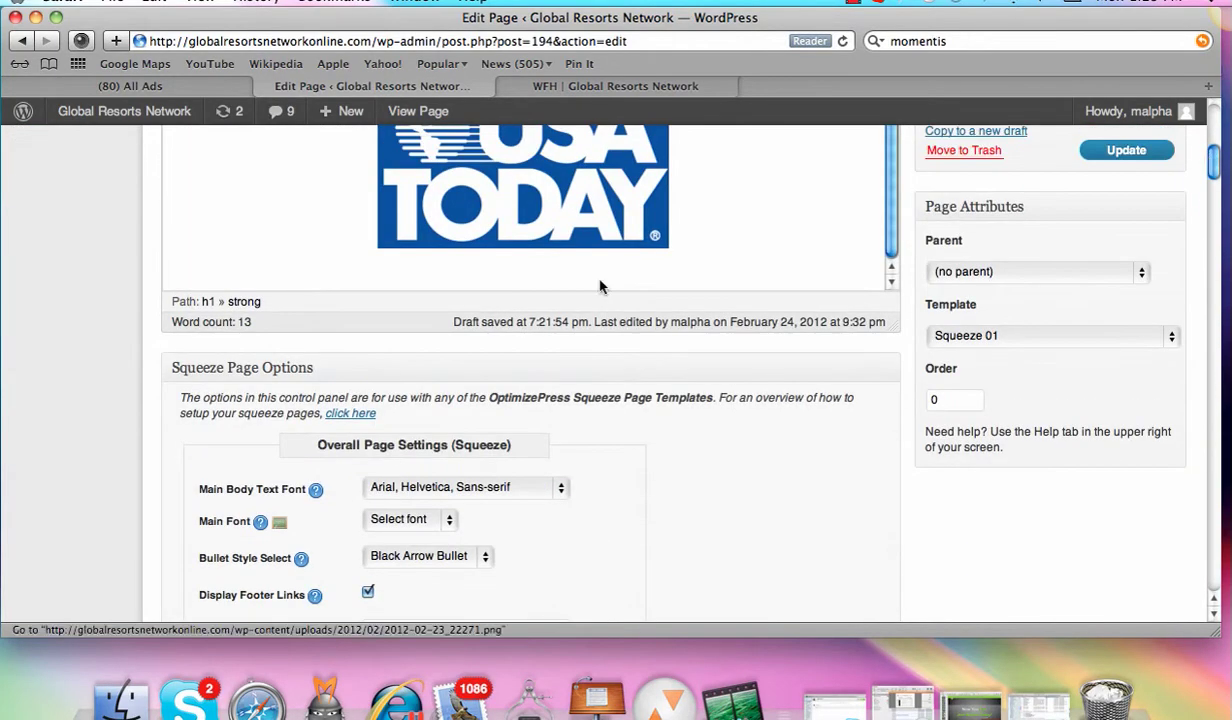
click(275, 368)
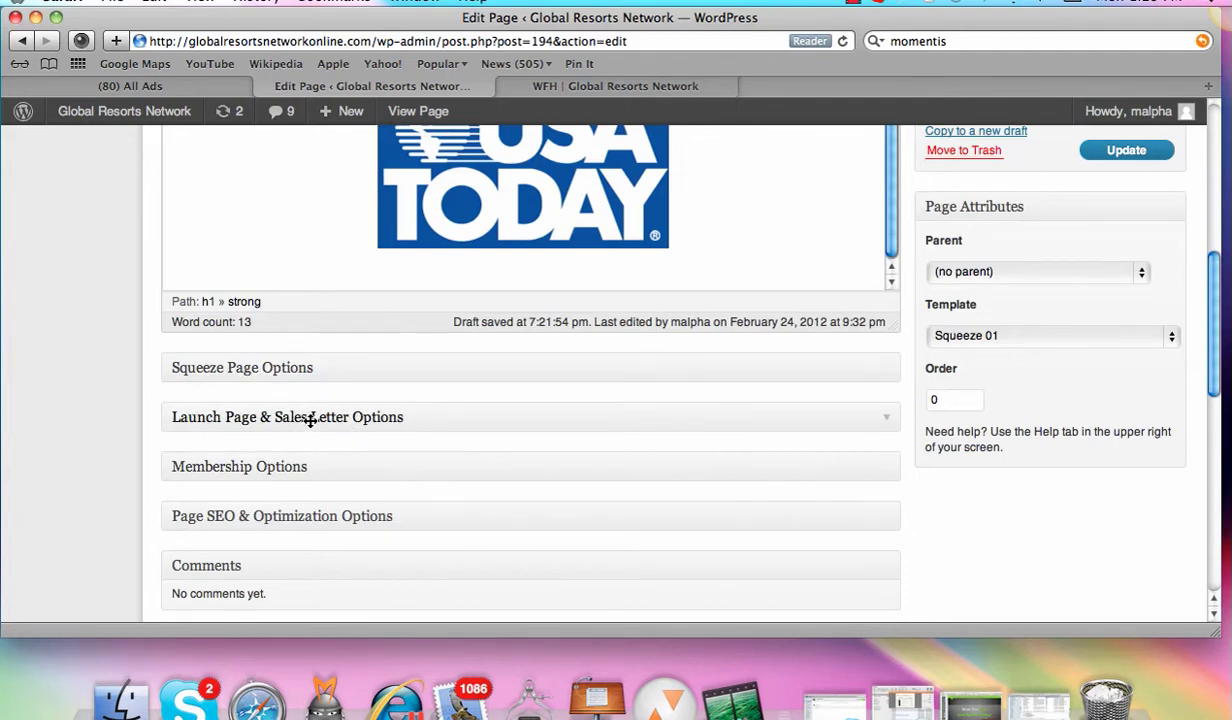
drag(1218, 362, 1216, 224)
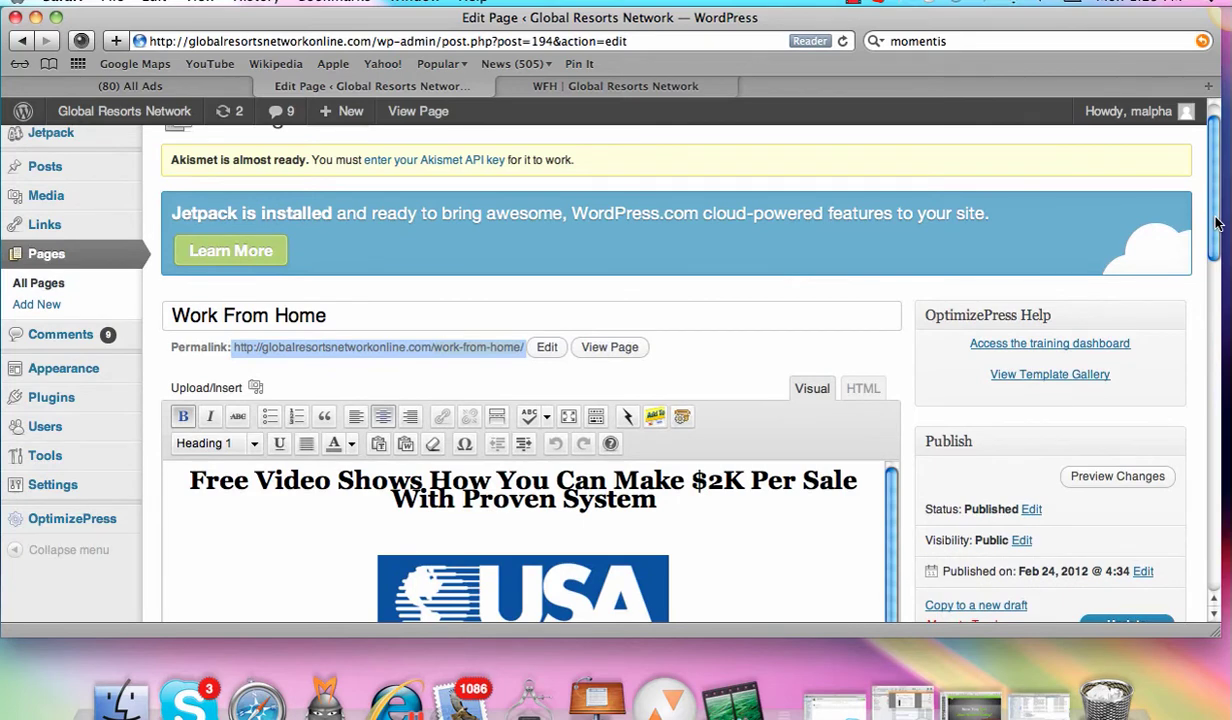
Step: Preview the Global Resorts Network page from the All Pages list
click(40, 284)
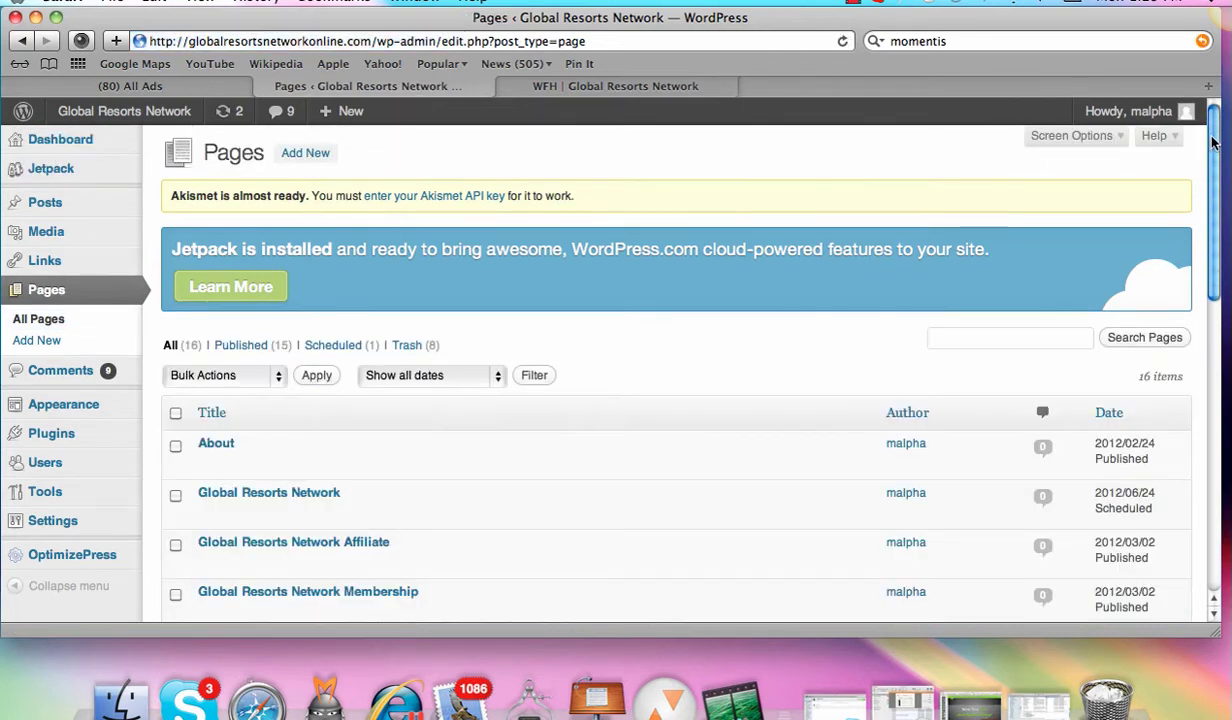
drag(1212, 143, 1212, 208)
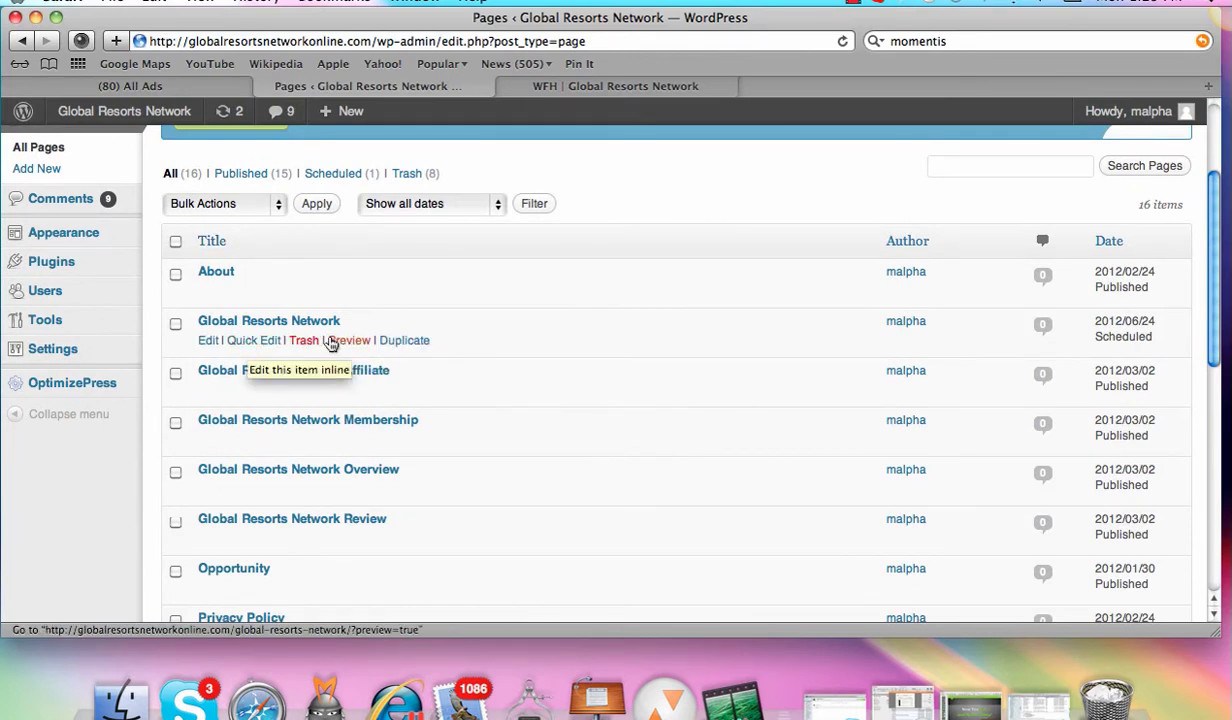
click(347, 341)
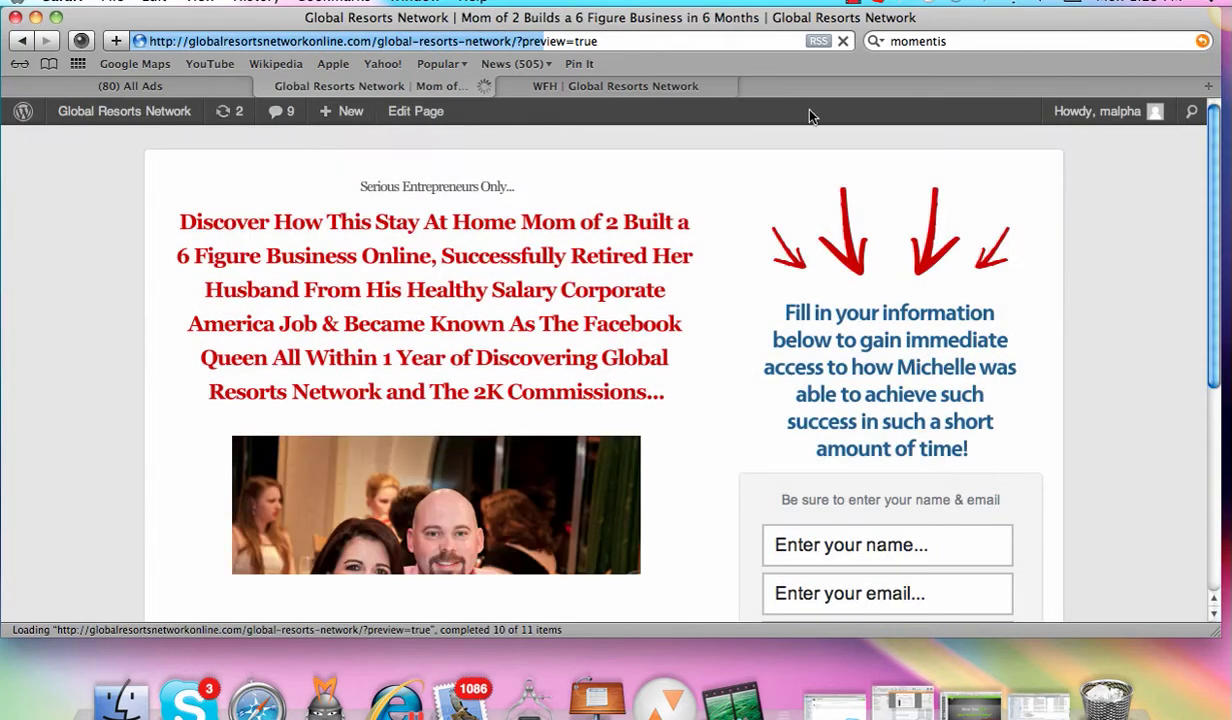
Step: Check the stay-at-home-mom headline, photo and opt-in on the Global Resorts Network preview, then return to Pages
scroll(1215, 180, down, 2)
scroll(1215, 180, up, 2)
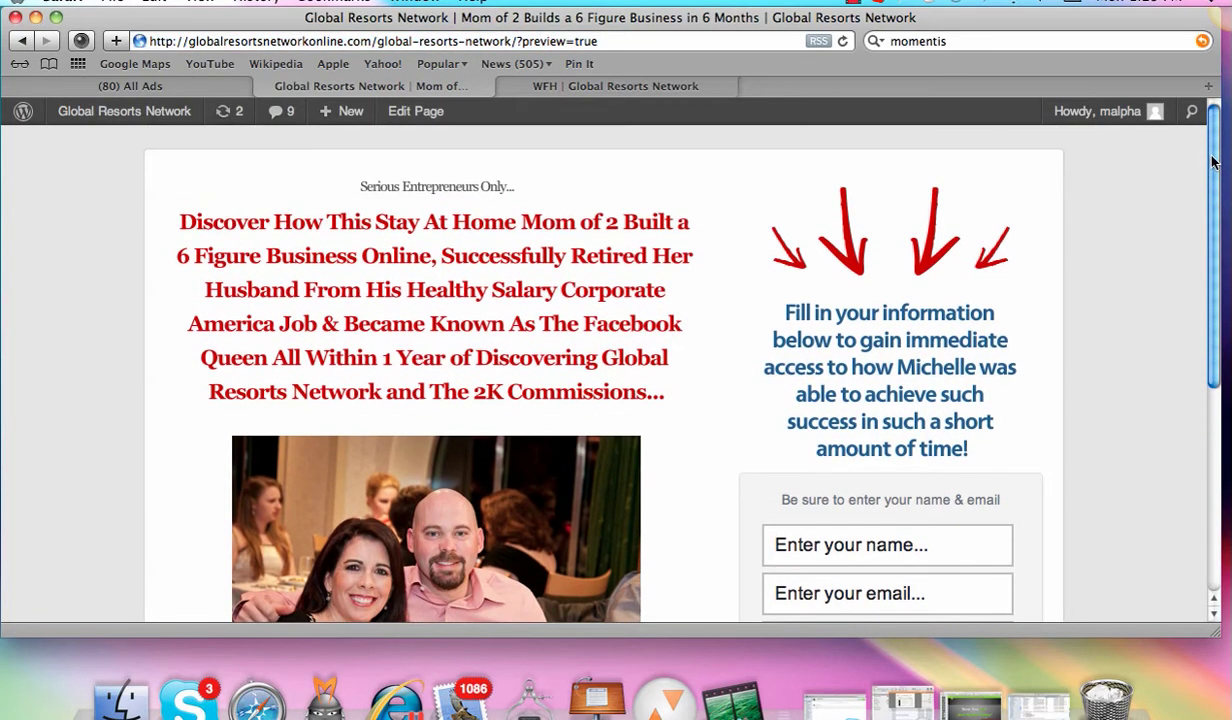
scroll(1212, 188, down, 1)
scroll(1212, 188, down, 5)
scroll(1205, 168, up, 5)
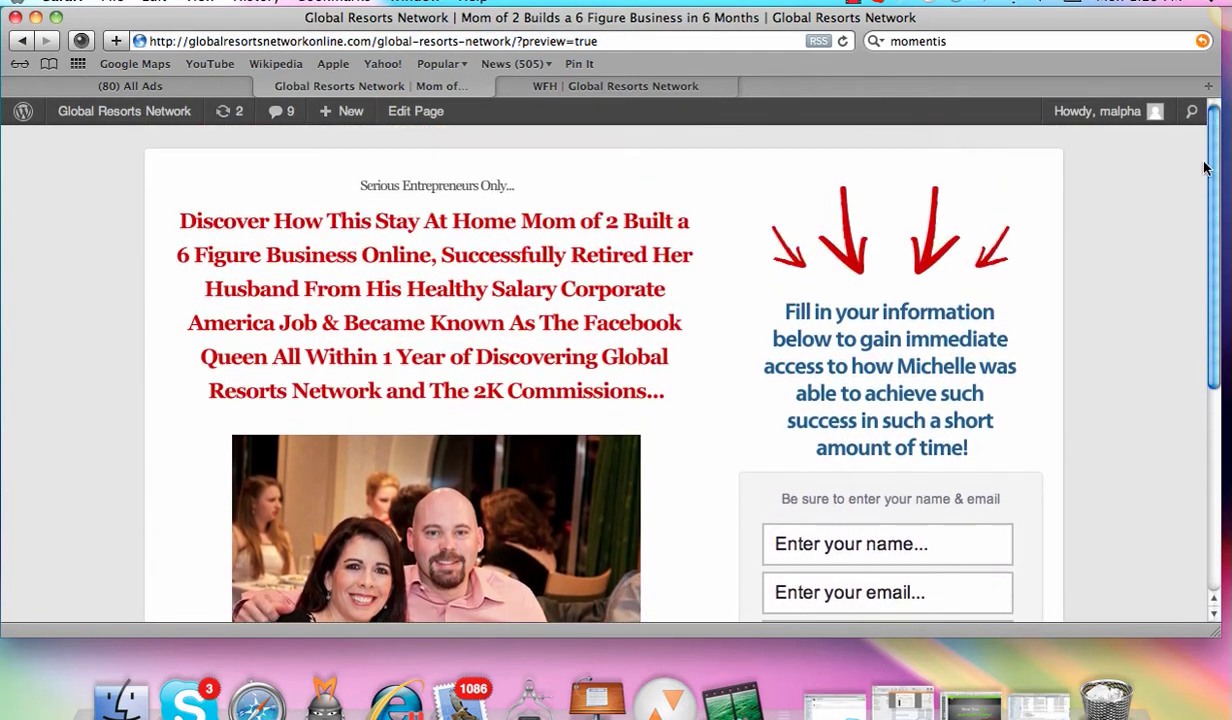
scroll(1205, 165, down, 4)
scroll(1203, 180, up, 3)
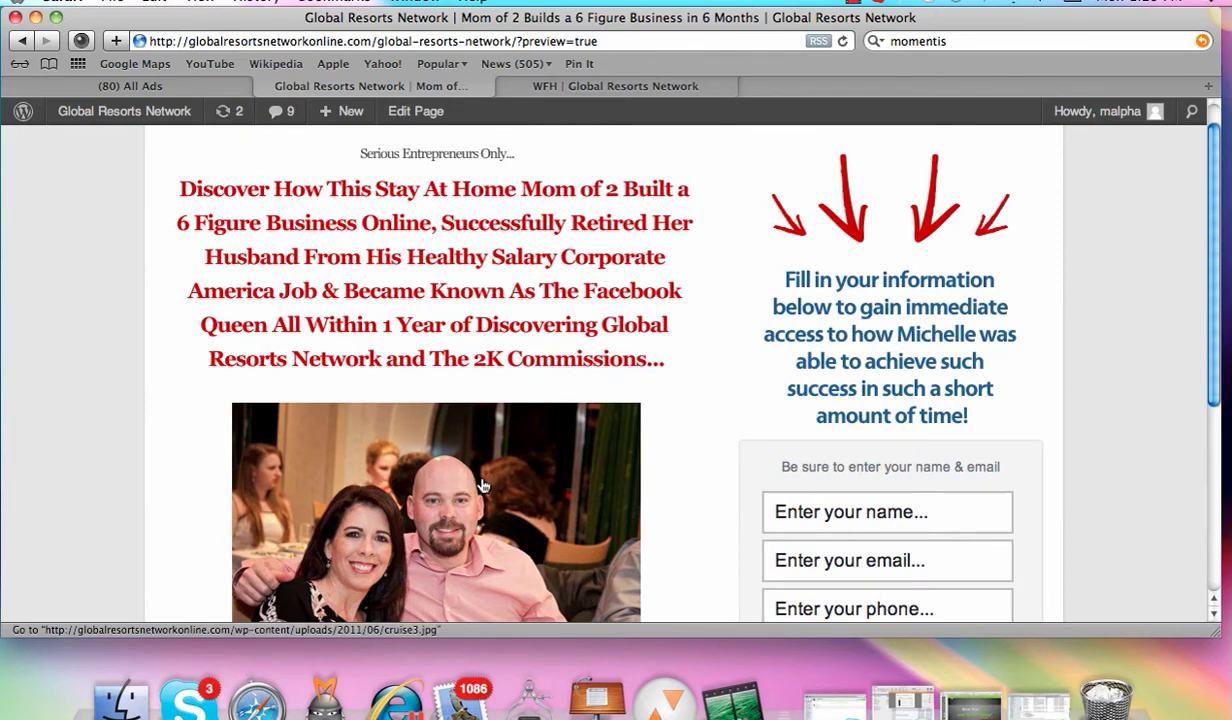
scroll(892, 393, down, 3)
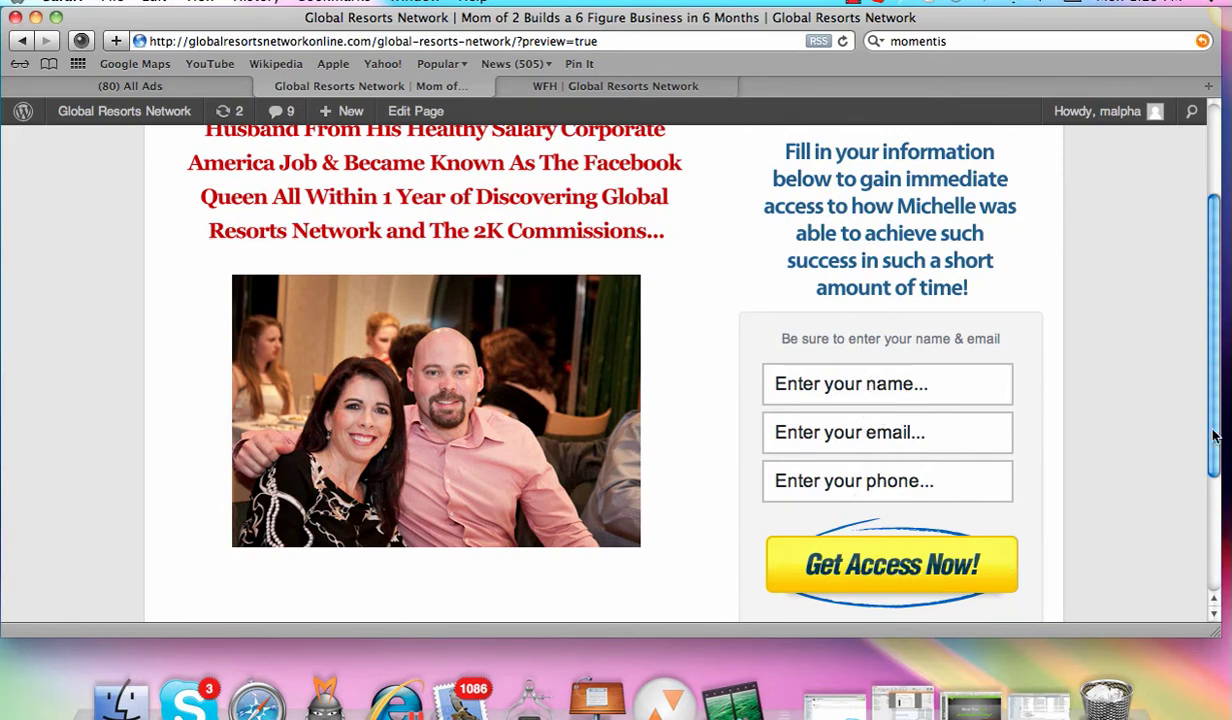
drag(1214, 420, 1214, 365)
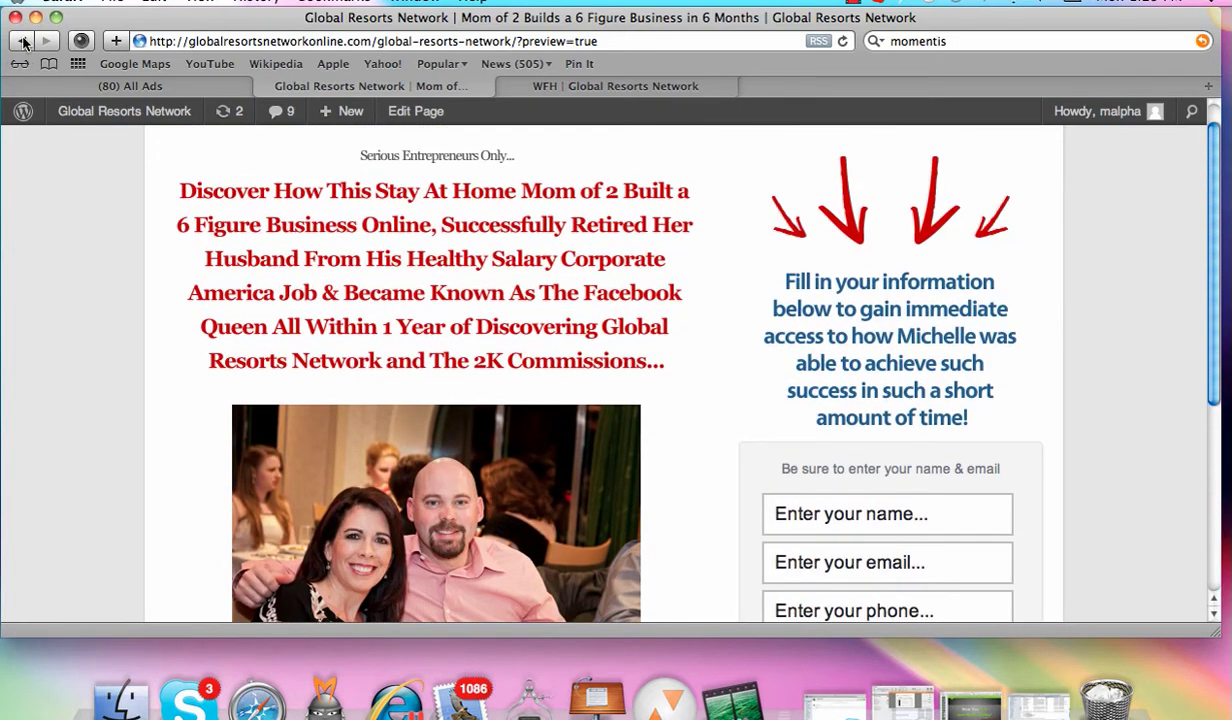
click(22, 41)
Step: Open Global Resorts Network for editing and expand its Squeeze Page Options
click(208, 340)
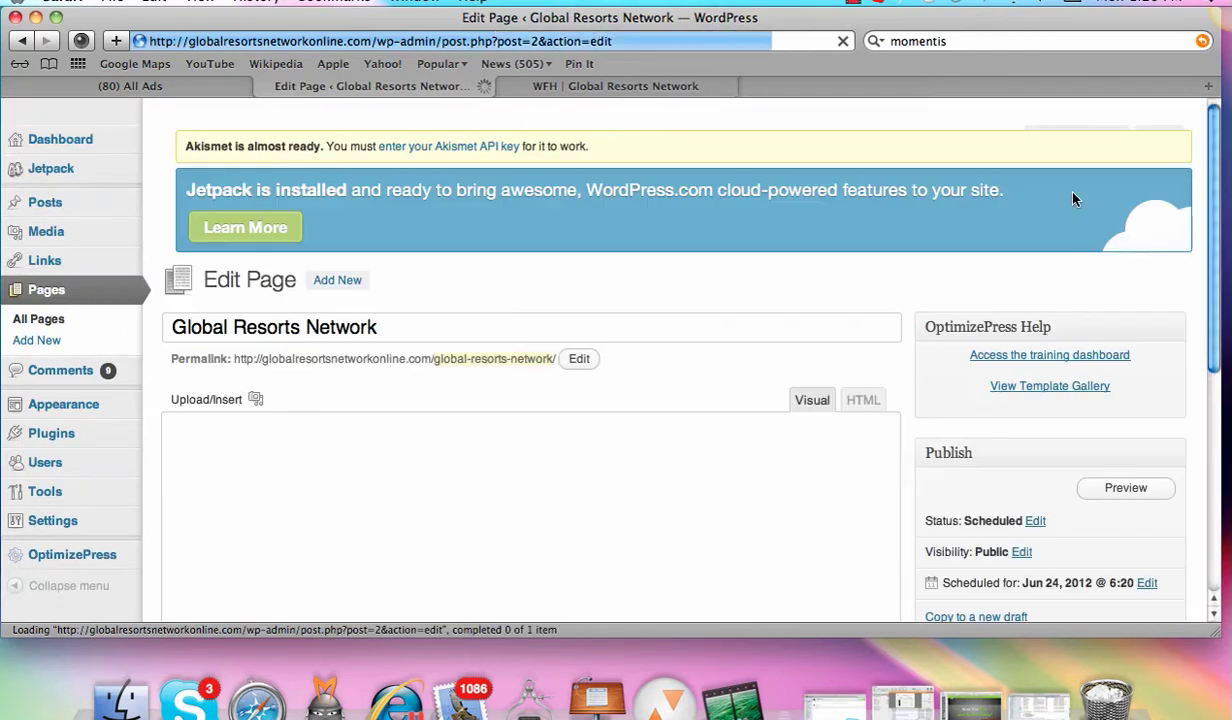
scroll(1213, 178, down, 3)
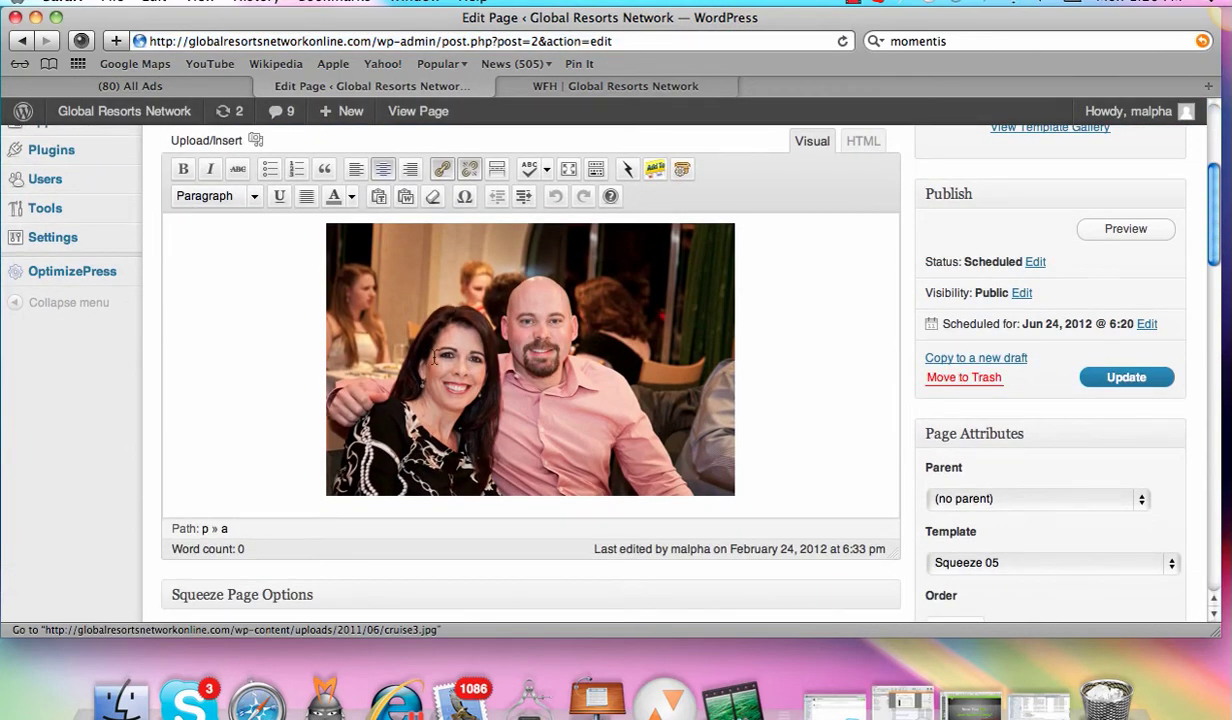
scroll(1213, 215, down, 3)
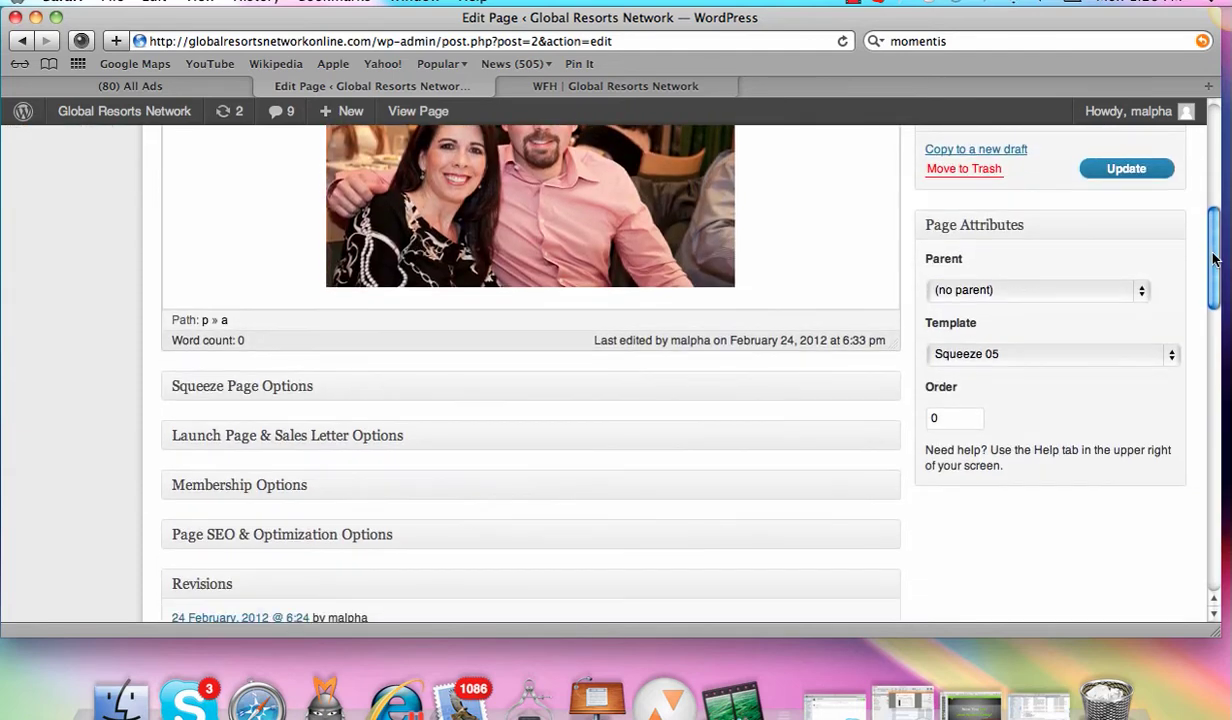
click(267, 388)
scroll(1213, 196, down, 10)
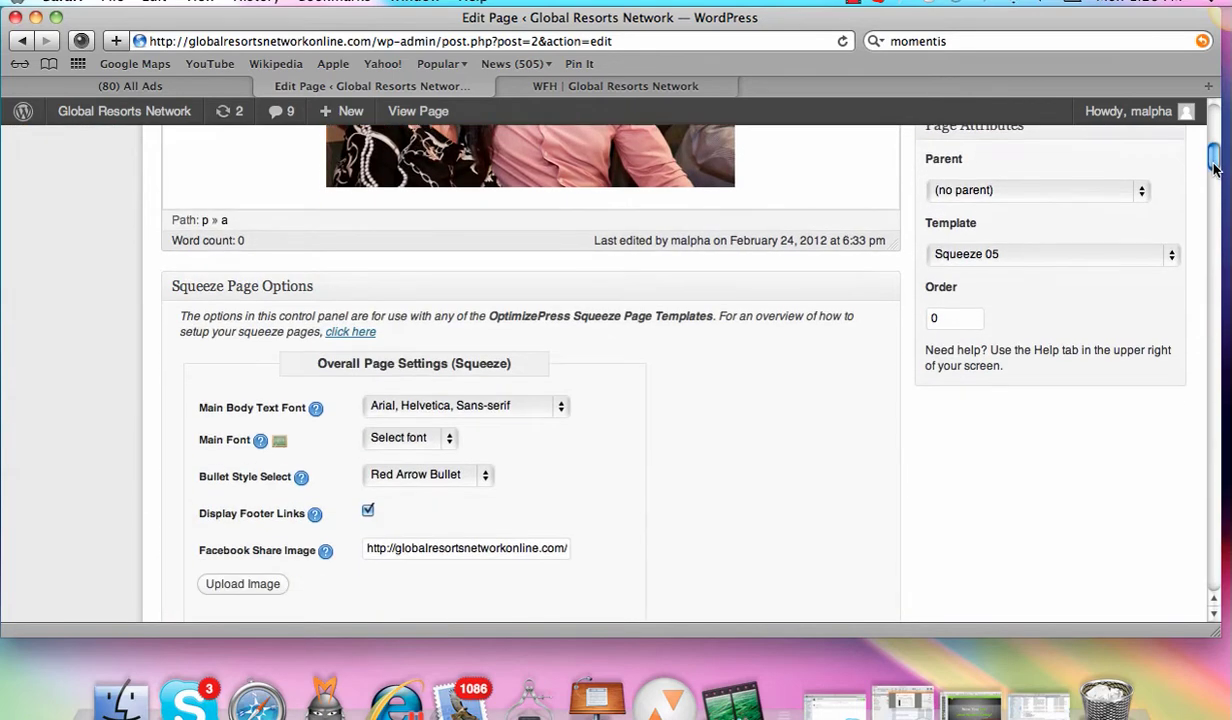
drag(1211, 196, 1166, 246)
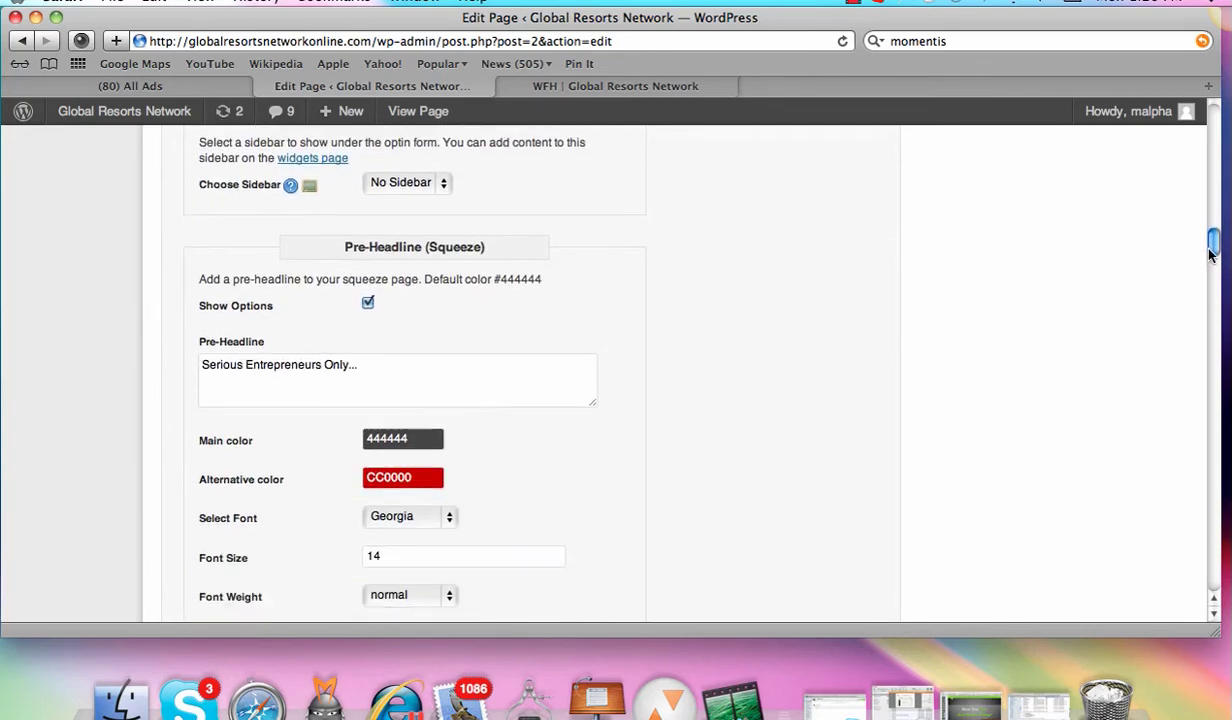
click(617, 87)
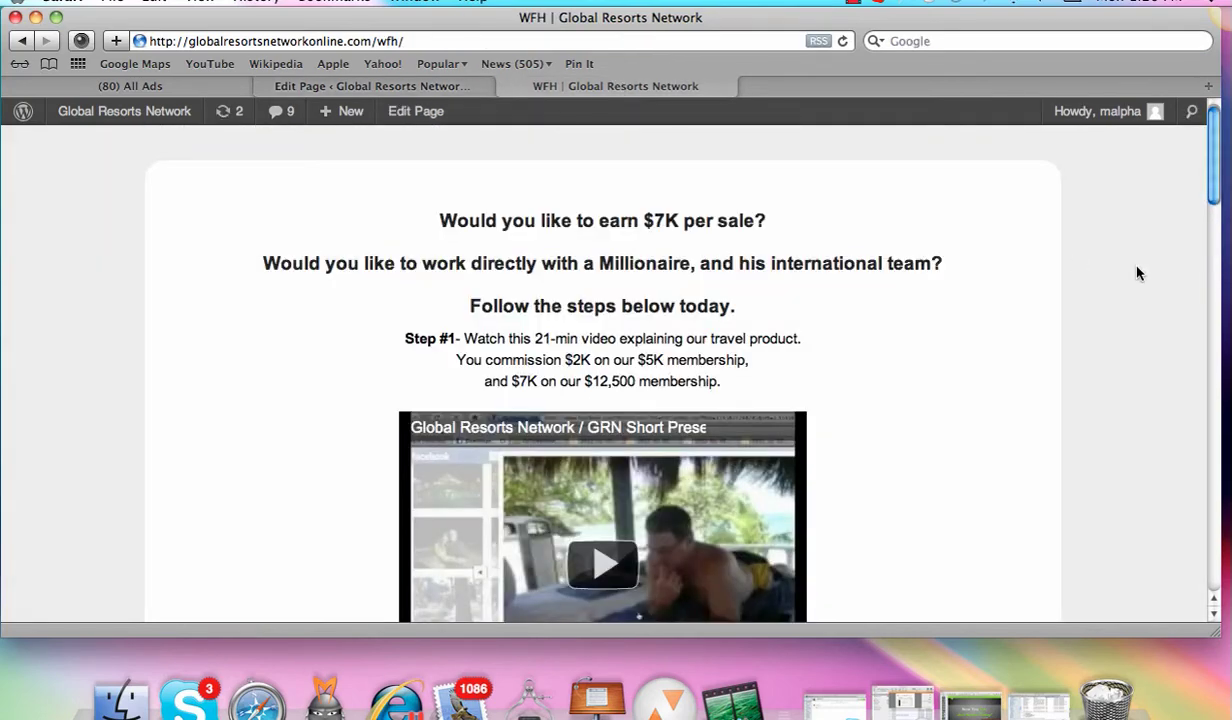
click(398, 88)
drag(1214, 246, 1213, 129)
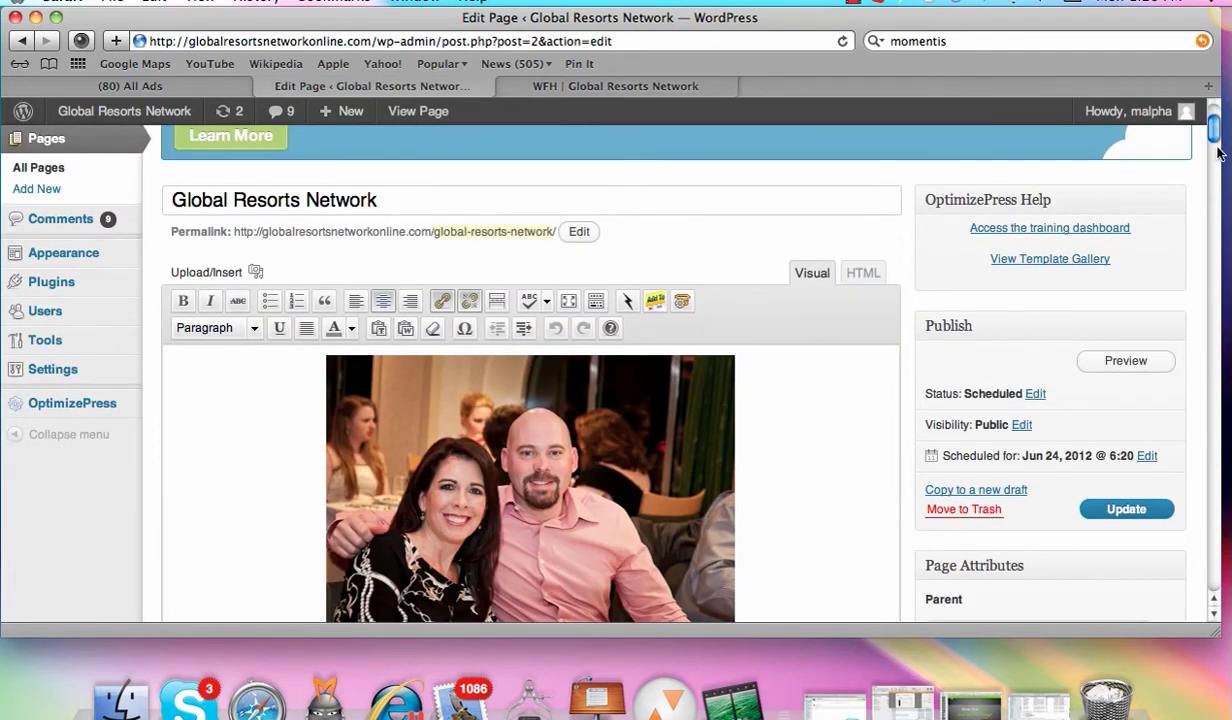
scroll(1219, 152, up, 2)
scroll(1000, 140, down, 5)
scroll(800, 120, up, 3)
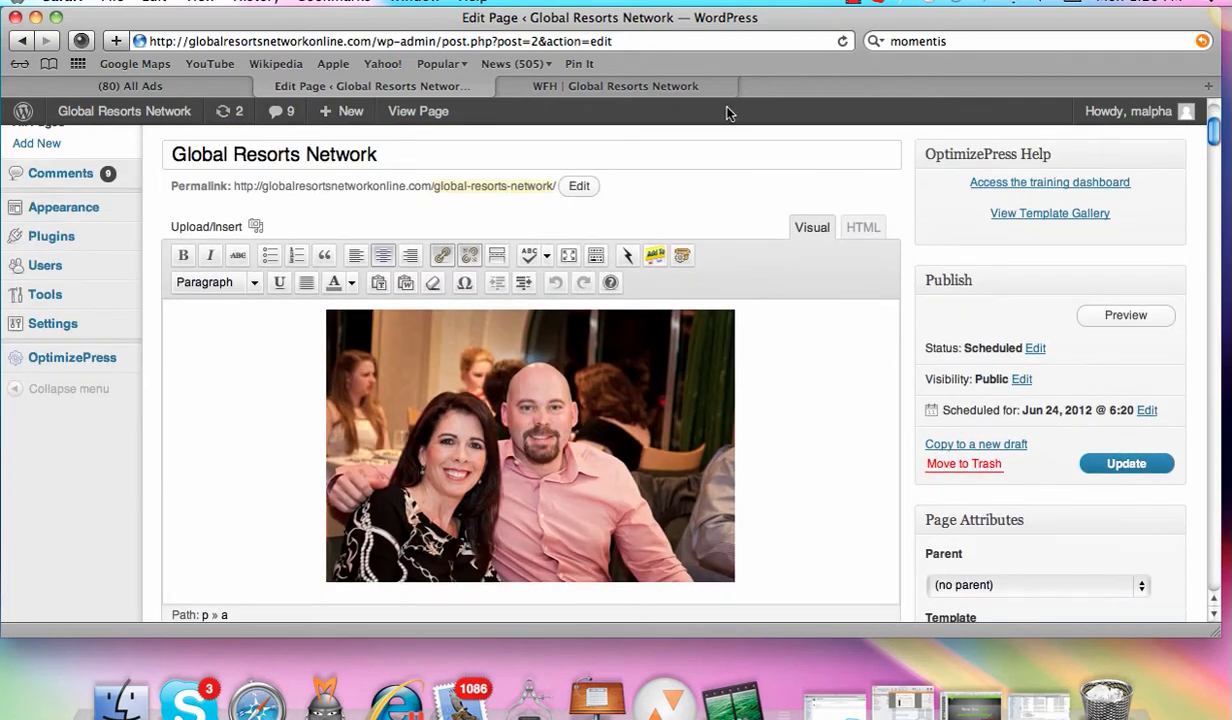
Step: Load the global-resorts-network page preview in the WFH browser tab
click(680, 86)
click(619, 41)
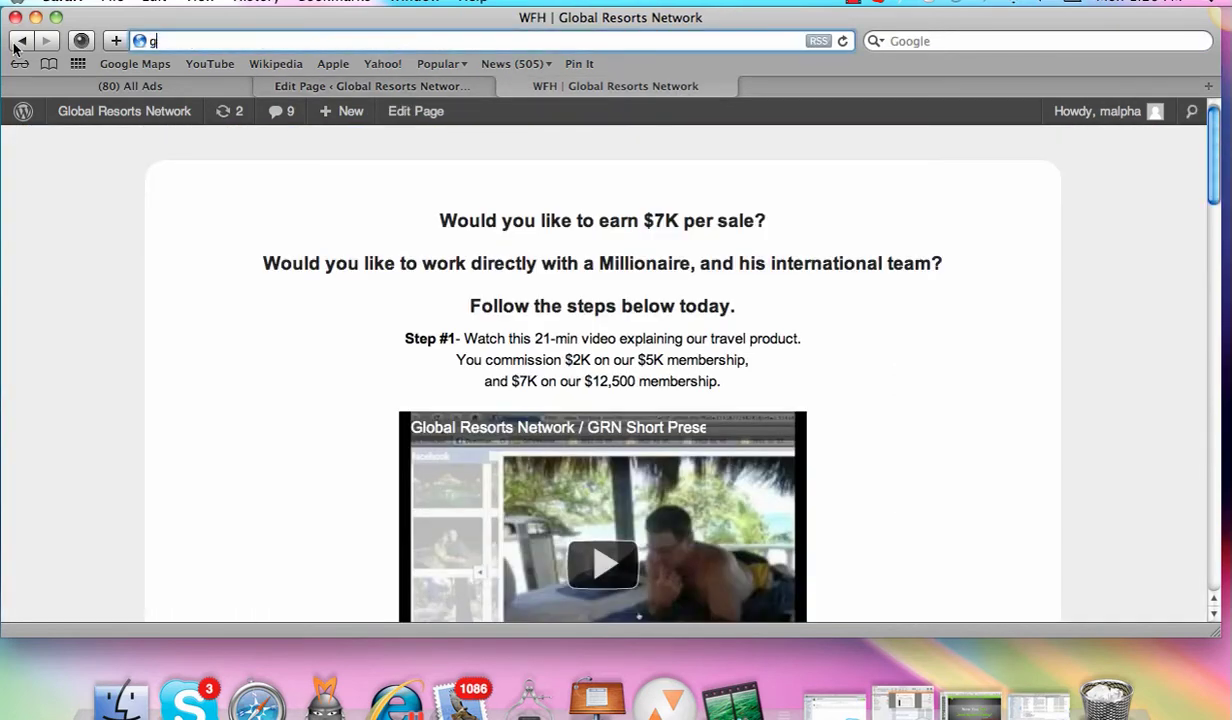
text(global)
key(Right)
text(gl)
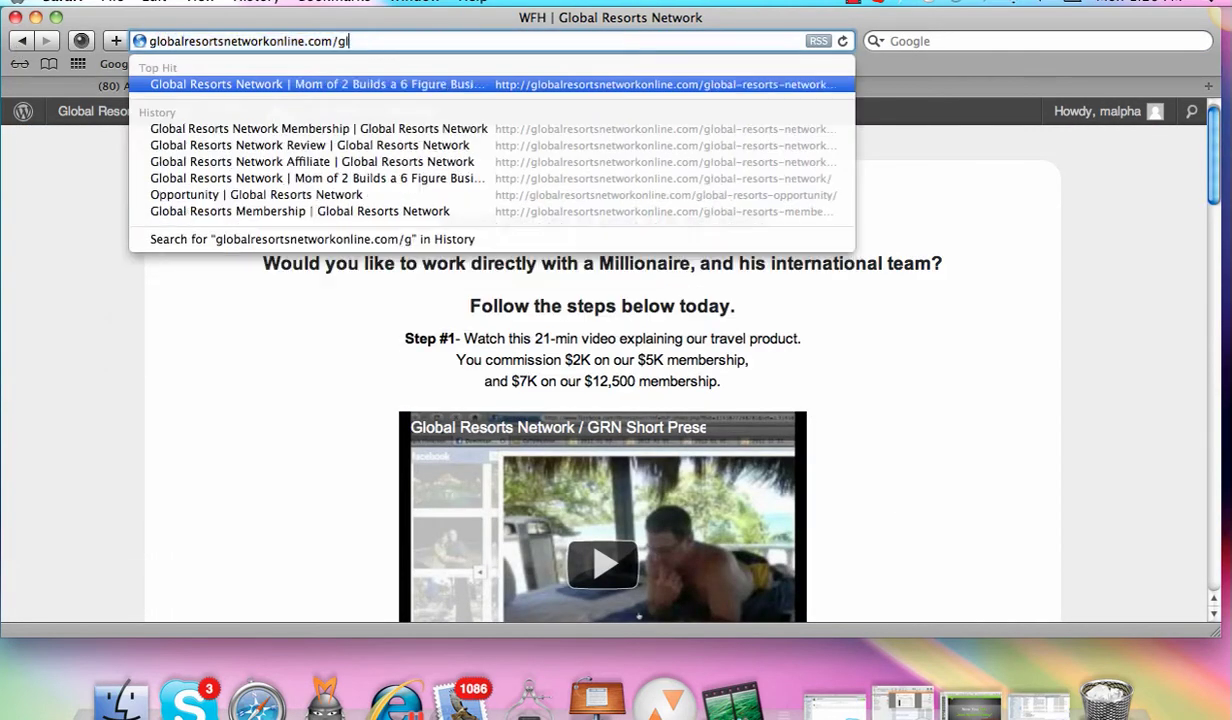
key(Return)
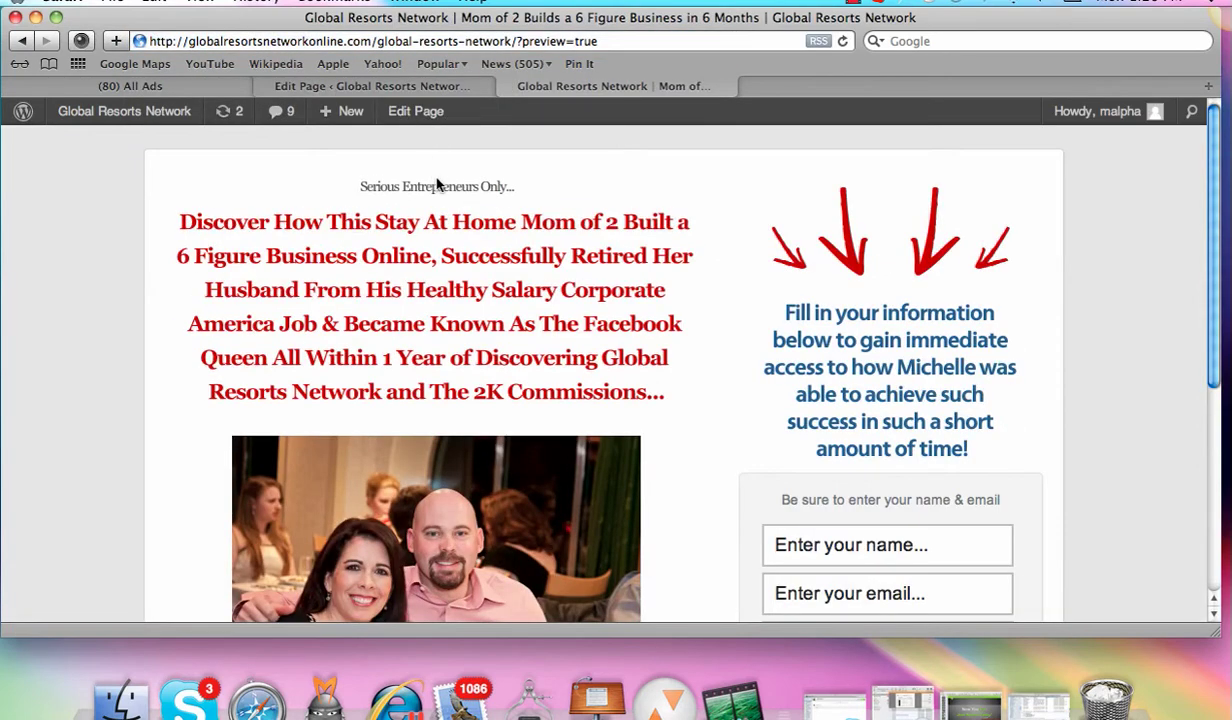
click(426, 88)
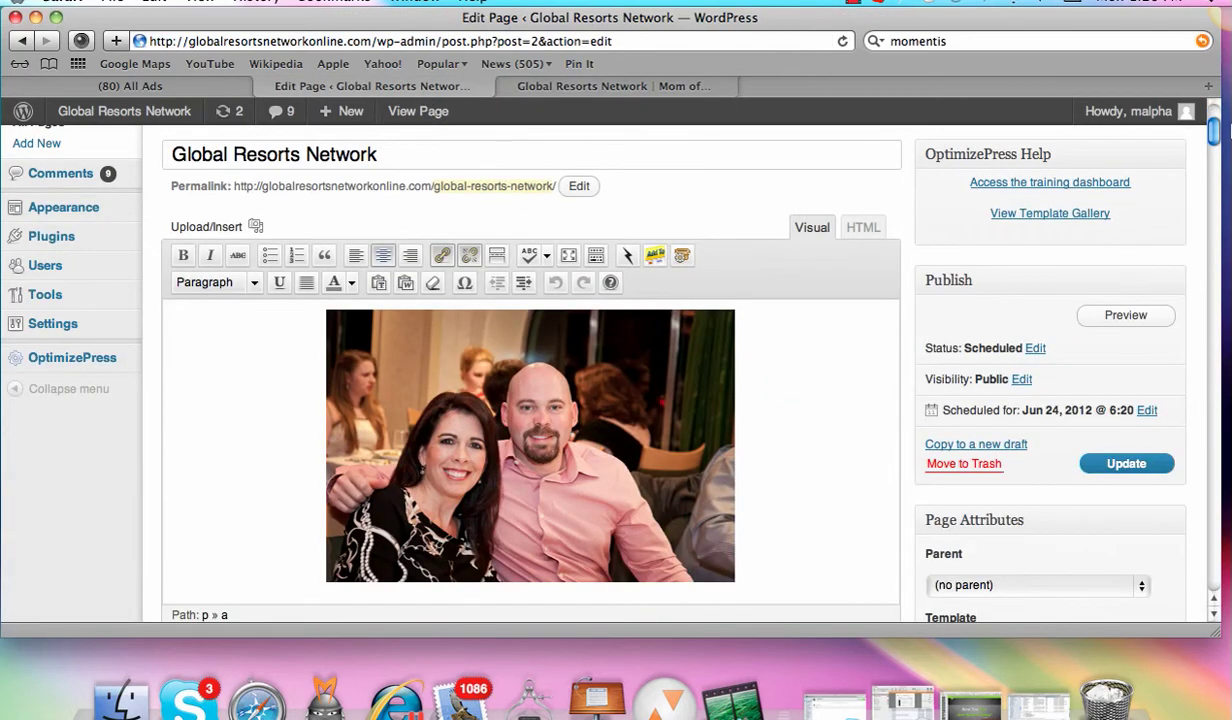
drag(1213, 132, 1213, 278)
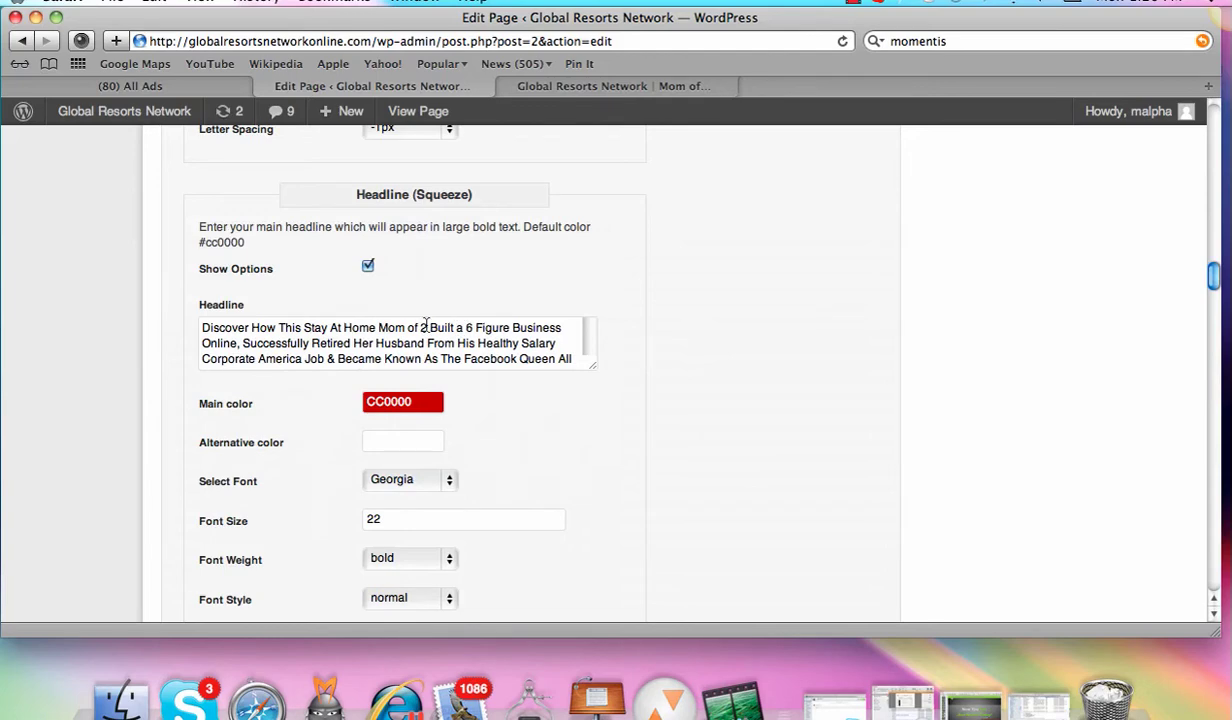
click(626, 90)
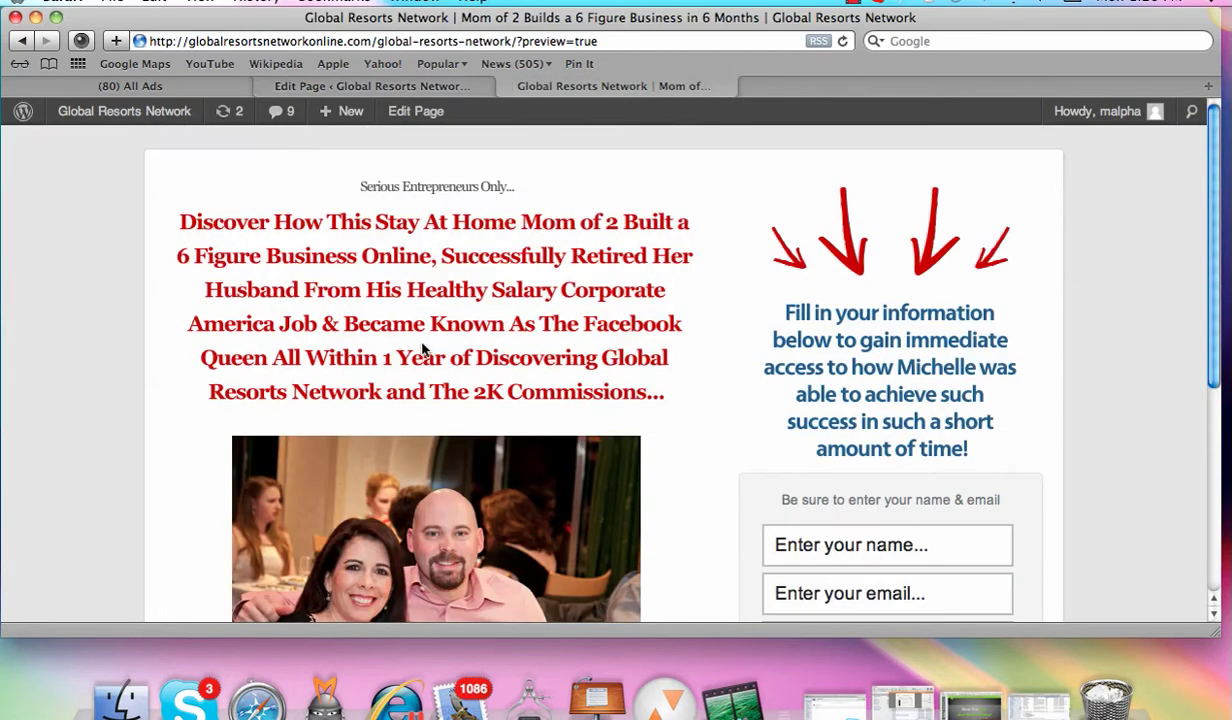
click(414, 88)
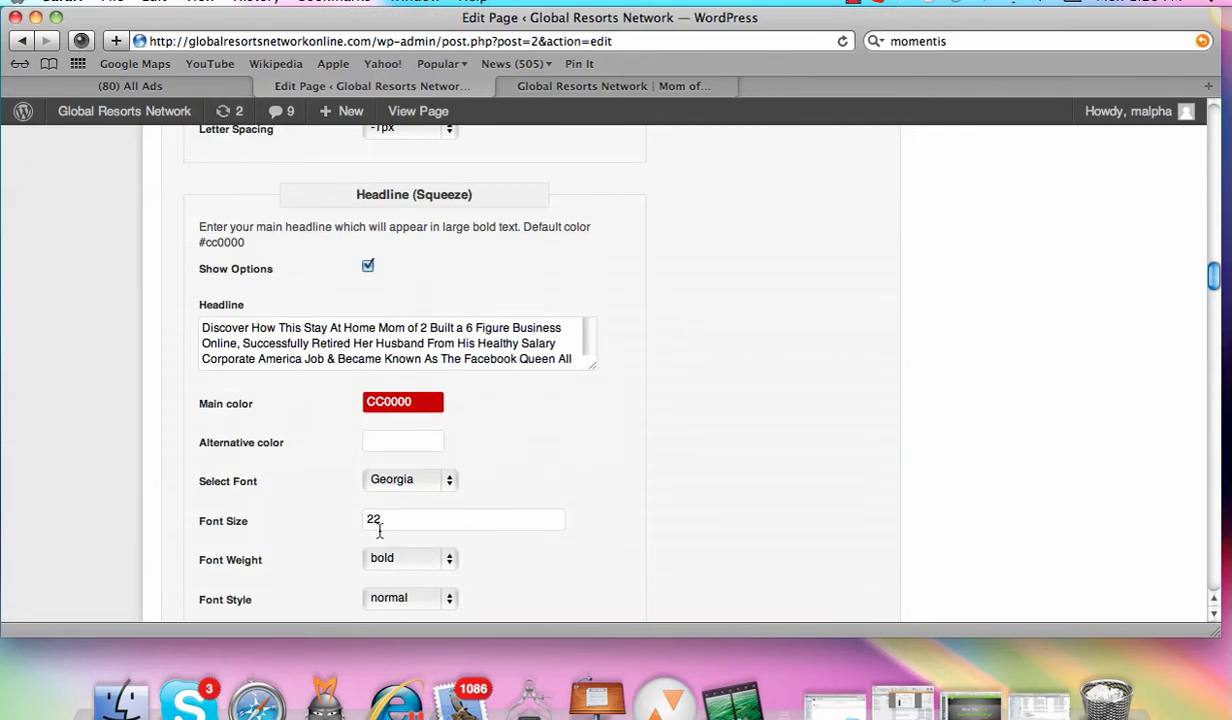
drag(1216, 275, 1208, 126)
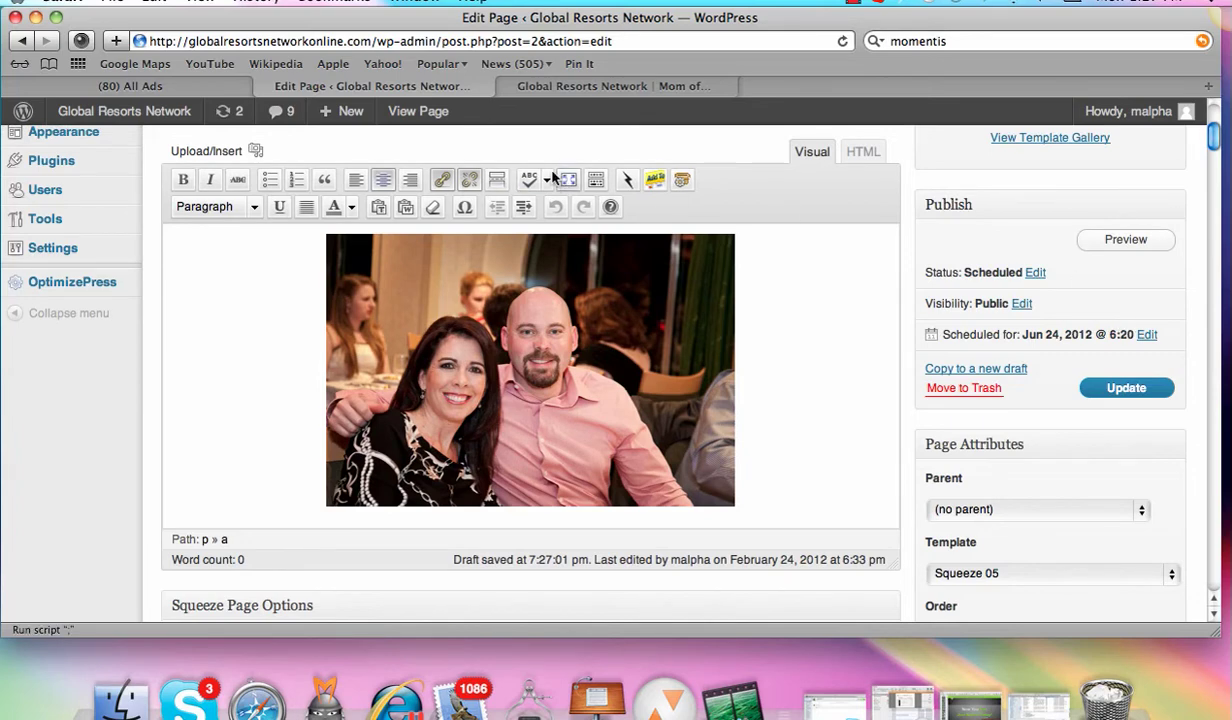
scroll(363, 176, up, 3)
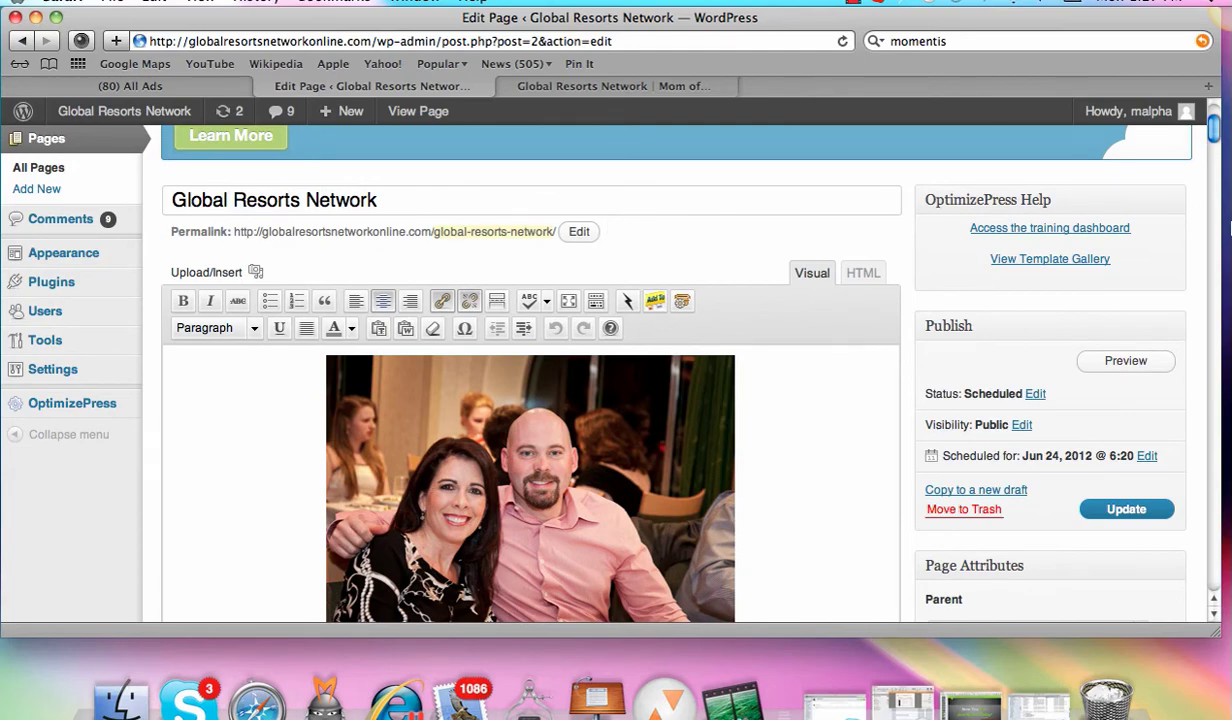
drag(1215, 140, 1213, 305)
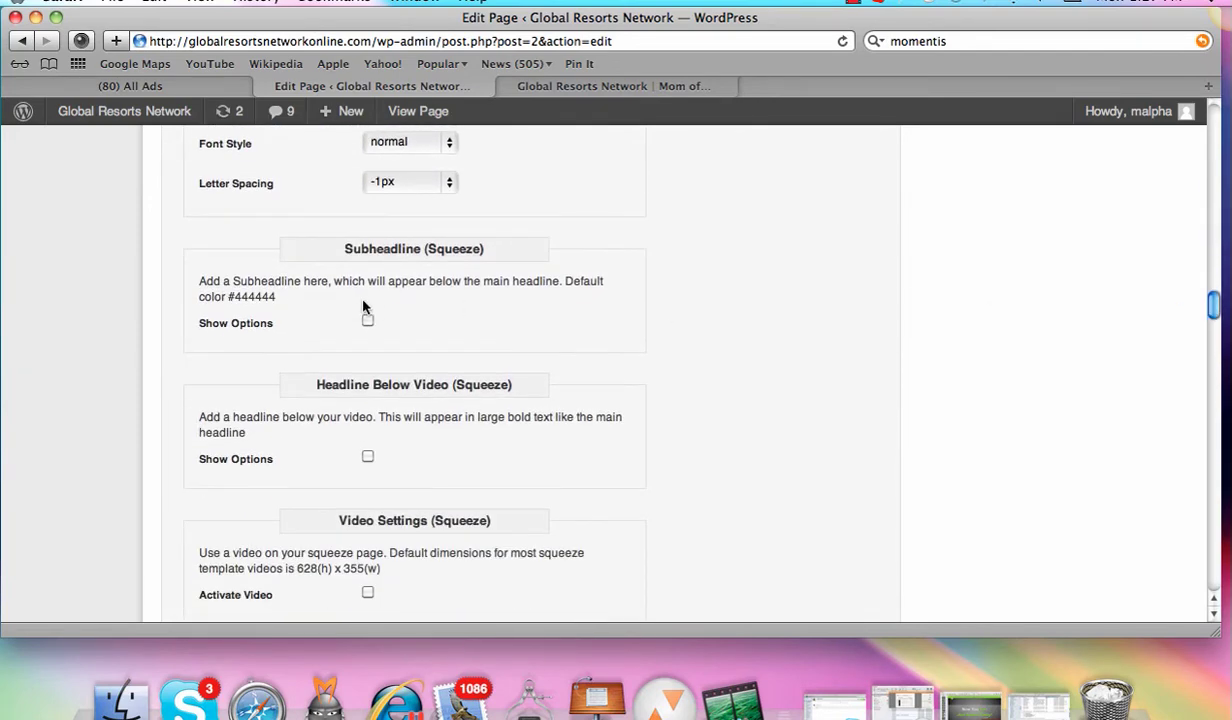
click(587, 90)
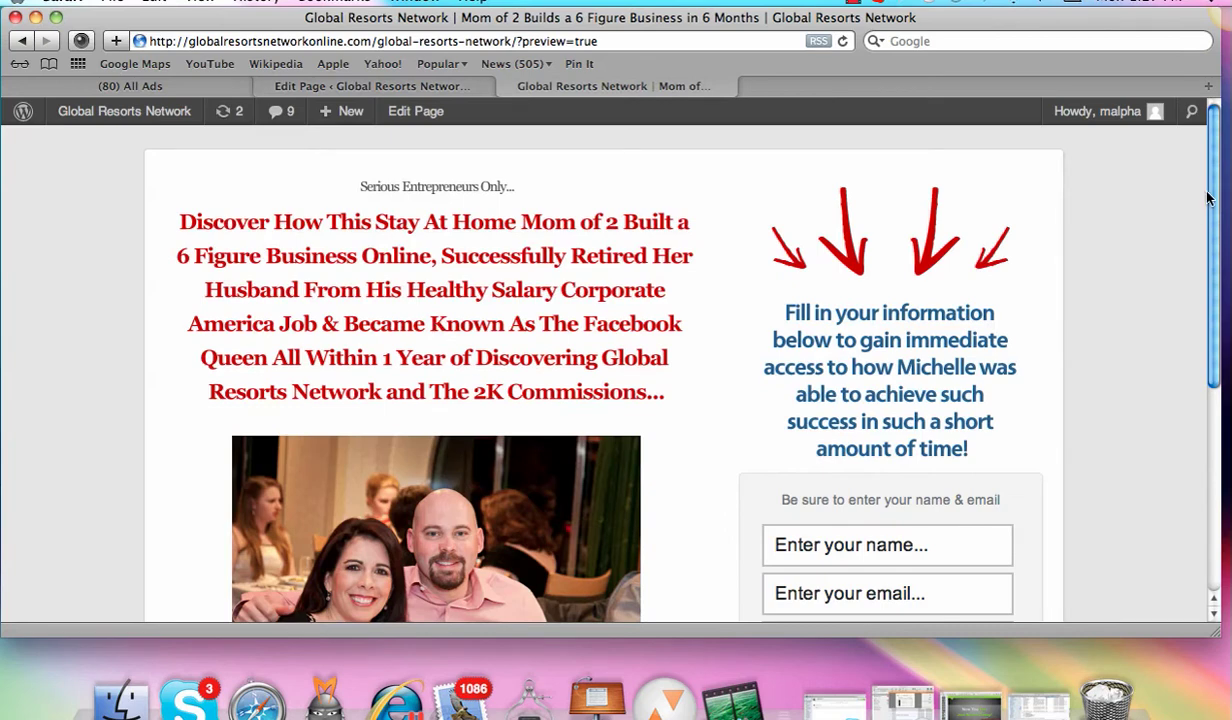
drag(1212, 220, 1207, 310)
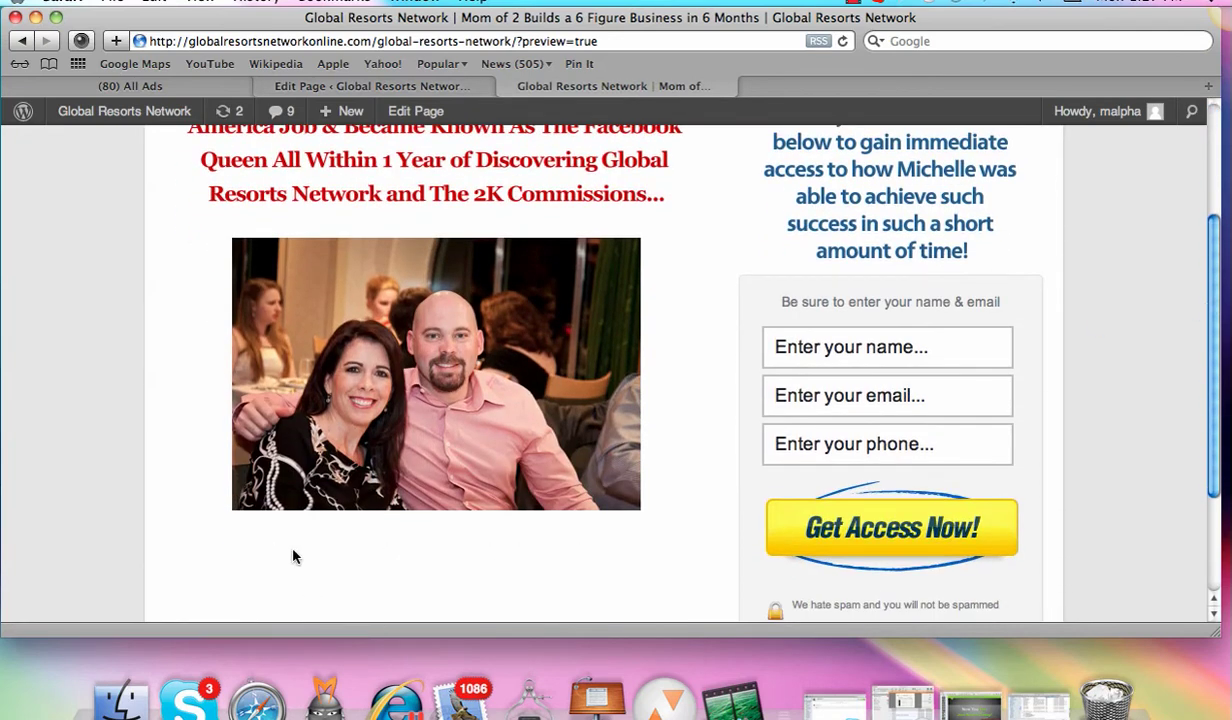
mouse_move(342, 116)
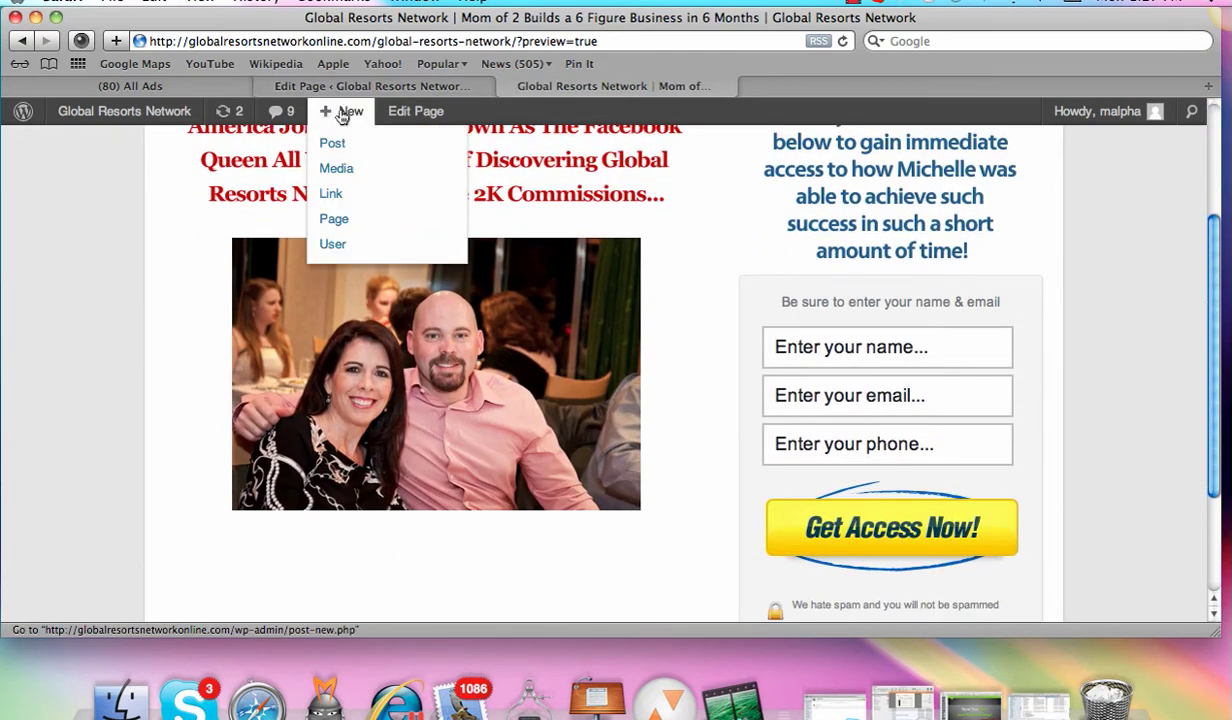
click(355, 84)
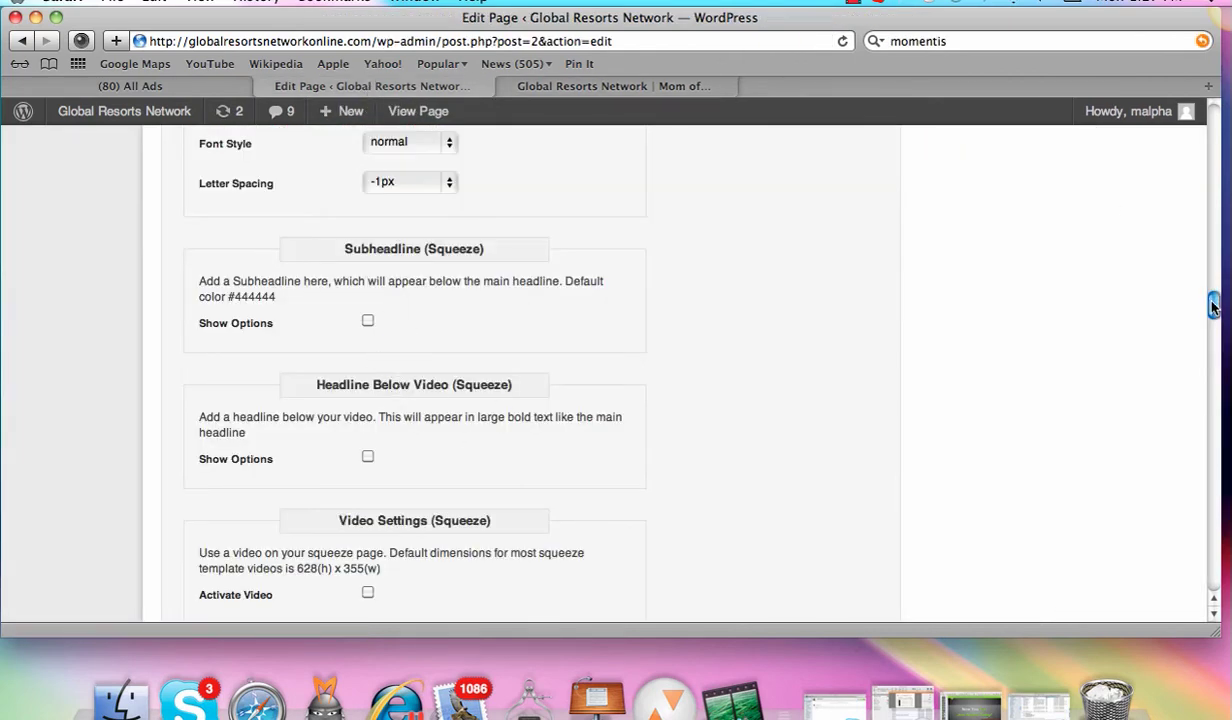
drag(1213, 307, 1213, 325)
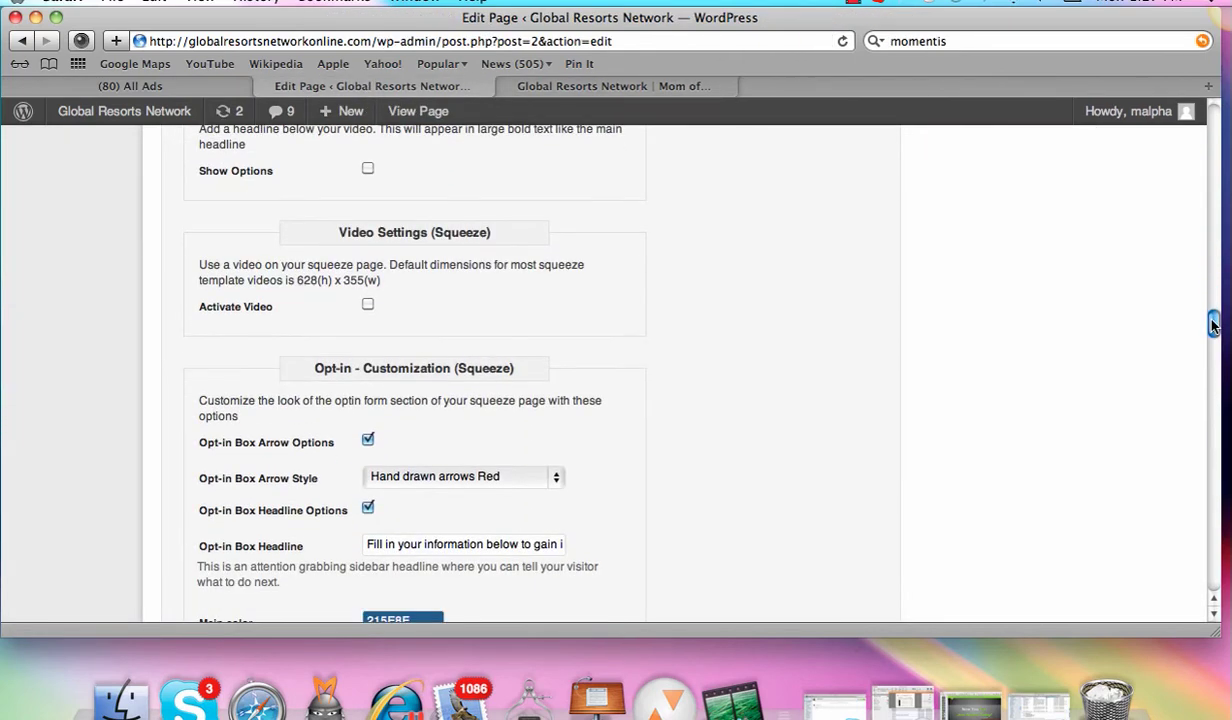
click(368, 306)
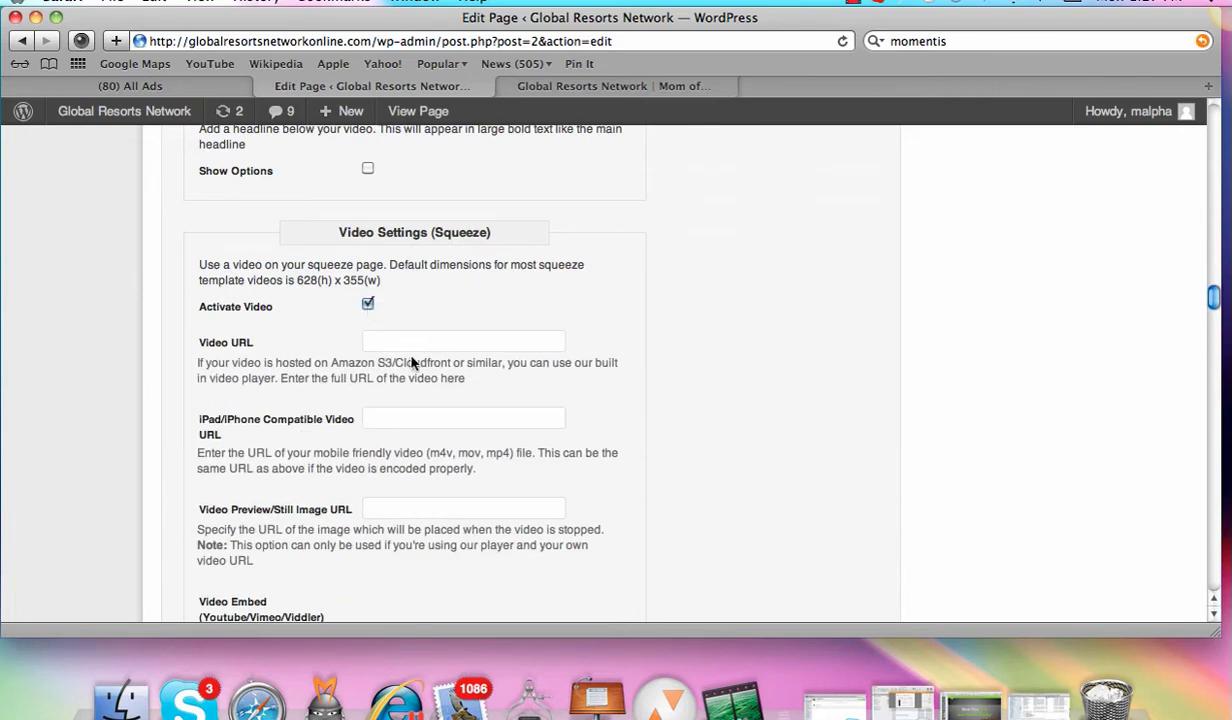
drag(1215, 305, 1200, 300)
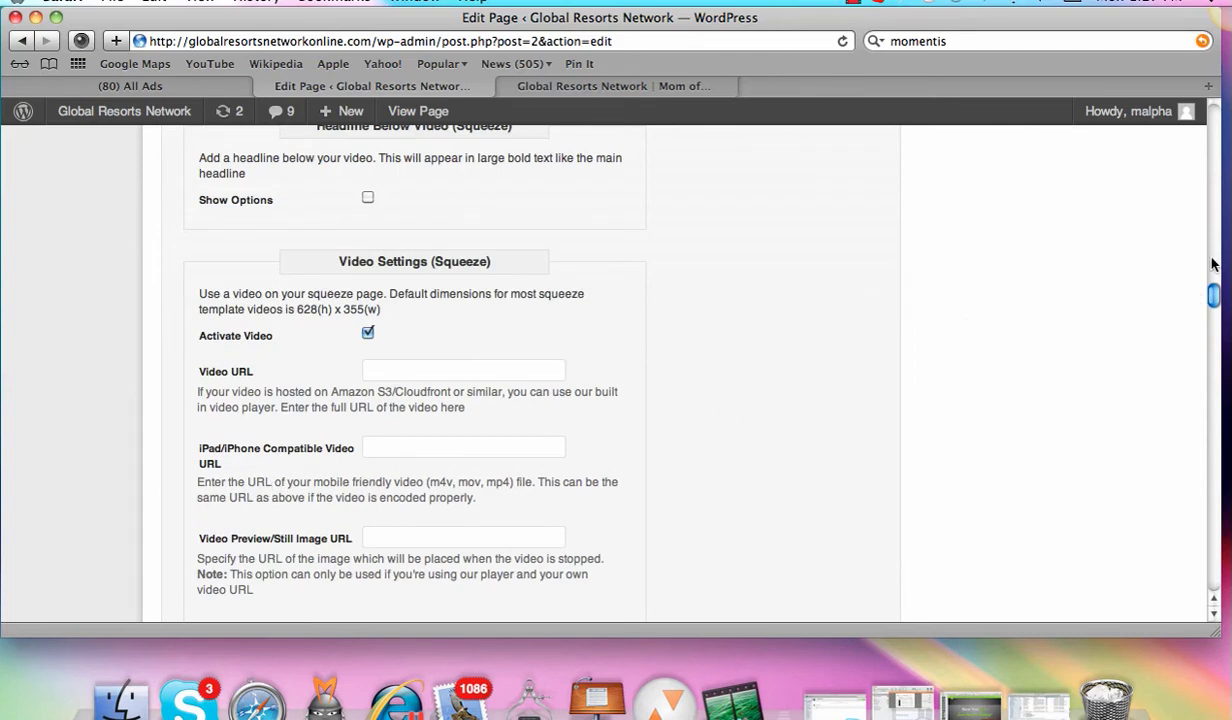
drag(1213, 295, 1212, 316)
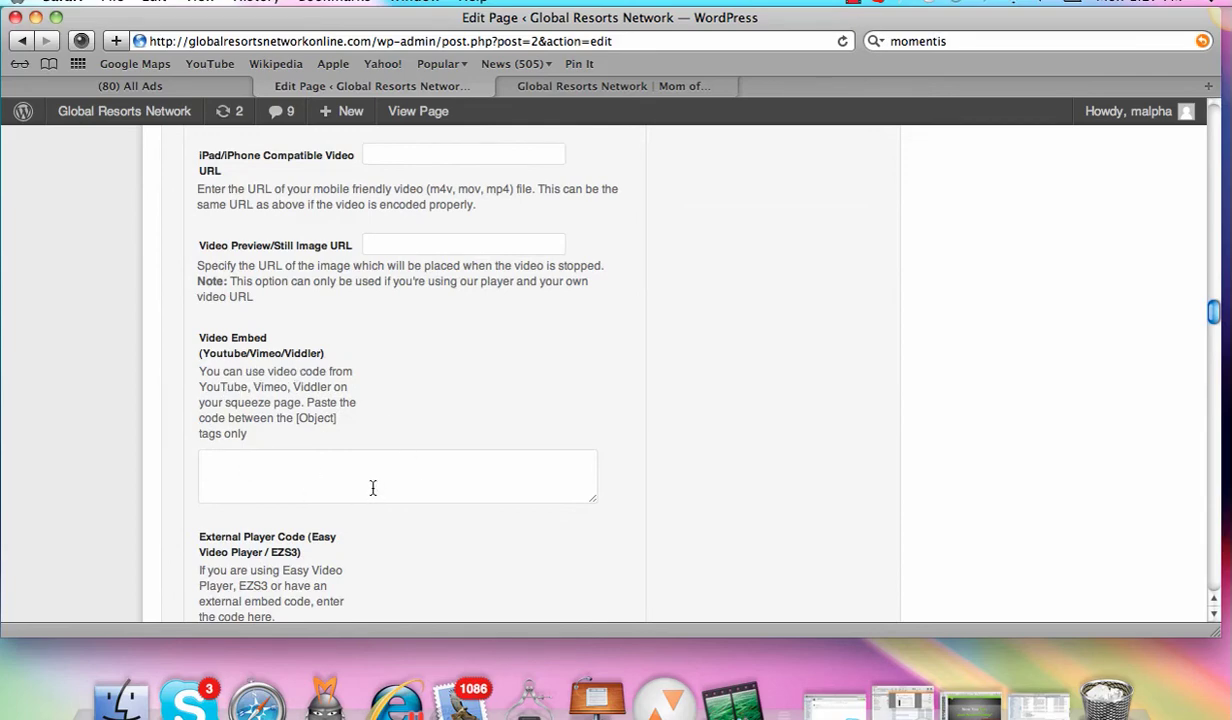
drag(1216, 314, 1212, 341)
click(368, 316)
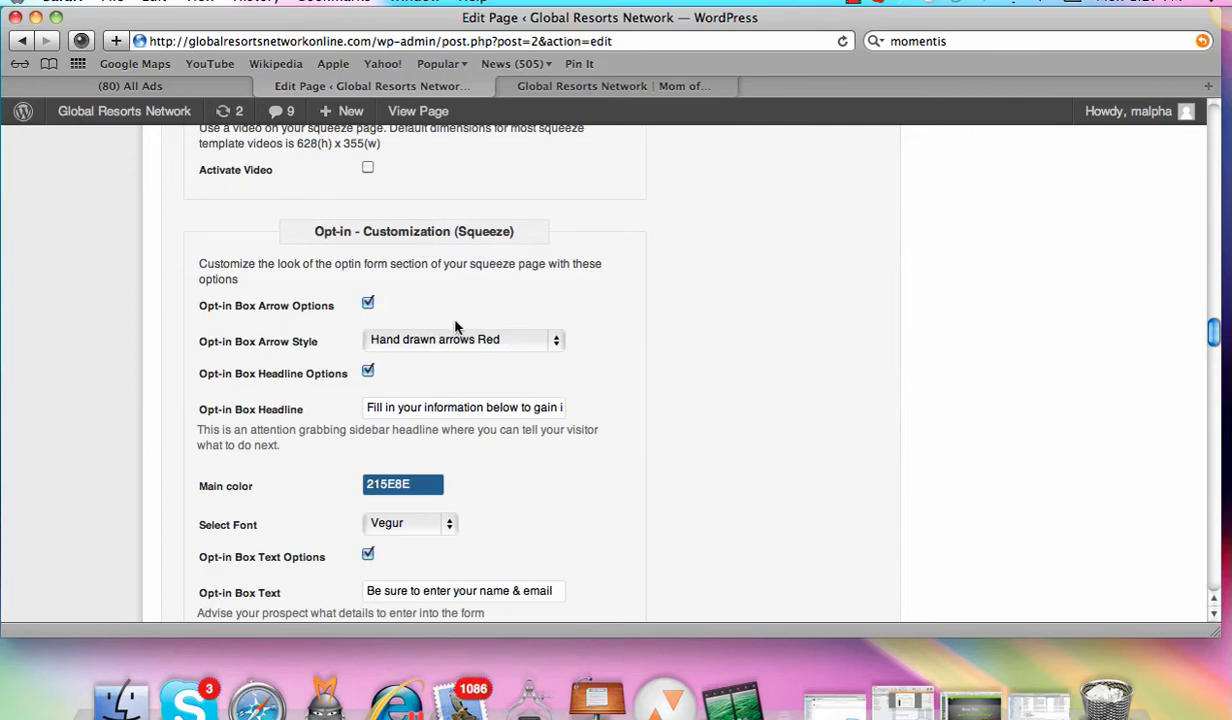
click(640, 88)
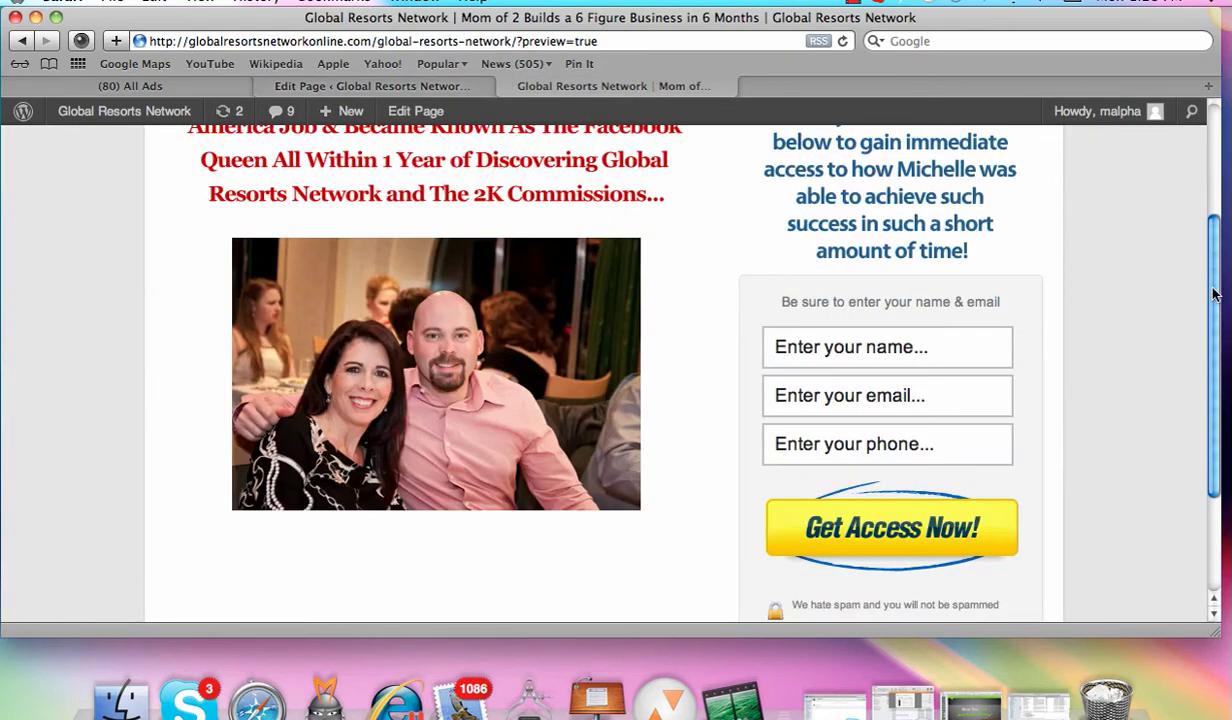
scroll(817, 283, up, 5)
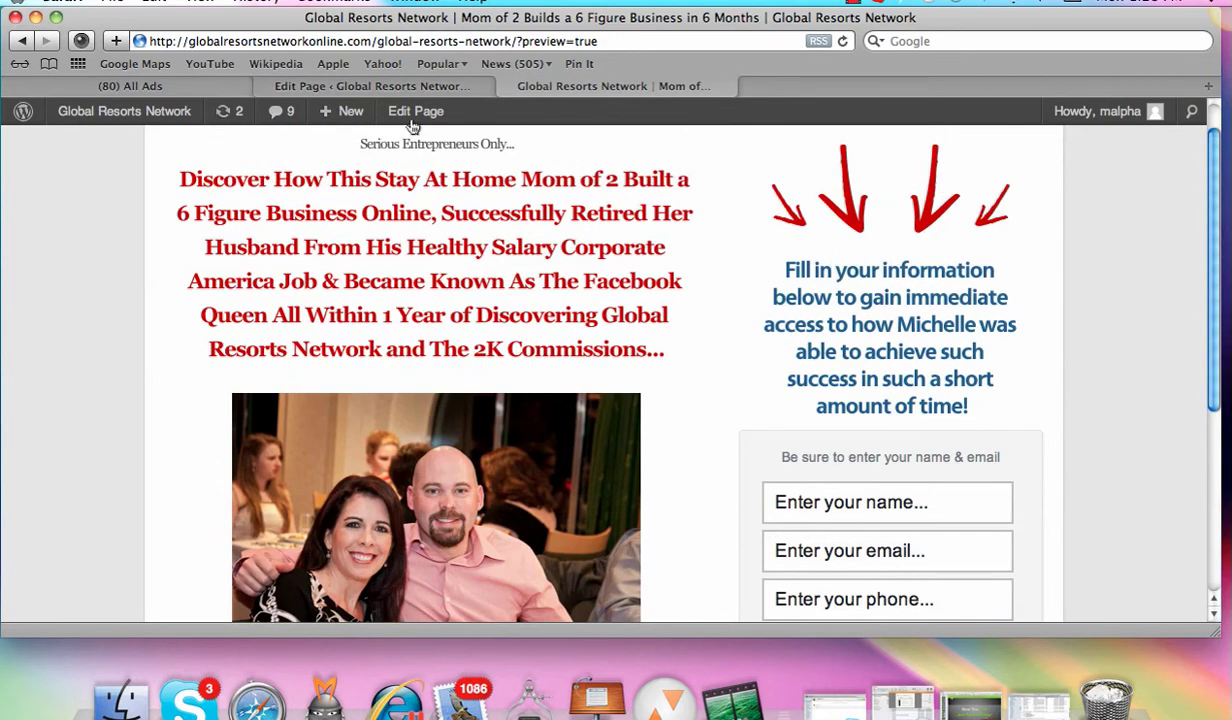
click(398, 84)
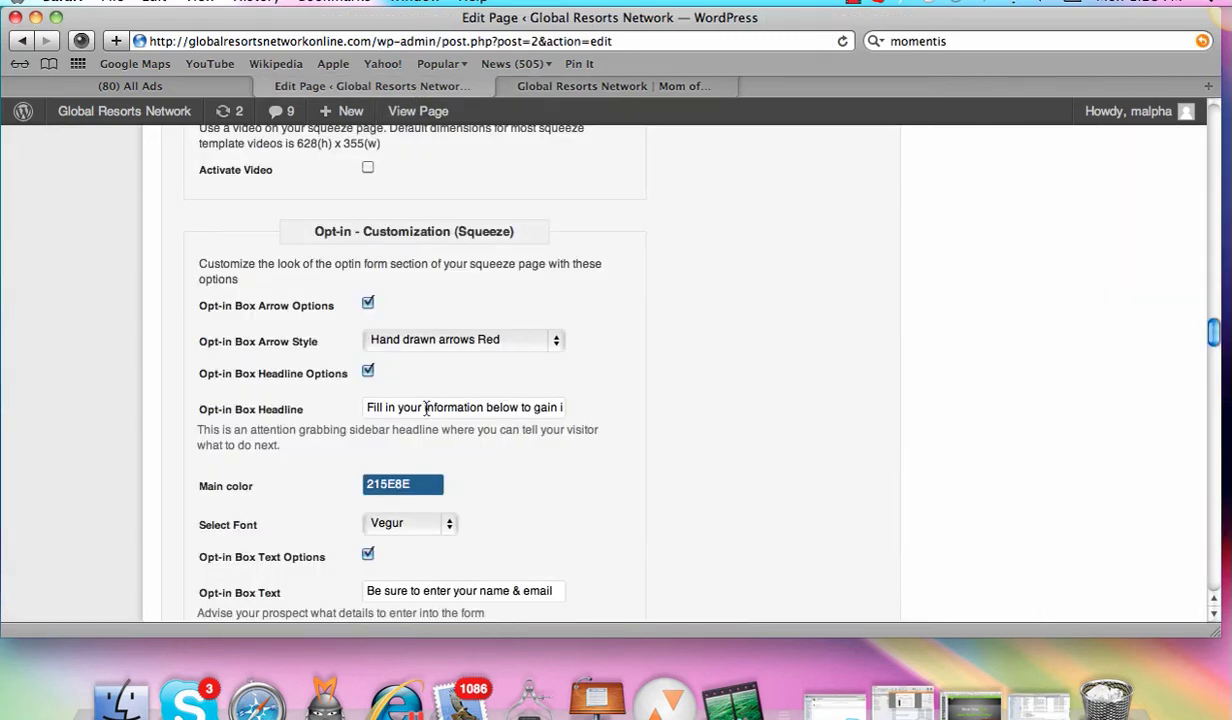
click(560, 343)
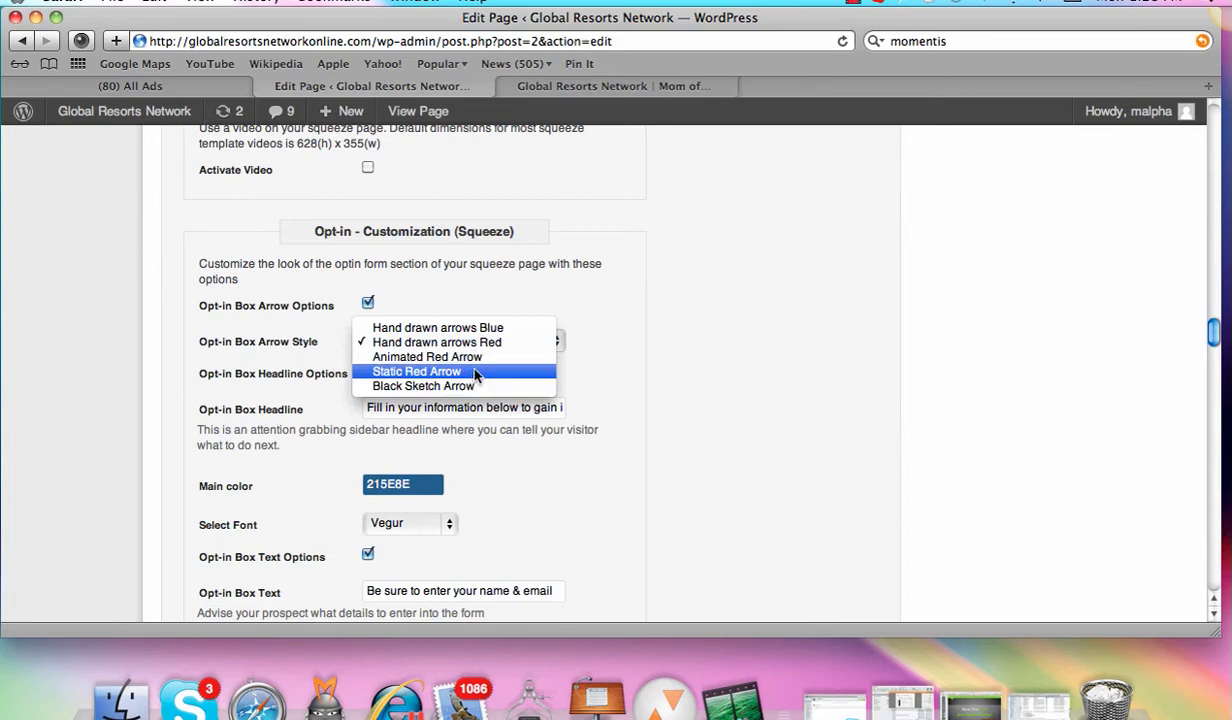
click(455, 342)
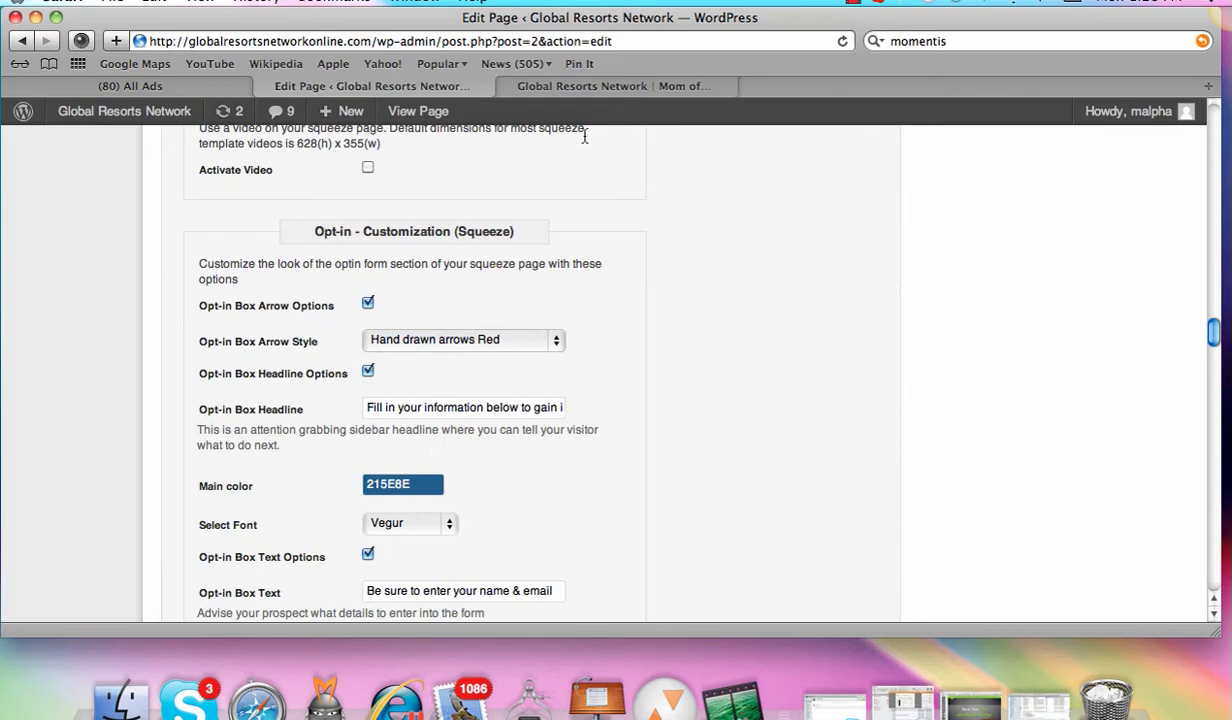
click(615, 91)
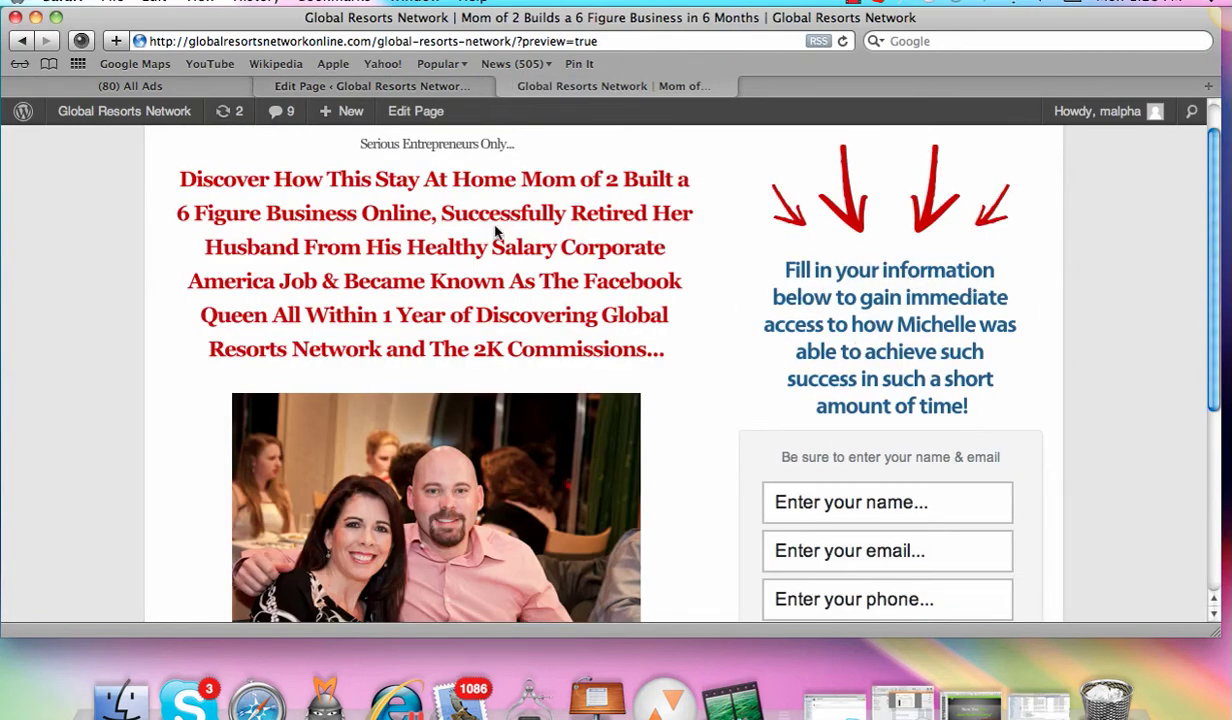
click(385, 86)
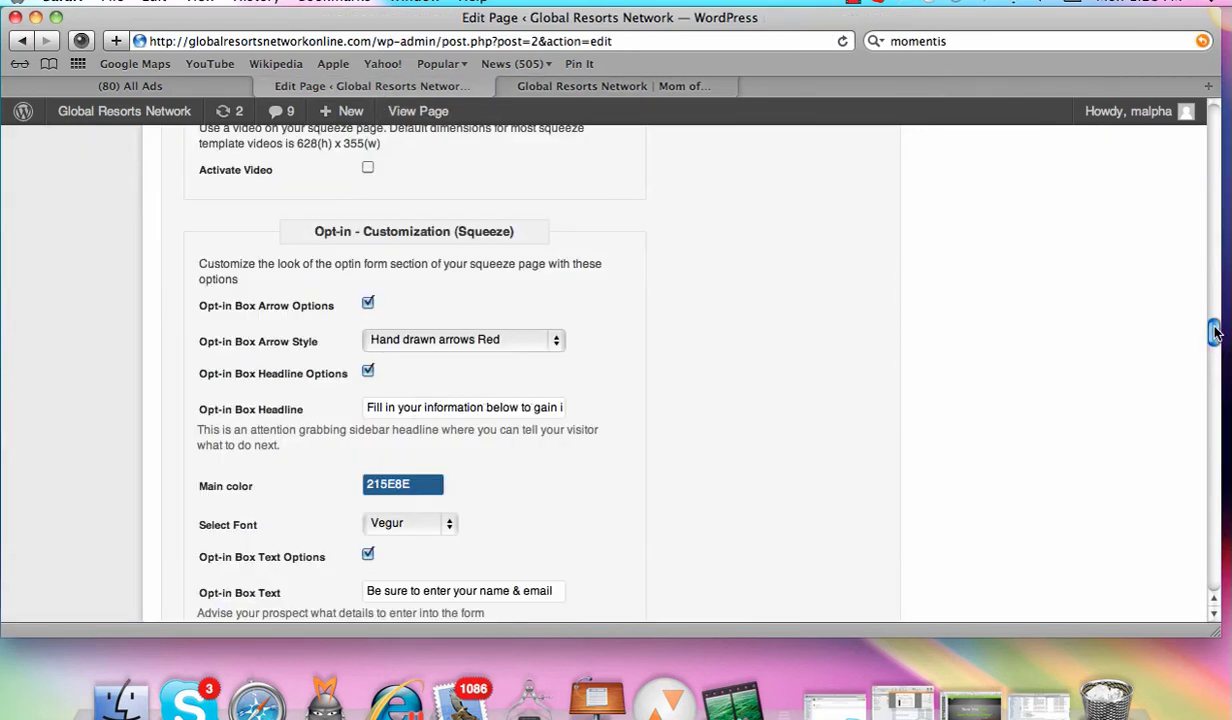
drag(1214, 333, 1155, 127)
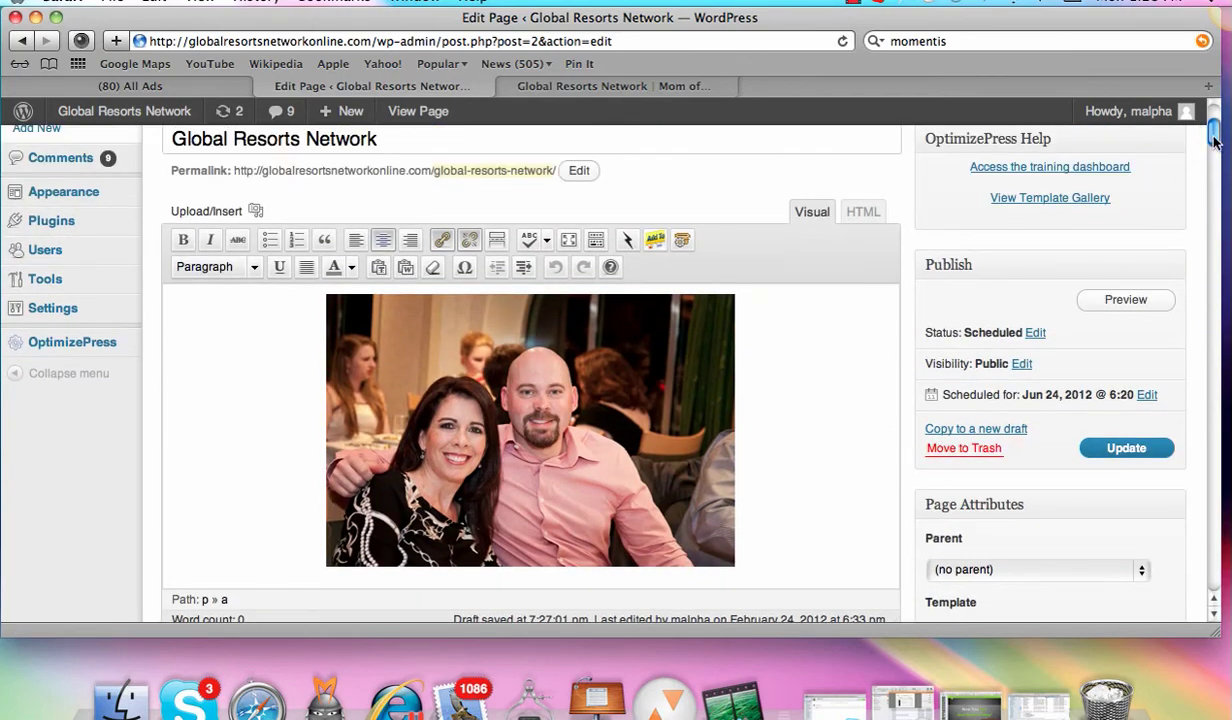
Step: Open OptimizePress General Settings, visit the Training & Support Dashboard, then minimize that window
scroll(1214, 141, up, 2)
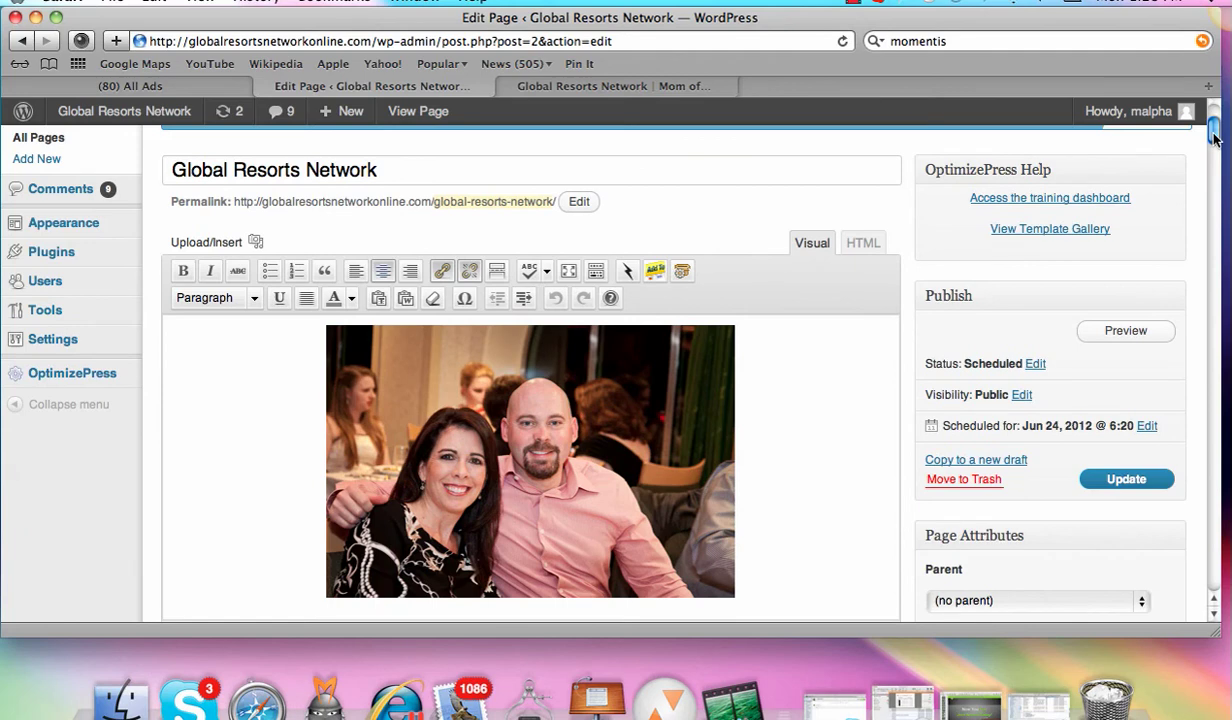
click(73, 379)
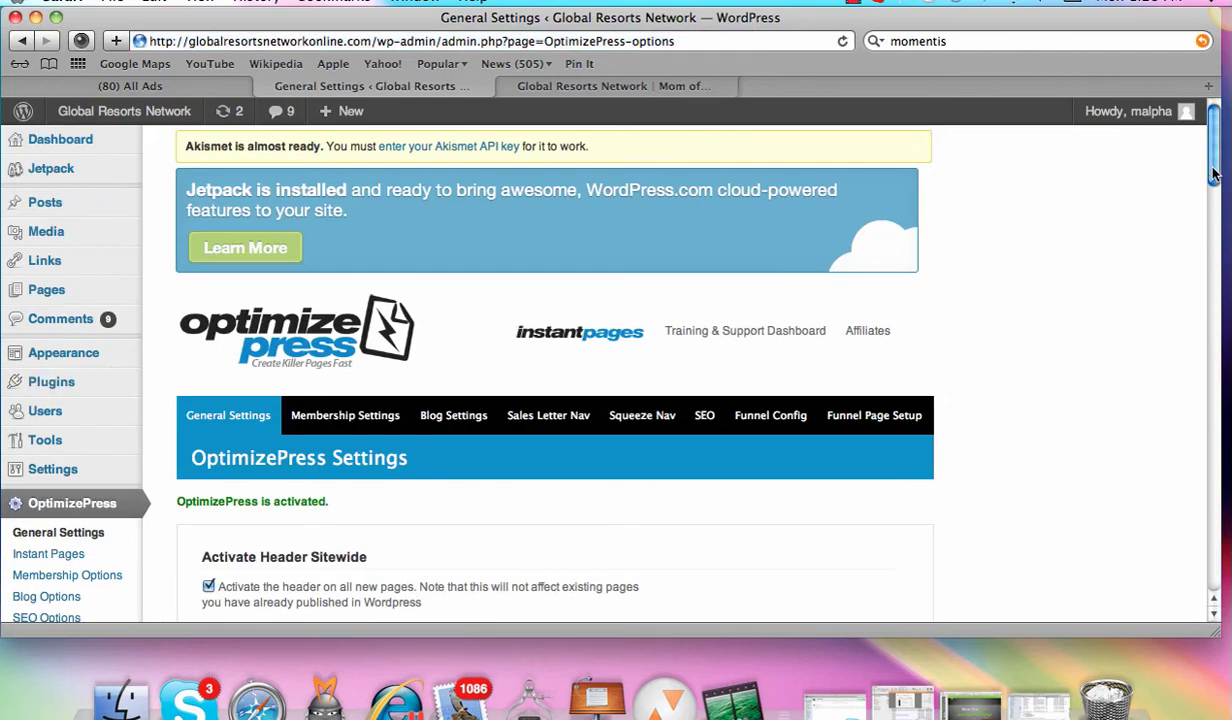
drag(1214, 175, 1214, 203)
drag(1214, 180, 1190, 188)
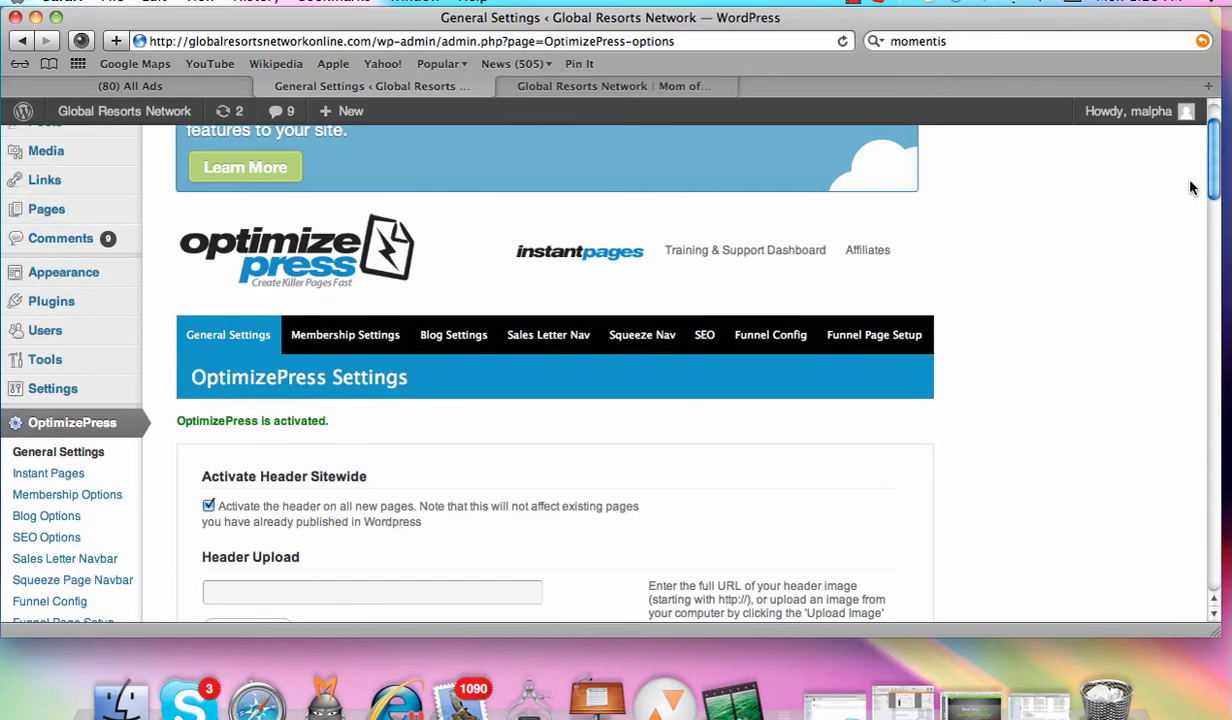
click(747, 252)
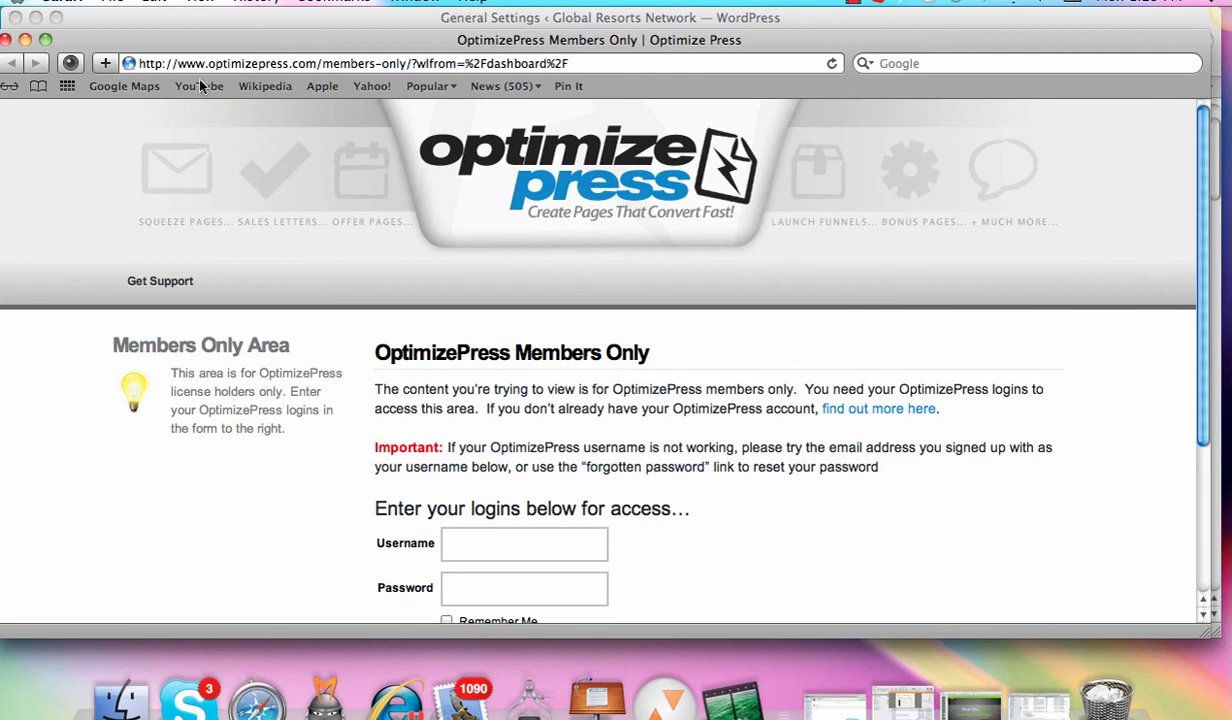
click(25, 40)
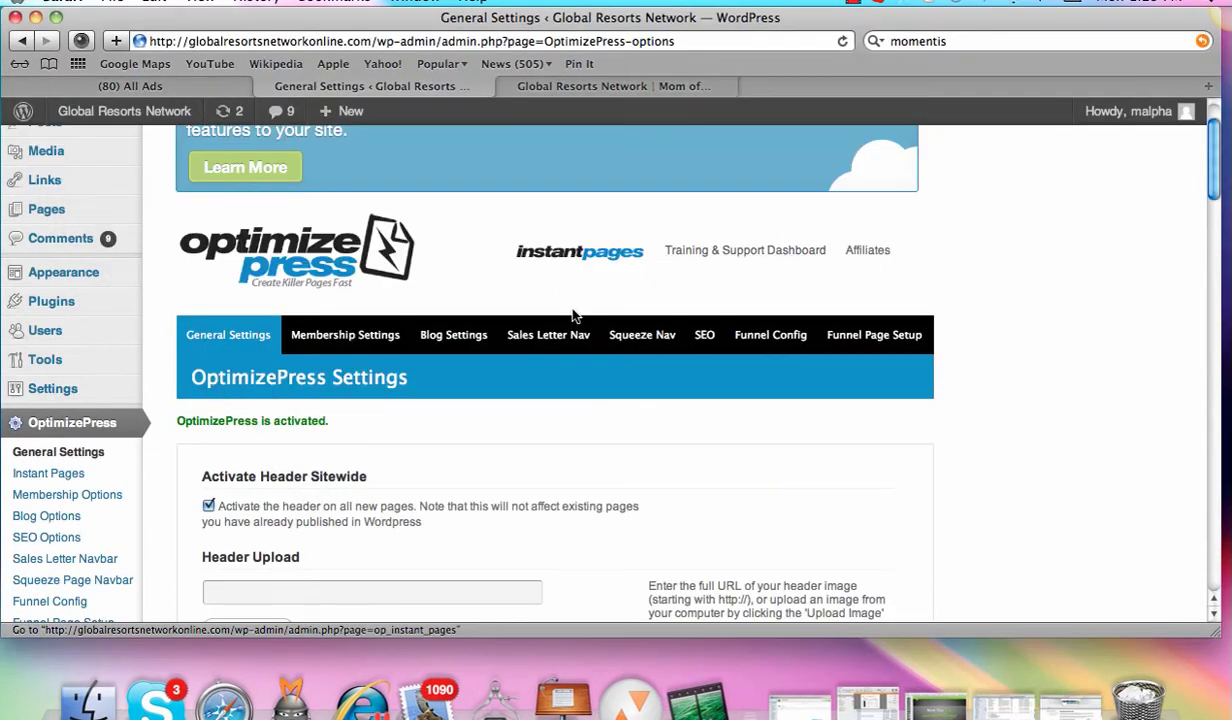
Step: Show the Installed Plugins list, then briefly reveal the desktop with F11
click(64, 307)
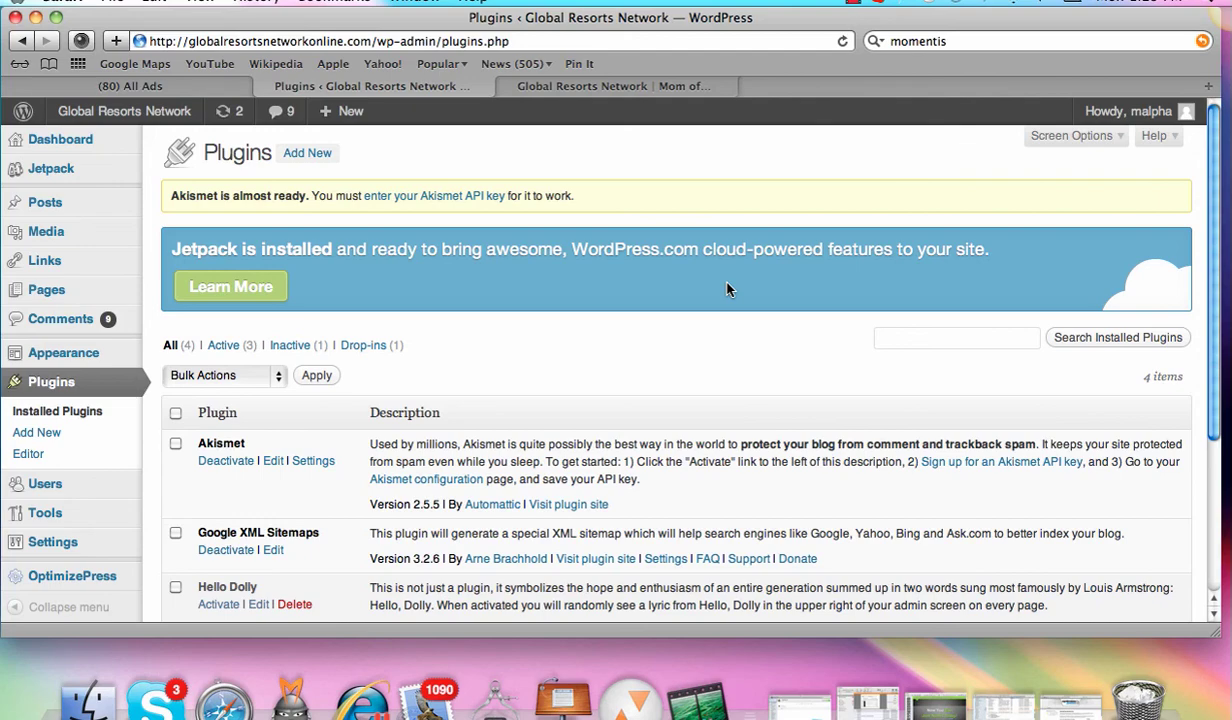
key(F11)
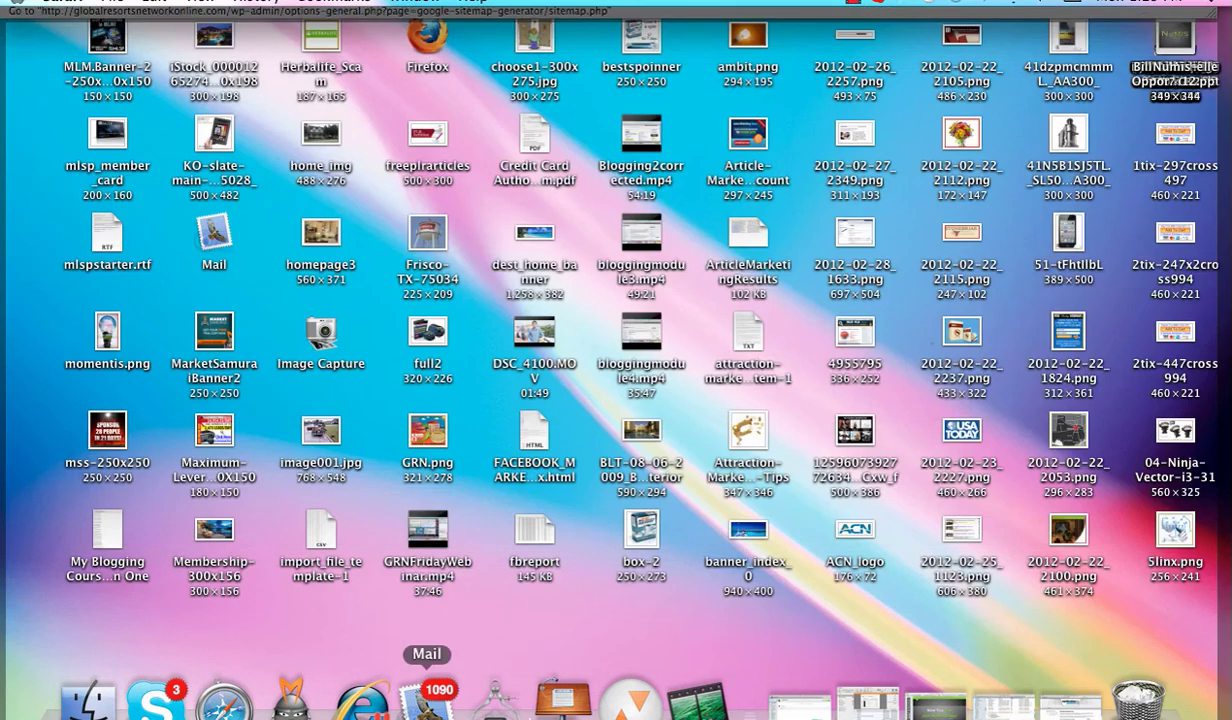